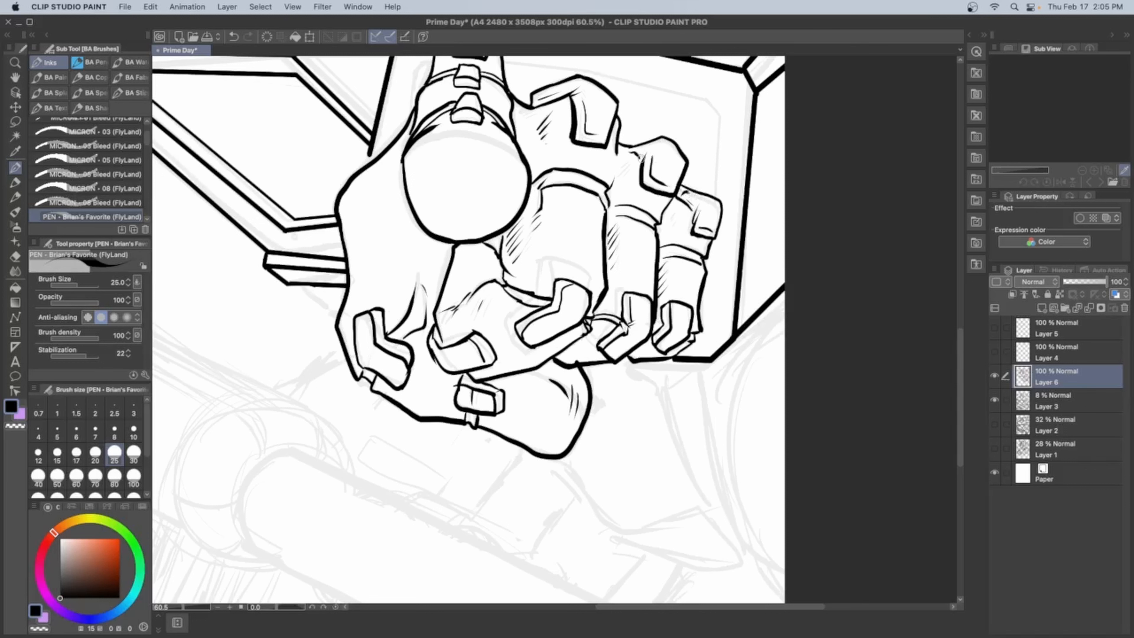
Ink tapered crease lines on the back of the fist at brush size 25 and undo the stray stroke
{"action": "left_click_drag", "start_coordinate": [445, 247], "coordinate": [404, 263]}
{"action": "left_click_drag", "start_coordinate": [442, 256], "coordinate": [424, 272]}
{"action": "scroll", "coordinate": [404, 313], "scroll_direction": "down", "scroll_amount": 6}
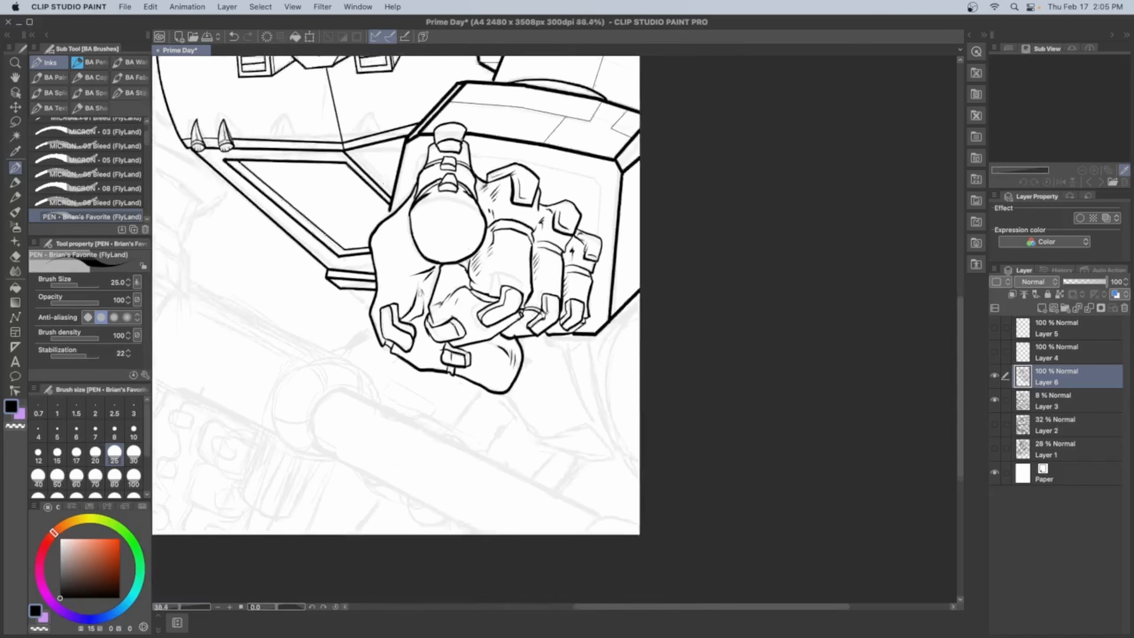
{"action": "scroll", "coordinate": [502, 416], "scroll_direction": "up", "scroll_amount": 6}
{"action": "mouse_move", "coordinate": [511, 281]}
{"action": "left_mouse_down"}
{"action": "mouse_move", "coordinate": [462, 308]}
{"action": "mouse_move", "coordinate": [522, 276]}
{"action": "mouse_move", "coordinate": [459, 309]}
{"action": "left_mouse_up"}
{"action": "key", "text": "super+z"}
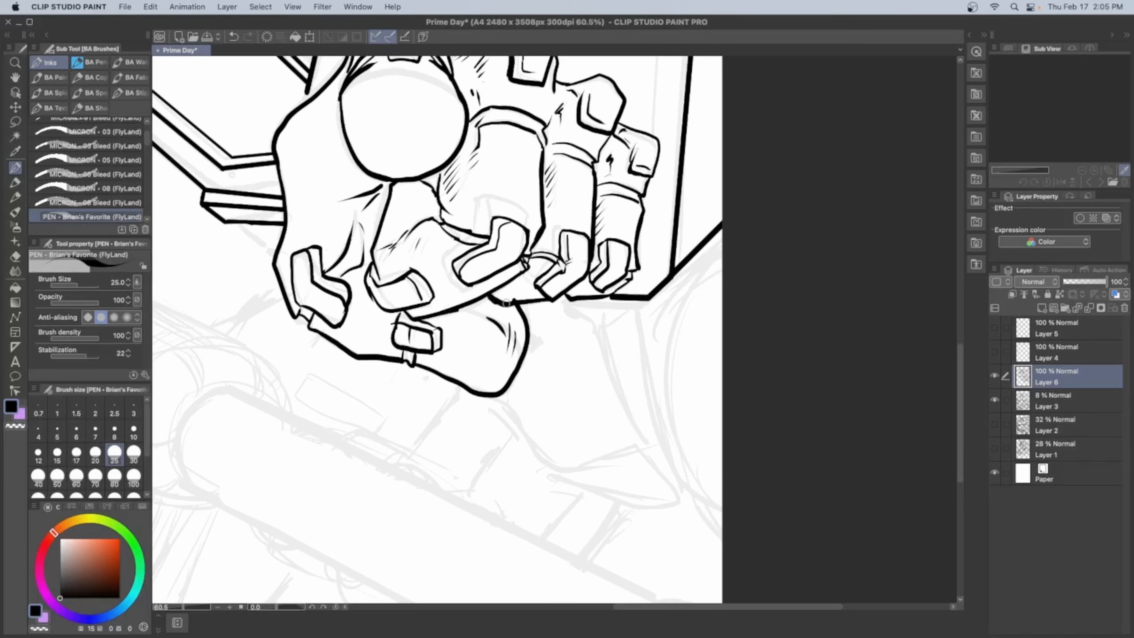
Ink the tip and side edges of the pointing finger, clean its corner with transparent colour, and save the drawing
{"action": "scroll", "coordinate": [491, 299], "scroll_direction": "down", "scroll_amount": 5}
{"action": "scroll", "coordinate": [451, 156], "scroll_direction": "up", "scroll_amount": 8}
{"action": "mouse_move", "coordinate": [450, 181]}
{"action": "left_mouse_down"}
{"action": "mouse_move", "coordinate": [525, 181]}
{"action": "mouse_move", "coordinate": [524, 196]}
{"action": "left_mouse_up"}
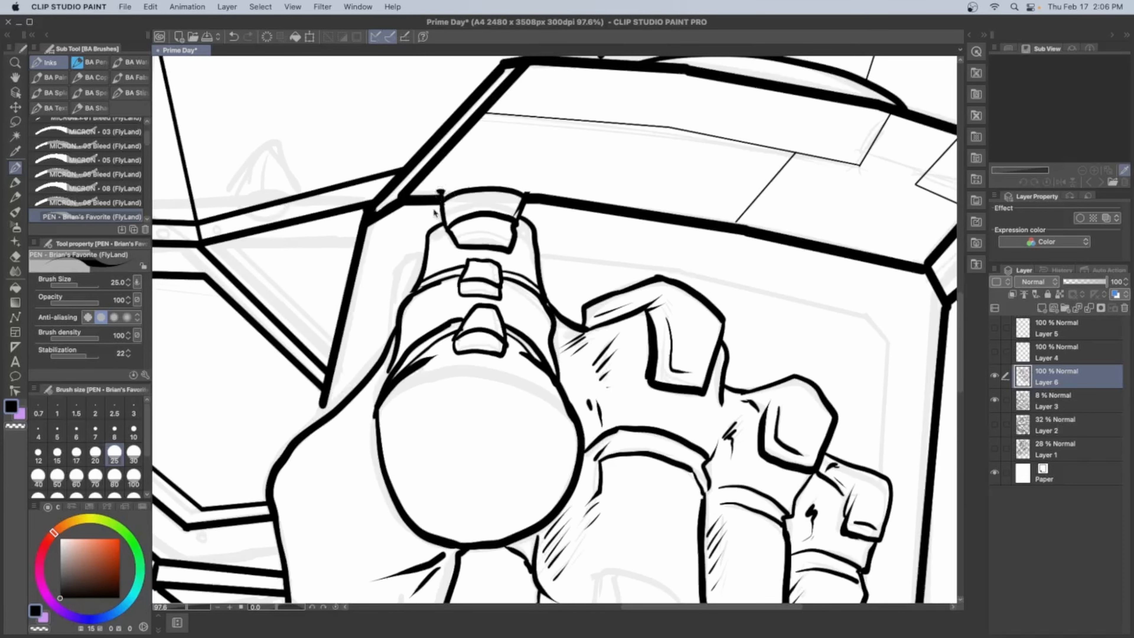
{"action": "key", "text": "c"}
{"action": "left_click_drag", "start_coordinate": [438, 189], "coordinate": [448, 194]}
{"action": "key", "text": "c"}
{"action": "left_click_drag", "start_coordinate": [444, 245], "coordinate": [433, 253]}
{"action": "left_click_drag", "start_coordinate": [527, 244], "coordinate": [518, 251]}
{"action": "scroll", "coordinate": [477, 228], "scroll_direction": "down", "scroll_amount": 10}
{"action": "key", "text": "super+s"}
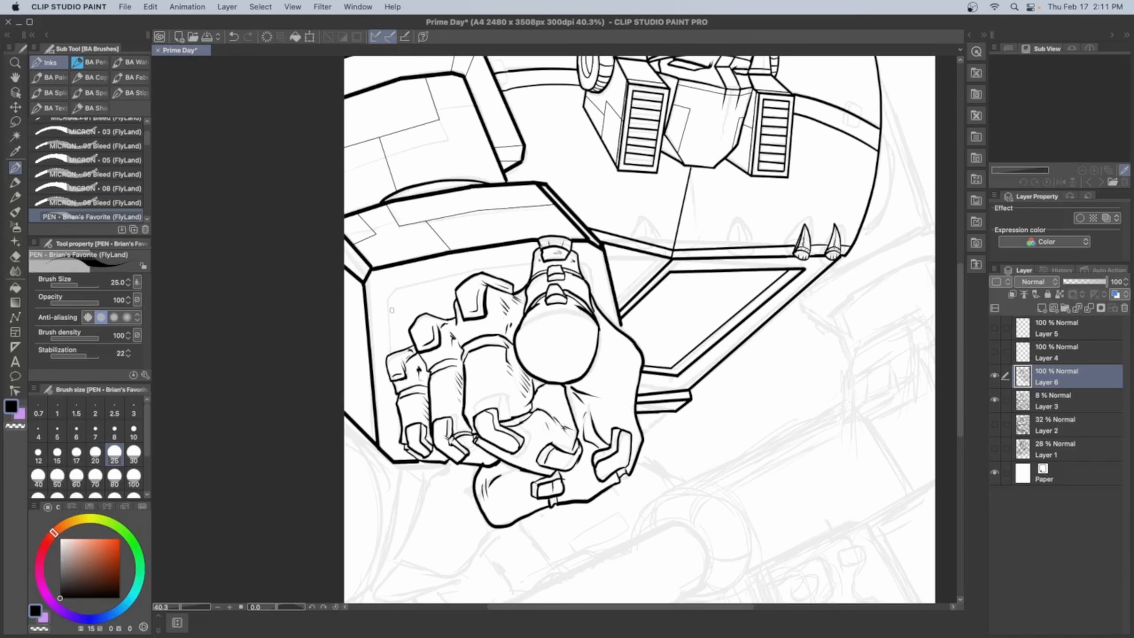
Ink the inner frame of the forearm block's front opening around the fist at brush size 17
{"action": "key", "text": "bracketleft"}
{"action": "key", "text": "bracketleft"}
{"action": "left_click", "coordinate": [471, 269], "text": "shift"}
{"action": "key", "text": "super+z"}
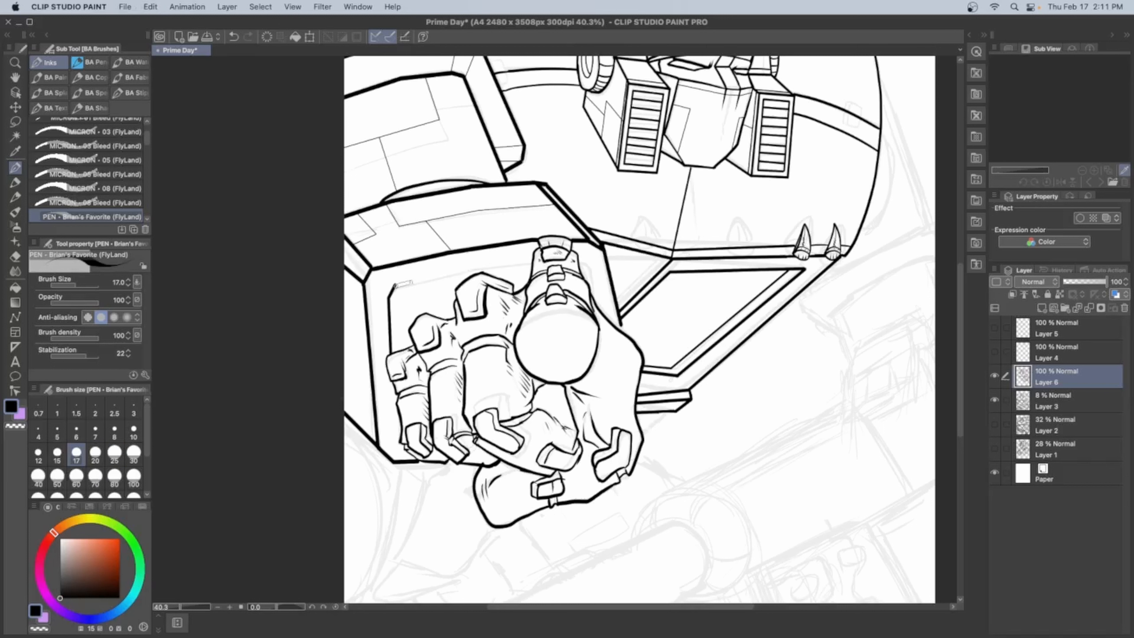
{"action": "left_click", "coordinate": [482, 268], "text": "shift"}
{"action": "left_click", "coordinate": [532, 263], "text": "shift"}
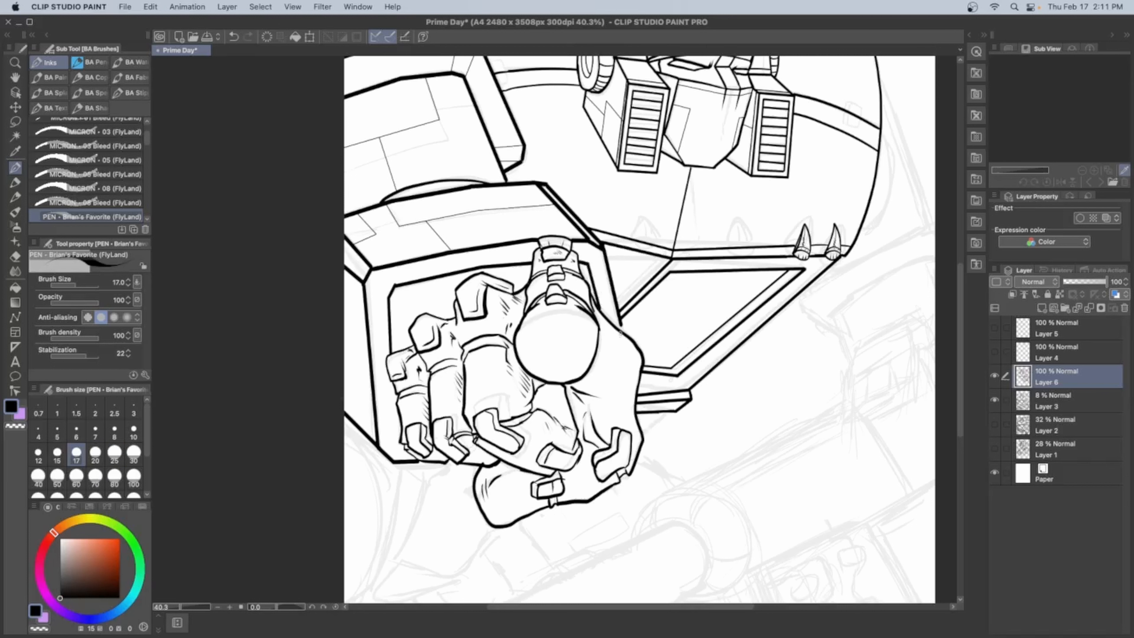
Thicken the outer contours of the torso and shoulders at brush size 30, flipping the canvas view to check them
{"action": "scroll", "coordinate": [623, 335], "scroll_direction": "up", "scroll_amount": 5}
{"action": "key", "text": "bracketright"}
{"action": "key", "text": "bracketright"}
{"action": "key", "text": "bracketright"}
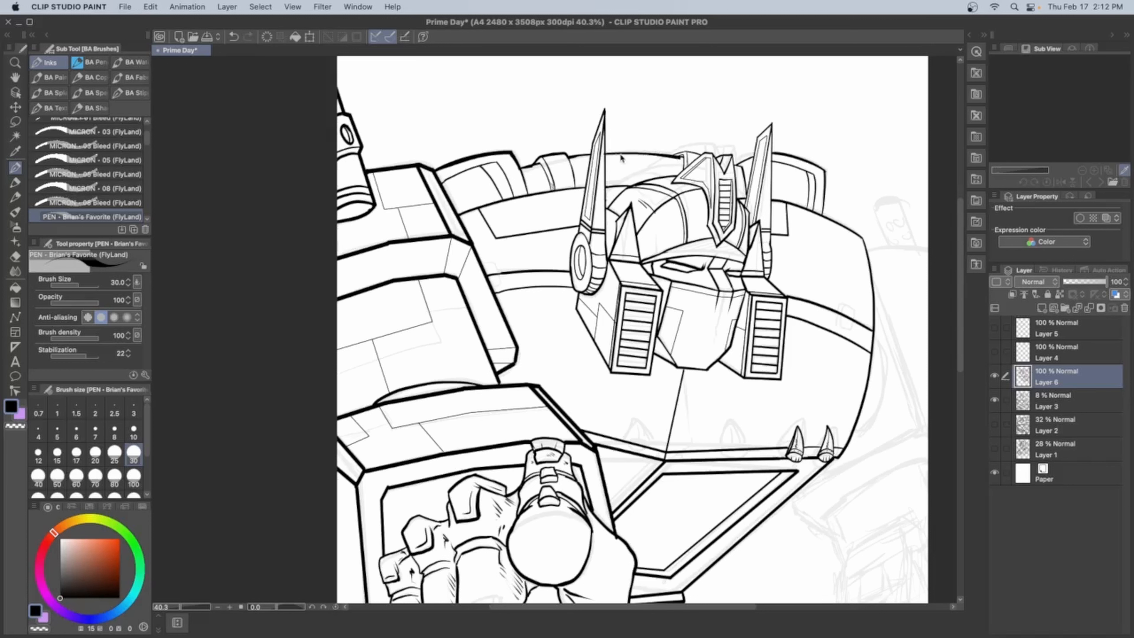
{"action": "key", "text": "super+z"}
{"action": "key", "text": "h"}
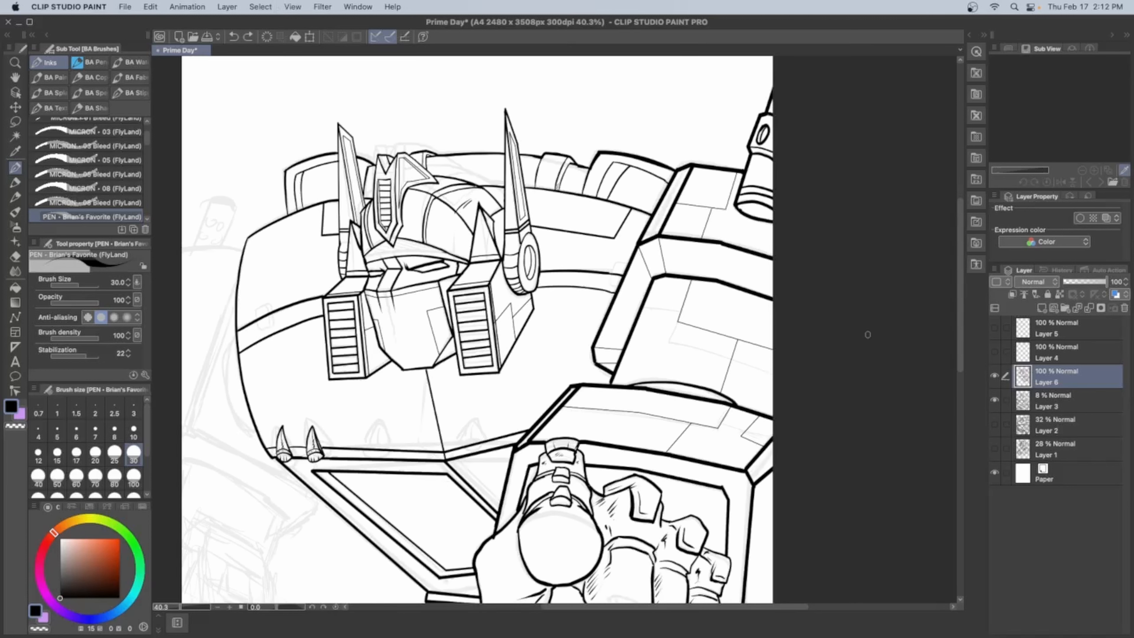
{"action": "mouse_move", "coordinate": [247, 238]}
{"action": "left_mouse_down"}
{"action": "mouse_move", "coordinate": [271, 457]}
{"action": "mouse_move", "coordinate": [285, 217]}
{"action": "left_mouse_up"}
{"action": "key", "text": "super+z"}
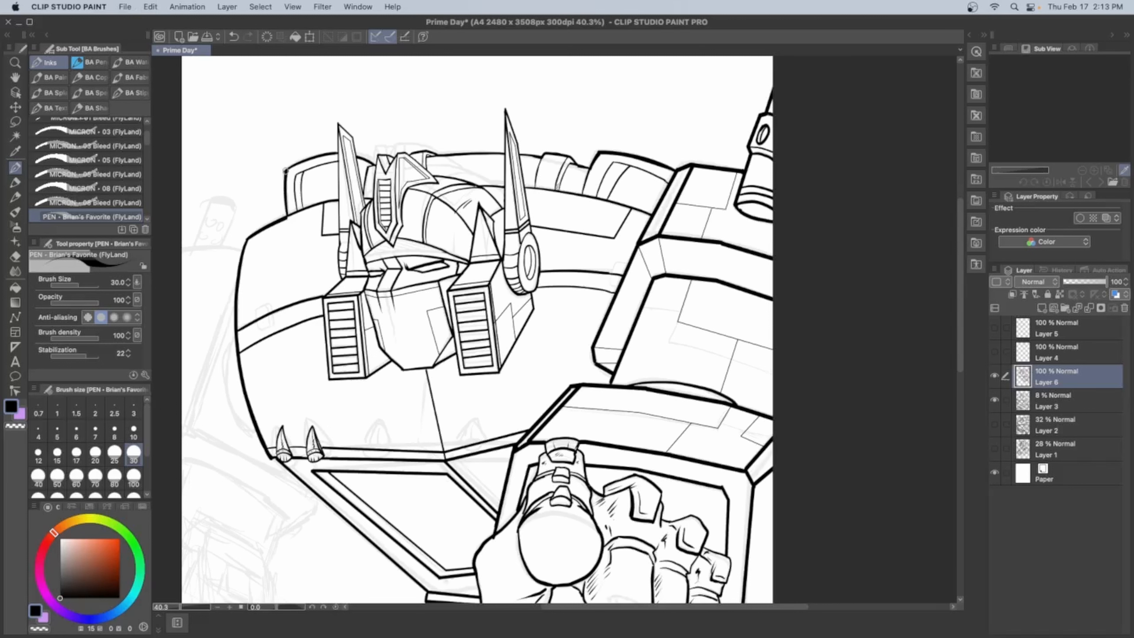
Try an angular neck collar outline below the face mask at brush size 20 and refine it at size 15
{"action": "scroll", "coordinate": [474, 330], "scroll_direction": "down", "scroll_amount": 3}
{"action": "key", "text": "bracketleft"}
{"action": "key", "text": "bracketleft"}
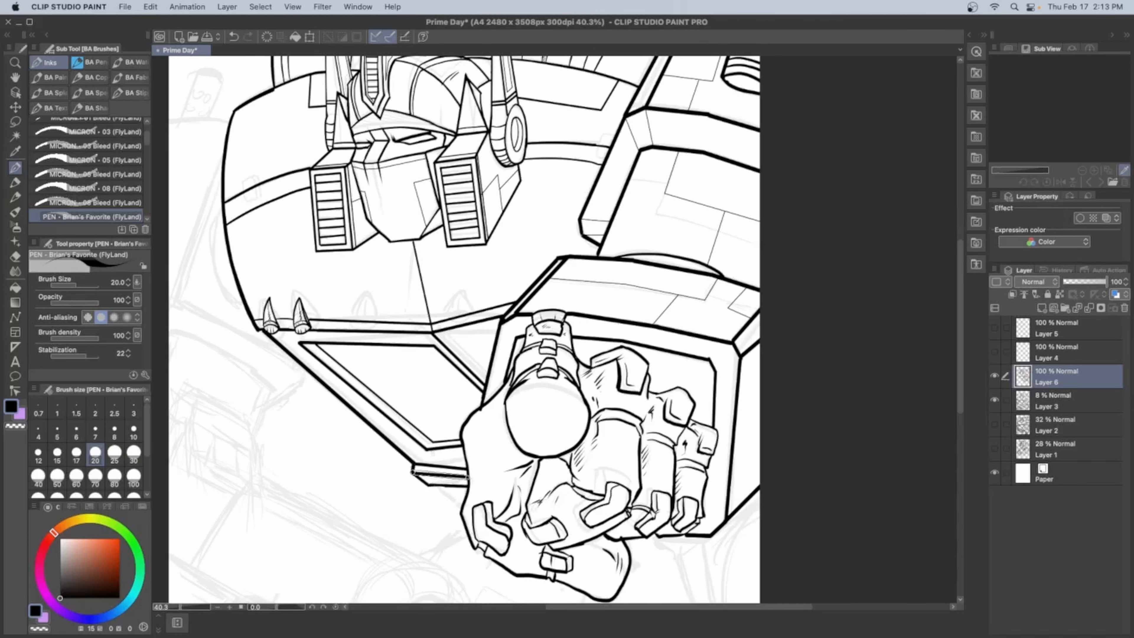
{"action": "scroll", "coordinate": [427, 254], "scroll_direction": "up", "scroll_amount": 5}
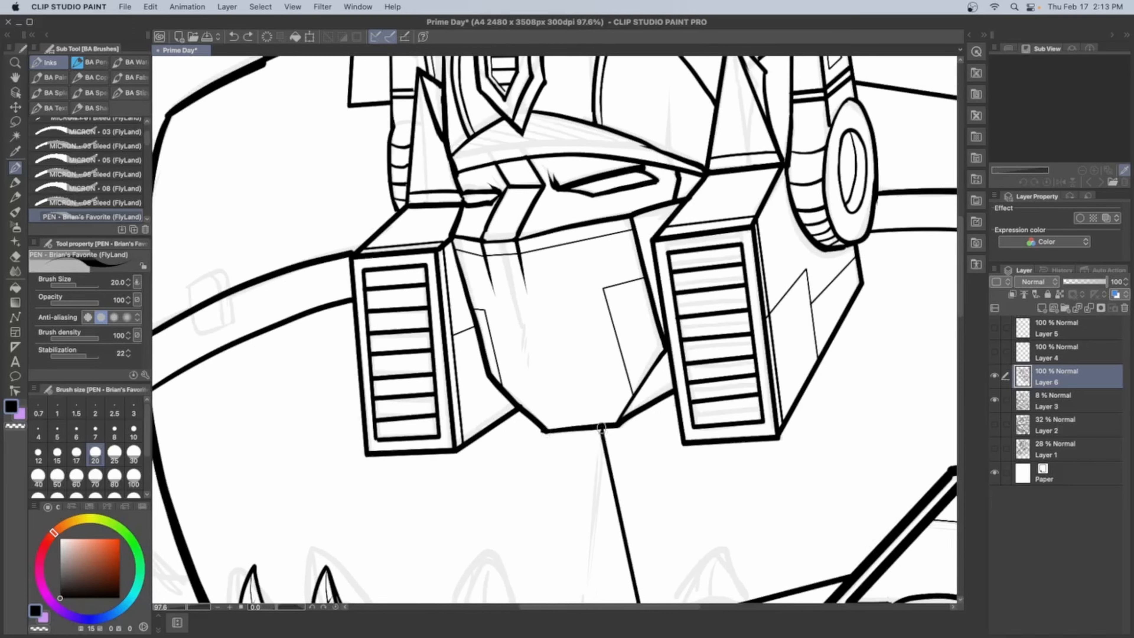
{"action": "scroll", "coordinate": [509, 423], "scroll_direction": "down", "scroll_amount": 3}
{"action": "scroll", "coordinate": [479, 376], "scroll_direction": "up", "scroll_amount": 2}
{"action": "key", "text": "bracketleft"}
{"action": "key", "text": "bracketleft"}
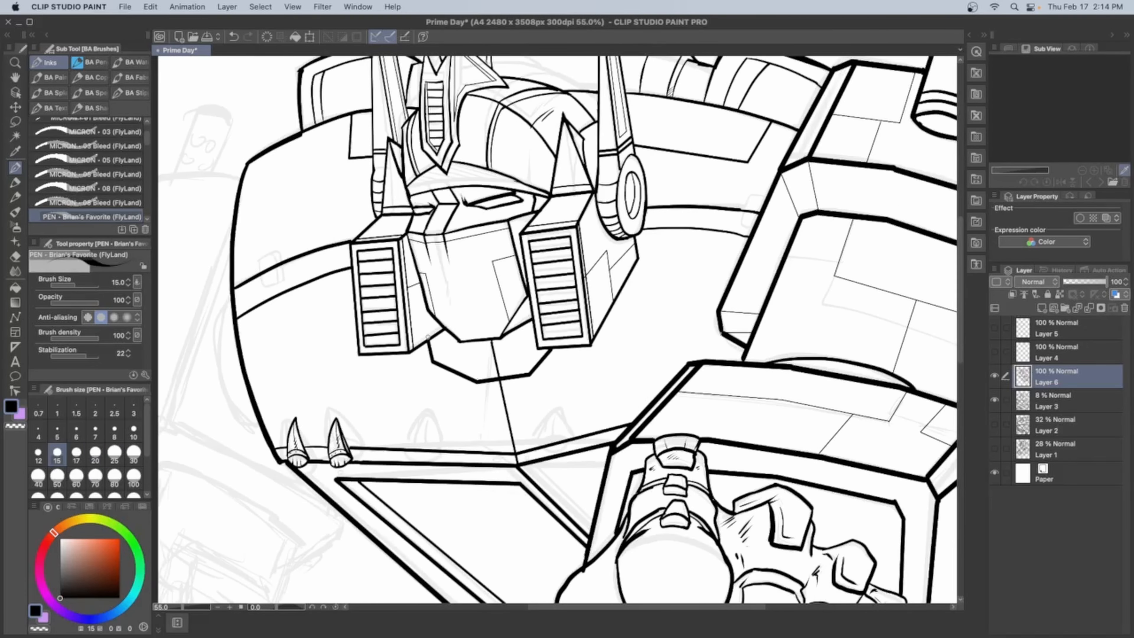
{"action": "scroll", "coordinate": [491, 371], "scroll_direction": "up", "scroll_amount": 2}
{"action": "scroll", "coordinate": [484, 362], "scroll_direction": "up", "scroll_amount": 3}
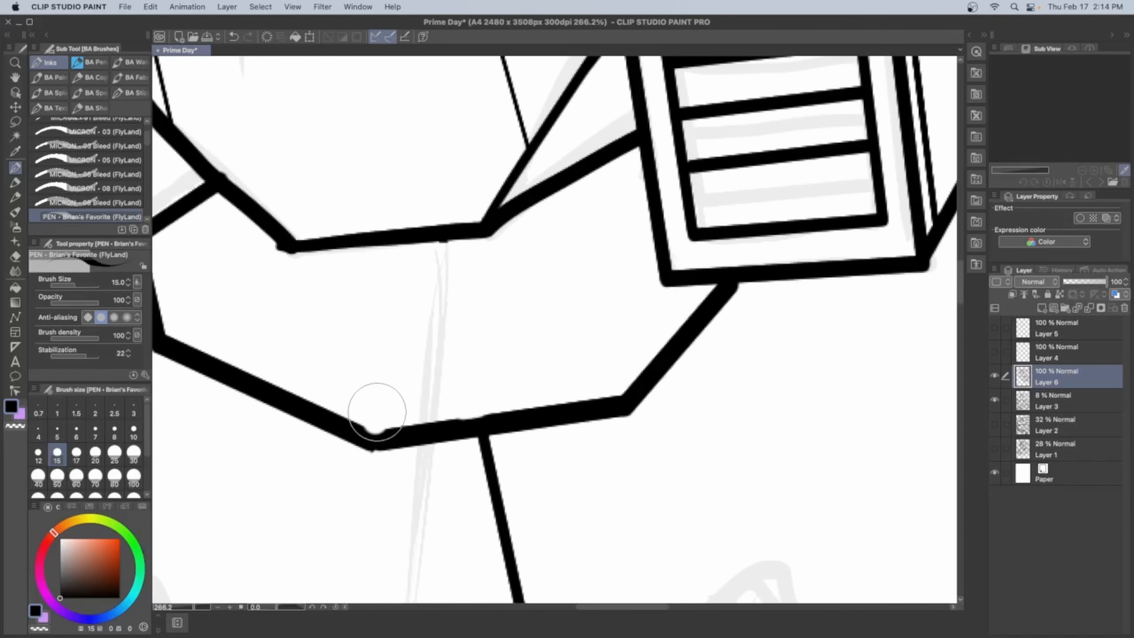
Try an inner rim line inside the neck collar and thin corner lines at brush size 5
{"action": "scroll", "coordinate": [519, 374], "scroll_direction": "down", "scroll_amount": 1}
{"action": "key", "text": "bracketleft"}
{"action": "mouse_move", "coordinate": [364, 304]}
{"action": "left_mouse_down"}
{"action": "mouse_move", "coordinate": [373, 351]}
{"action": "mouse_move", "coordinate": [558, 366]}
{"action": "mouse_move", "coordinate": [587, 330]}
{"action": "left_mouse_up"}
{"action": "left_click", "coordinate": [57, 432]}
{"action": "left_click_drag", "start_coordinate": [370, 344], "coordinate": [356, 358]}
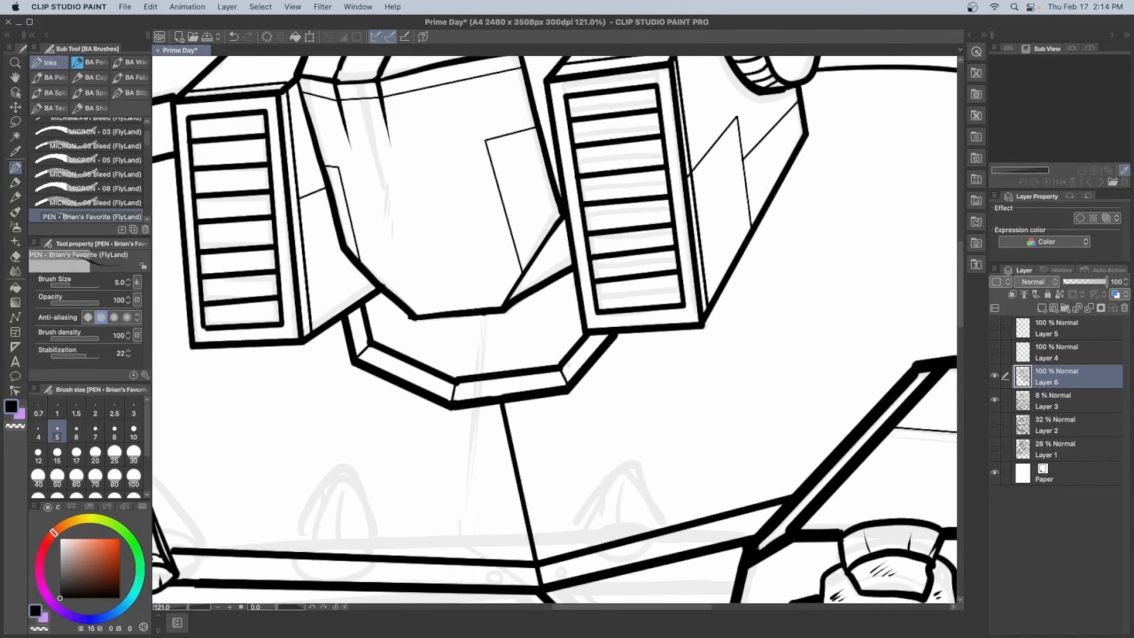
{"action": "scroll", "coordinate": [638, 346], "scroll_direction": "down", "scroll_amount": 4}
Try filling the neck area inside the collar with black using Refer other layers, and undo the fill and collar lines
{"action": "left_click", "coordinate": [15, 288]}
{"action": "left_click", "coordinate": [86, 103]}
{"action": "left_click", "coordinate": [570, 340]}
{"action": "scroll", "coordinate": [640, 351], "scroll_direction": "down", "scroll_amount": 2}
{"action": "scroll", "coordinate": [622, 347], "scroll_direction": "up", "scroll_amount": 2}
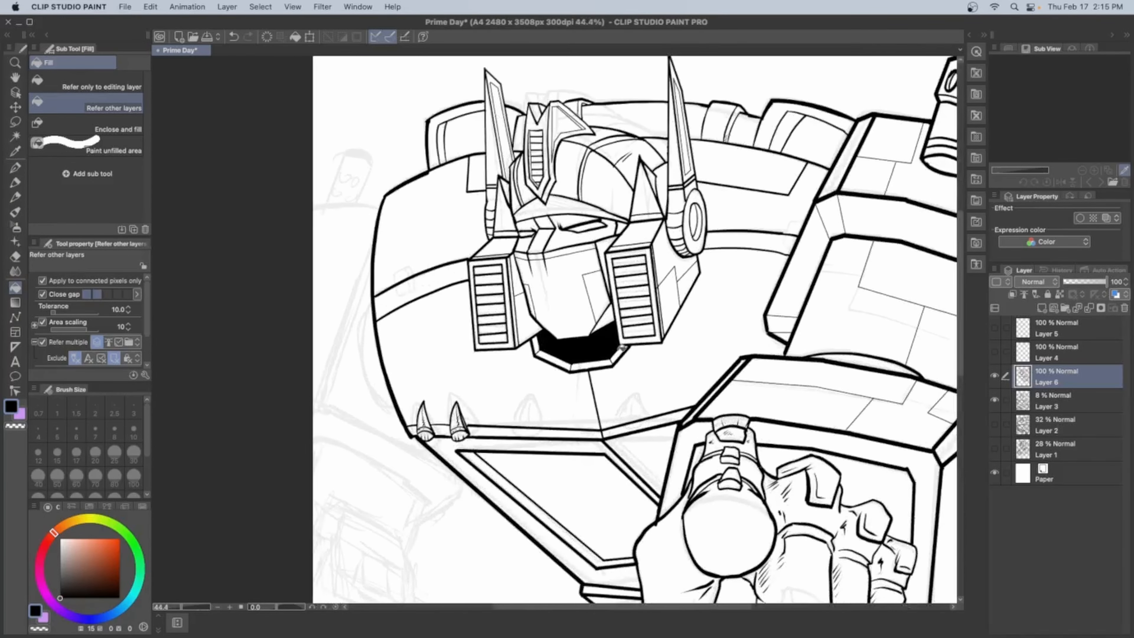
{"action": "key", "text": "super+z"}
{"action": "key", "text": "super+z"}
{"action": "key", "text": "super+z"}
{"action": "key", "text": "super+z"}
{"action": "key", "text": "super+z"}
Fill the forearm opening behind the fist with black and ink small rivets in its frame's corners at brush size 5
{"action": "scroll", "coordinate": [622, 348], "scroll_direction": "down", "scroll_amount": 4}
{"action": "scroll", "coordinate": [632, 432], "scroll_direction": "up", "scroll_amount": 4}
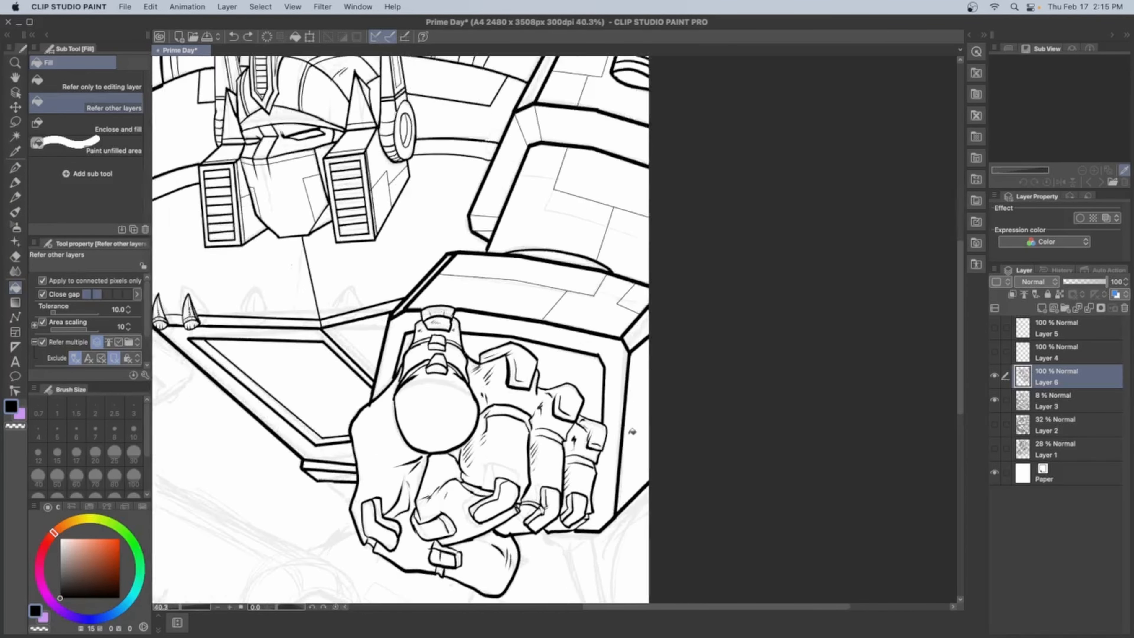
{"action": "scroll", "coordinate": [632, 432], "scroll_direction": "up", "scroll_amount": 2}
{"action": "left_click", "coordinate": [557, 340]}
{"action": "left_click", "coordinate": [359, 326]}
{"action": "scroll", "coordinate": [616, 321], "scroll_direction": "down", "scroll_amount": 4}
{"action": "scroll", "coordinate": [591, 375], "scroll_direction": "up", "scroll_amount": 5}
{"action": "key", "text": "p"}
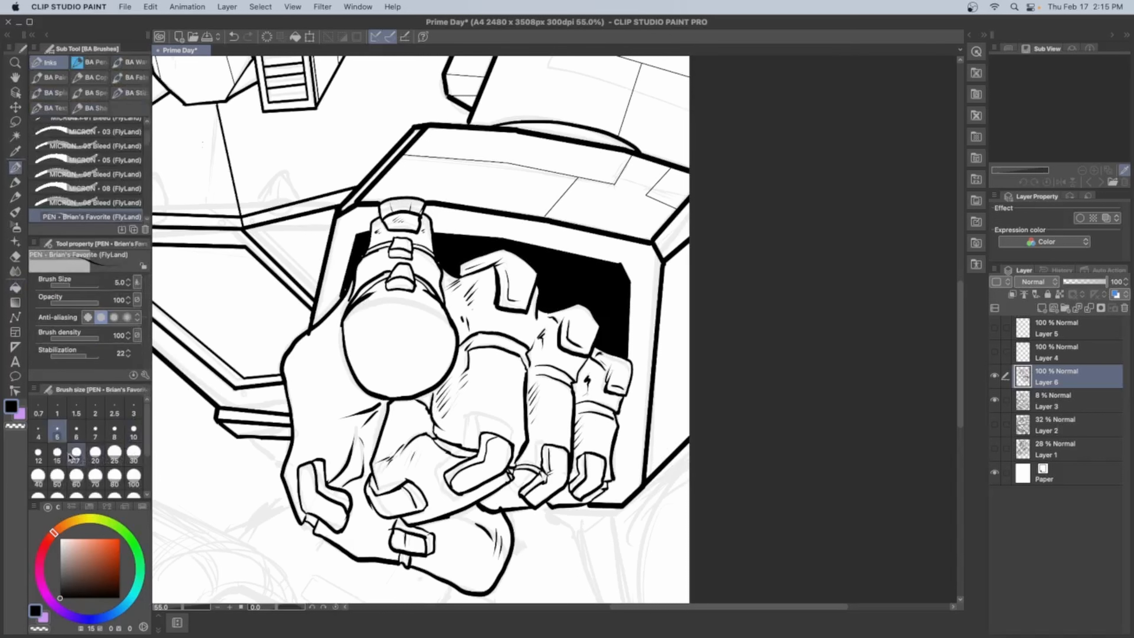
{"action": "left_click_drag", "start_coordinate": [611, 492], "coordinate": [609, 493]}
Ink thin panel line strokes on the forearm block's side at brush size 4, undoing the unwanted ones
{"action": "left_click", "coordinate": [39, 432]}
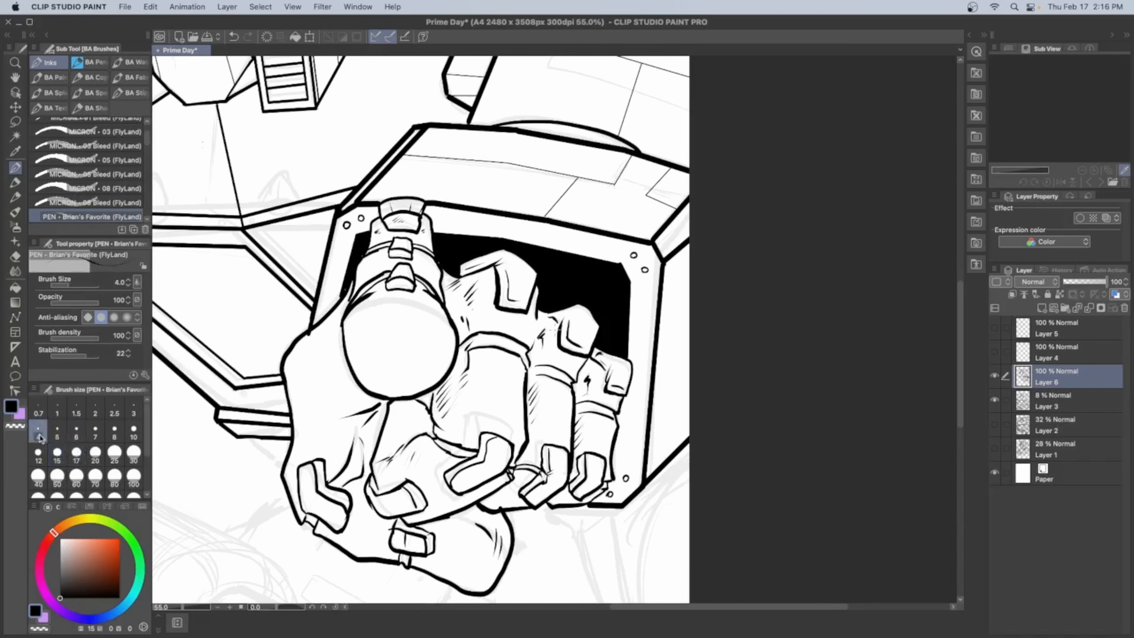
{"action": "left_click_drag", "start_coordinate": [655, 408], "coordinate": [714, 362]}
{"action": "scroll", "coordinate": [687, 249], "scroll_direction": "down", "scroll_amount": 4}
{"action": "mouse_move", "coordinate": [659, 302]}
{"action": "left_mouse_down"}
{"action": "mouse_move", "coordinate": [683, 250]}
{"action": "mouse_move", "coordinate": [600, 213]}
{"action": "left_mouse_up"}
{"action": "key", "text": "super+z"}
{"action": "scroll", "coordinate": [687, 248], "scroll_direction": "down", "scroll_amount": 2}
{"action": "scroll", "coordinate": [601, 213], "scroll_direction": "up", "scroll_amount": 5}
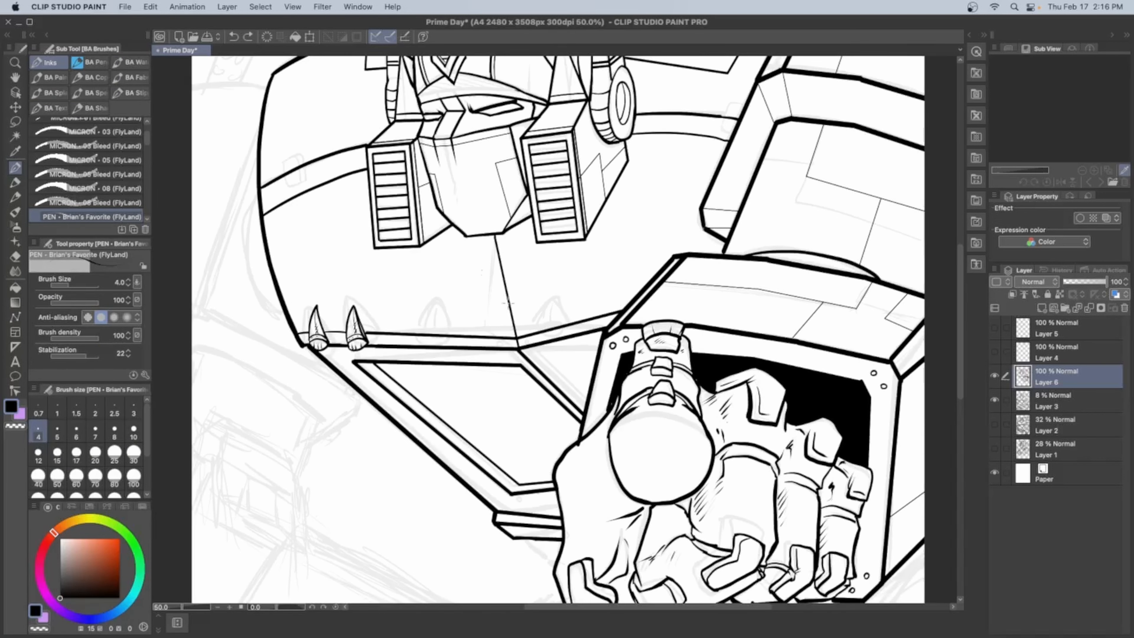
{"action": "key", "text": "super+z"}
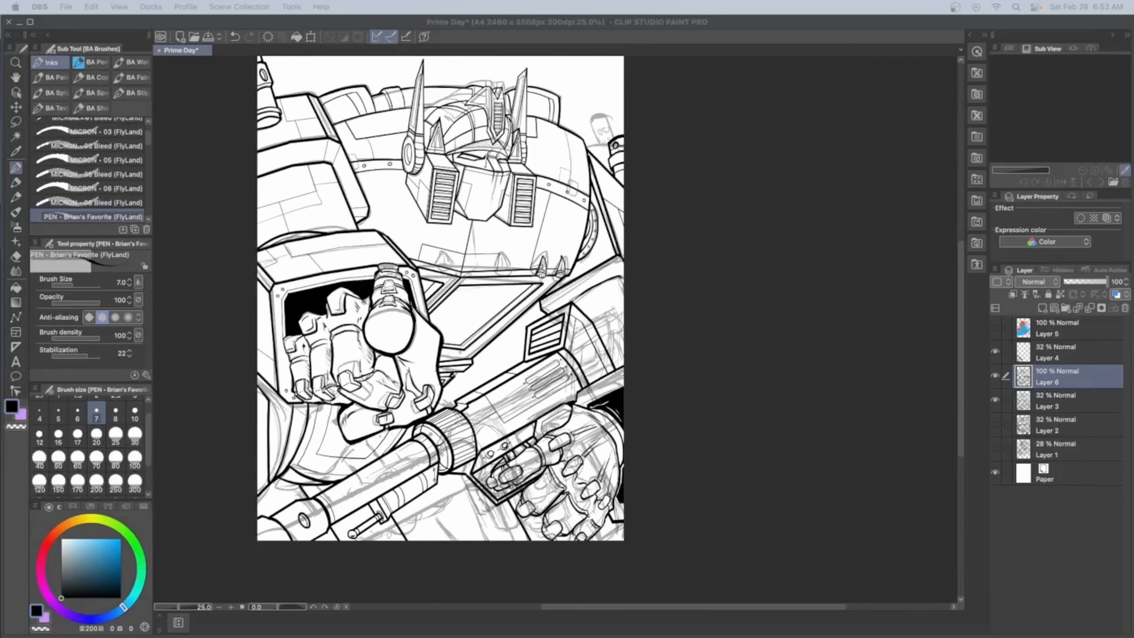
Hide Layer 4 and the Layer 3 sketch, and make Layer 6 the active layer for inking
{"action": "left_click", "coordinate": [995, 351]}
{"action": "left_click", "coordinate": [1023, 401]}
{"action": "left_click", "coordinate": [996, 400]}
{"action": "left_click", "coordinate": [995, 400]}
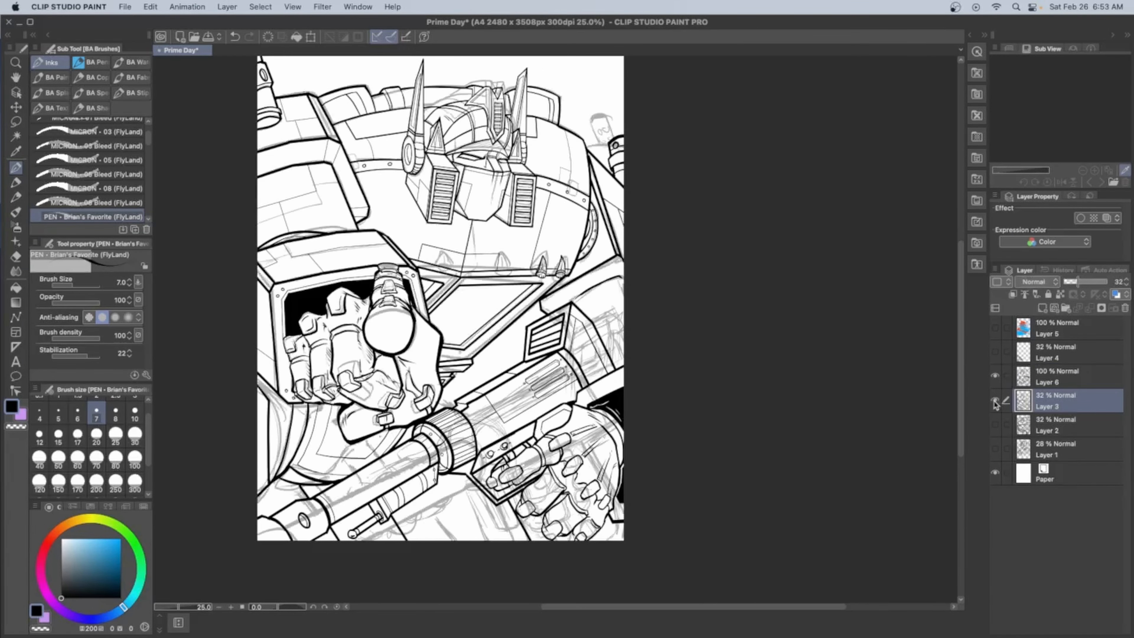
{"action": "left_click", "coordinate": [995, 399]}
{"action": "scroll", "coordinate": [427, 450], "scroll_direction": "up", "scroll_amount": 5}
{"action": "scroll", "coordinate": [426, 450], "scroll_direction": "up", "scroll_amount": 3}
{"action": "left_click", "coordinate": [1071, 377]}
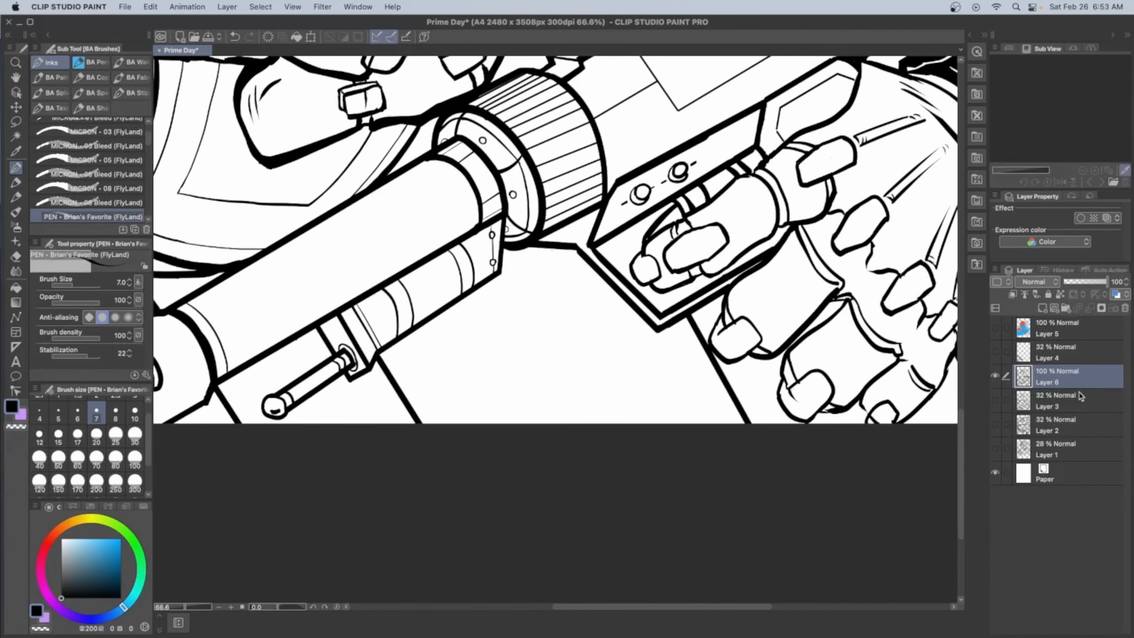
Ink thin border lines along the plate below the gun and the outline of a vent panel at brush size 7
{"action": "left_click_drag", "start_coordinate": [705, 436], "coordinate": [631, 305]}
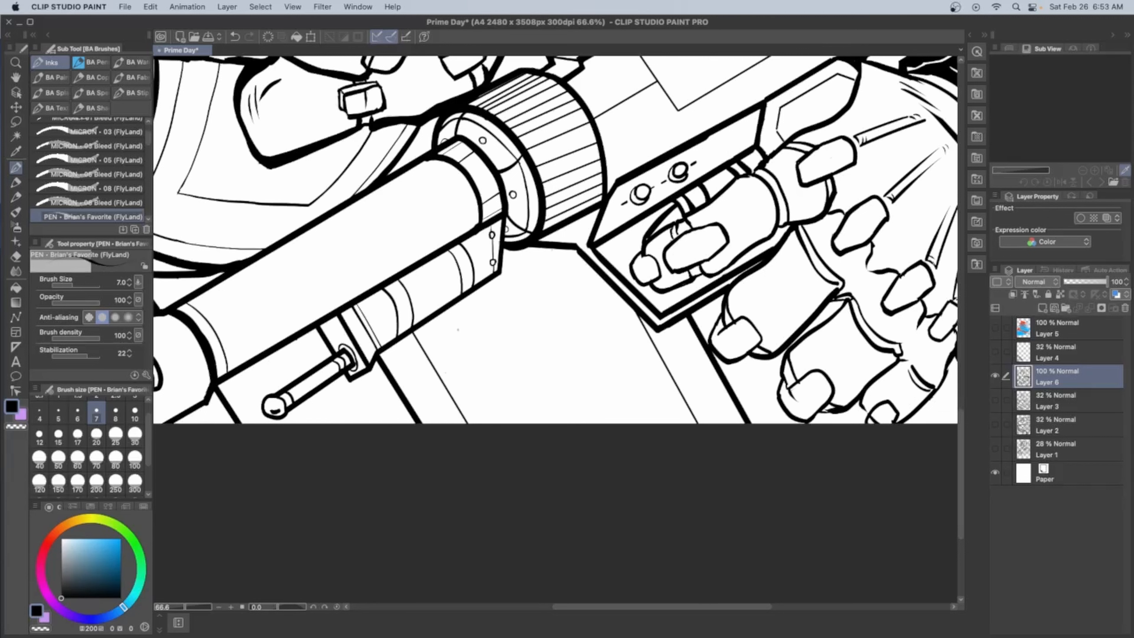
{"action": "scroll", "coordinate": [429, 397], "scroll_direction": "down", "scroll_amount": 4}
{"action": "scroll", "coordinate": [417, 379], "scroll_direction": "up", "scroll_amount": 4}
{"action": "key", "text": "super+z"}
{"action": "mouse_move", "coordinate": [475, 375]}
{"action": "left_mouse_down"}
{"action": "mouse_move", "coordinate": [607, 300]}
{"action": "mouse_move", "coordinate": [557, 500]}
{"action": "left_mouse_up"}
{"action": "left_click_drag", "start_coordinate": [607, 300], "coordinate": [697, 459]}
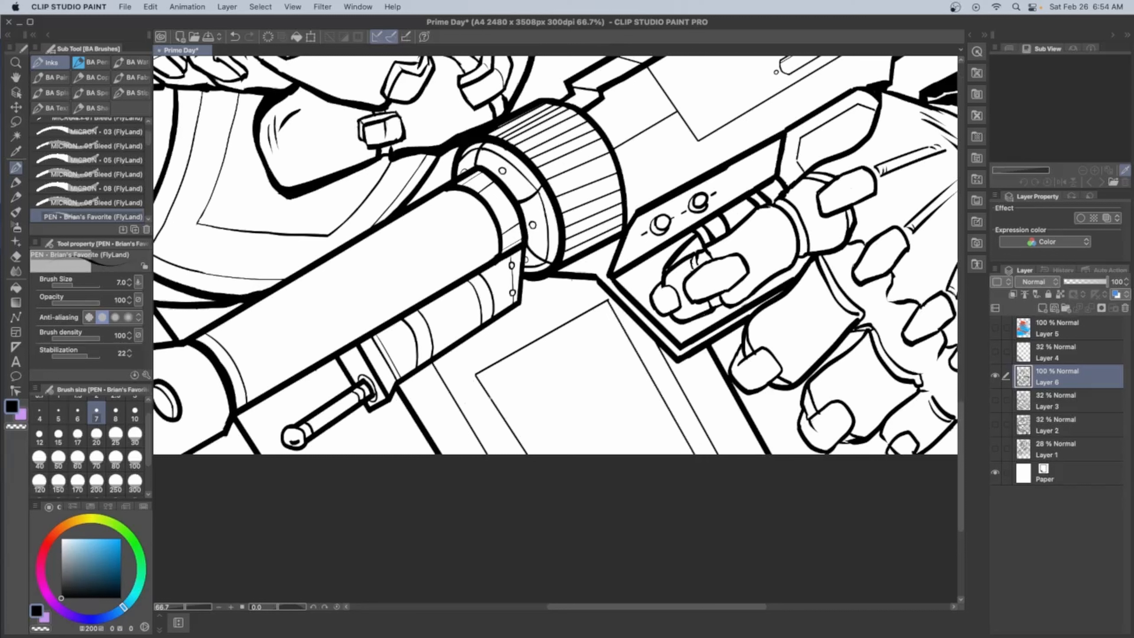
Ink three parallel slat lines across the vent panel and a second outline around the panel
{"action": "left_click_drag", "start_coordinate": [491, 396], "coordinate": [621, 326]}
{"action": "left_click_drag", "start_coordinate": [504, 418], "coordinate": [633, 346]}
{"action": "left_click_drag", "start_coordinate": [516, 438], "coordinate": [645, 362]}
{"action": "key", "text": "super+z"}
{"action": "left_click_drag", "start_coordinate": [518, 440], "coordinate": [646, 366]}
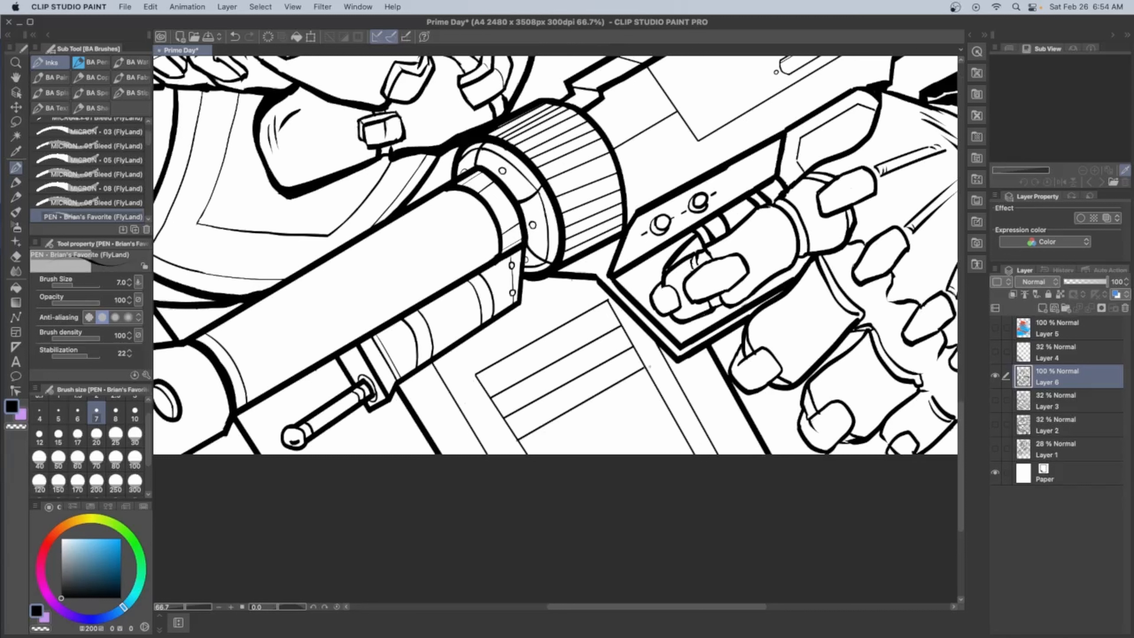
{"action": "left_click_drag", "start_coordinate": [526, 478], "coordinate": [463, 371]}
{"action": "mouse_move", "coordinate": [463, 372]}
{"action": "left_mouse_down"}
{"action": "mouse_move", "coordinate": [608, 292]}
{"action": "mouse_move", "coordinate": [709, 462]}
{"action": "left_mouse_up"}
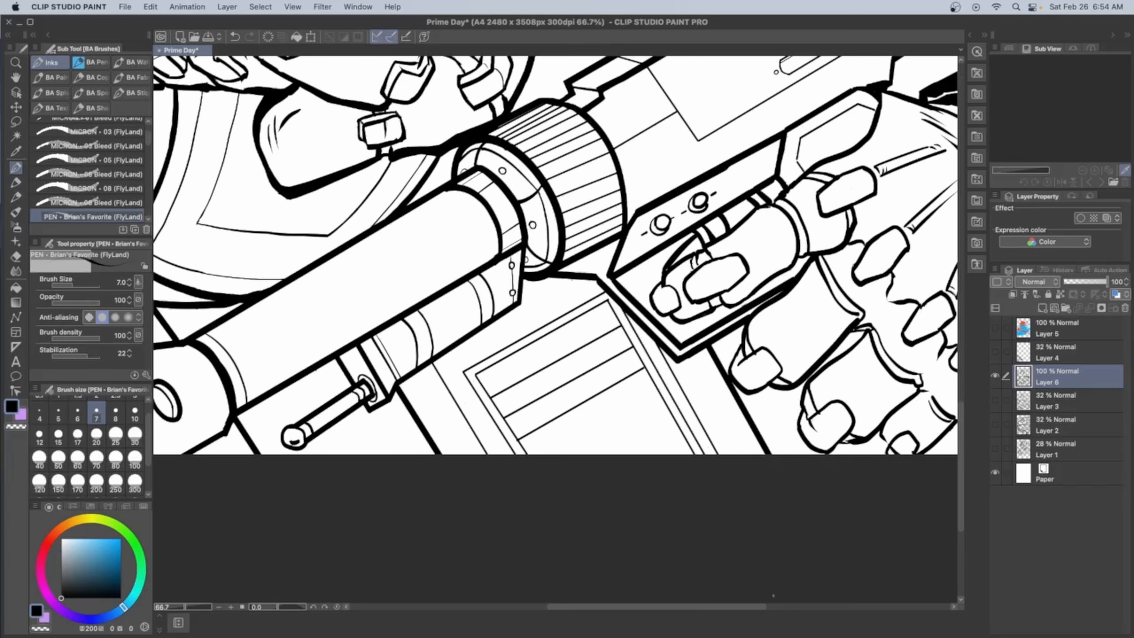
Ink beveled lower edges under the vent's first two slats
{"action": "left_click_drag", "start_coordinate": [476, 375], "coordinate": [495, 379]}
{"action": "left_click_drag", "start_coordinate": [494, 380], "coordinate": [602, 320]}
{"action": "left_click_drag", "start_coordinate": [607, 300], "coordinate": [603, 318]}
{"action": "left_click_drag", "start_coordinate": [491, 398], "coordinate": [507, 404]}
{"action": "left_click_drag", "start_coordinate": [506, 404], "coordinate": [614, 343]}
Ink the beveled lower edge under the vent's third slat, undoing and redrawing the misplaced strokes
{"action": "left_click_drag", "start_coordinate": [523, 425], "coordinate": [622, 369]}
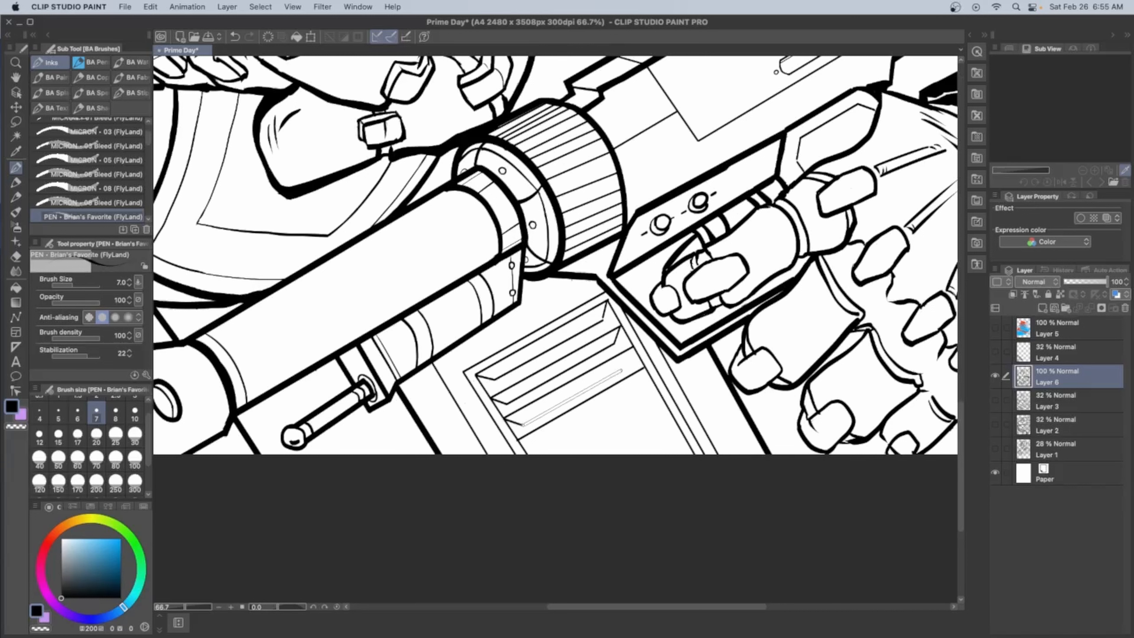
{"action": "key", "text": "super+z"}
{"action": "key", "text": "super+z"}
{"action": "left_click_drag", "start_coordinate": [504, 419], "coordinate": [520, 425]}
{"action": "key", "text": "super+z"}
{"action": "key", "text": "super+z"}
{"action": "mouse_move", "coordinate": [520, 424]}
{"action": "left_mouse_down"}
{"action": "mouse_move", "coordinate": [631, 361]}
{"action": "mouse_move", "coordinate": [520, 425]}
{"action": "left_mouse_up"}
{"action": "left_click_drag", "start_coordinate": [519, 423], "coordinate": [630, 361]}
{"action": "left_click_drag", "start_coordinate": [633, 347], "coordinate": [631, 361]}
Ink the beveled lower edge under the vent's fourth slat, redrawing it with a narrower bevel
{"action": "scroll", "coordinate": [665, 408], "scroll_direction": "down", "scroll_amount": 3}
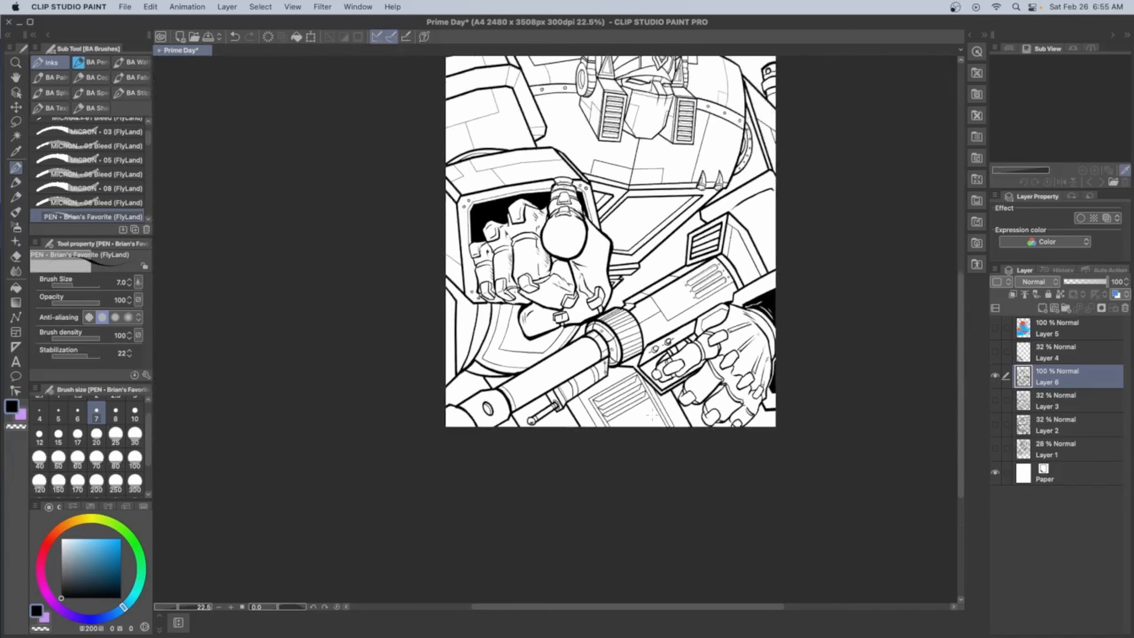
{"action": "scroll", "coordinate": [665, 409], "scroll_direction": "up", "scroll_amount": 3}
{"action": "scroll", "coordinate": [591, 387], "scroll_direction": "up", "scroll_amount": 3}
{"action": "left_click_drag", "start_coordinate": [617, 242], "coordinate": [608, 170]}
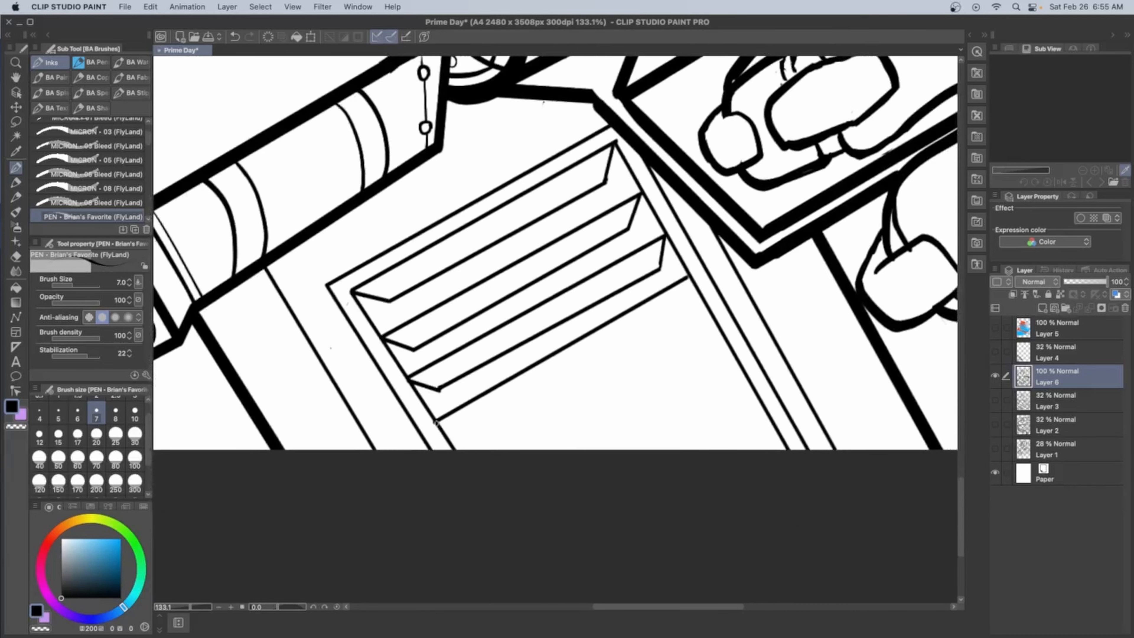
{"action": "left_click_drag", "start_coordinate": [436, 420], "coordinate": [480, 435]}
{"action": "left_click", "coordinate": [685, 318], "text": "shift"}
{"action": "left_click_drag", "start_coordinate": [689, 278], "coordinate": [686, 316]}
{"action": "key", "text": "super+z"}
{"action": "key", "text": "super+z"}
{"action": "key", "text": "super+z"}
{"action": "left_click_drag", "start_coordinate": [436, 421], "coordinate": [467, 431]}
{"action": "left_click", "coordinate": [686, 306], "text": "shift"}
{"action": "left_click", "coordinate": [689, 277], "text": "shift"}
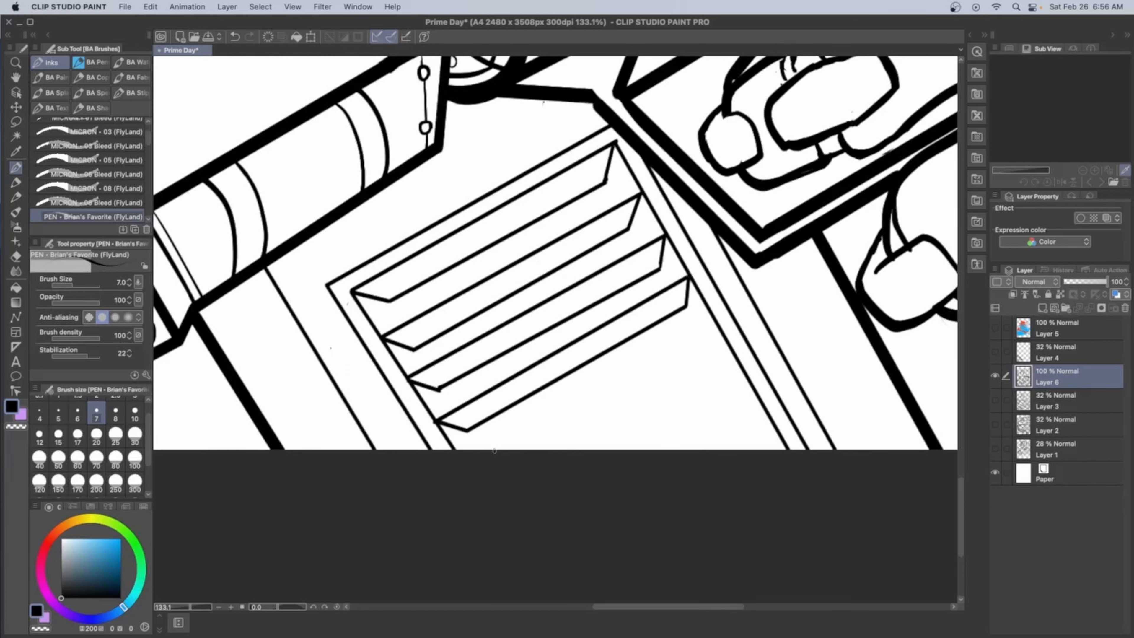
Ink the vent's fifth slat line at the page's lower edge and choose transparent colour for cleanup
{"action": "left_click", "coordinate": [463, 464]}
{"action": "left_click", "coordinate": [713, 318], "text": "shift"}
{"action": "key", "text": "super+z"}
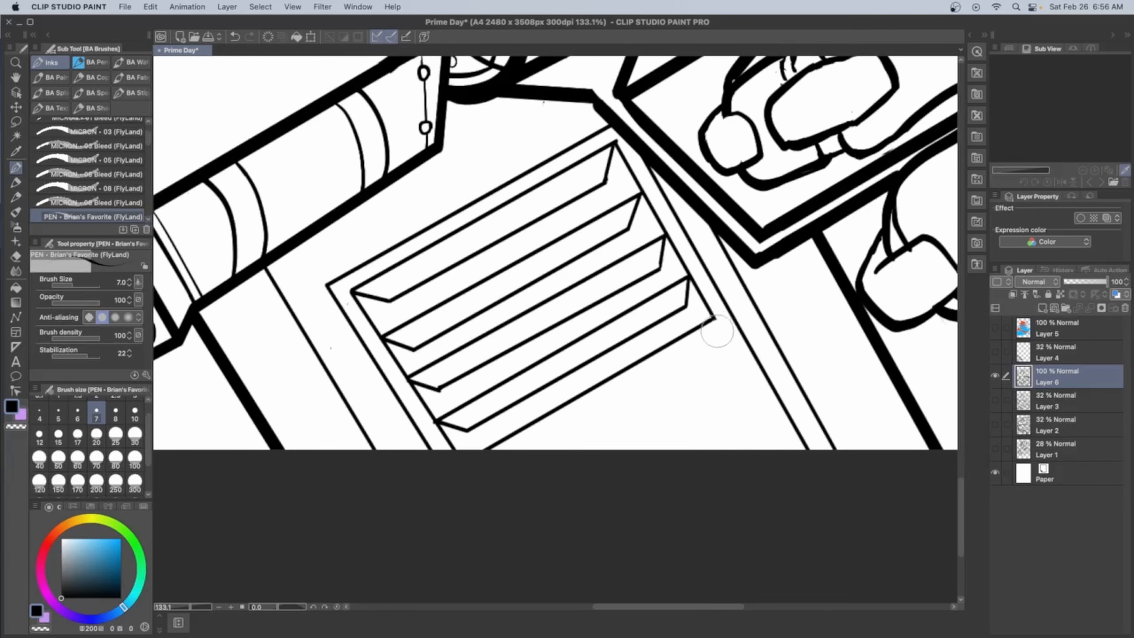
{"action": "left_click", "coordinate": [39, 629]}
{"action": "scroll", "coordinate": [323, 342], "scroll_direction": "down", "scroll_amount": 5}
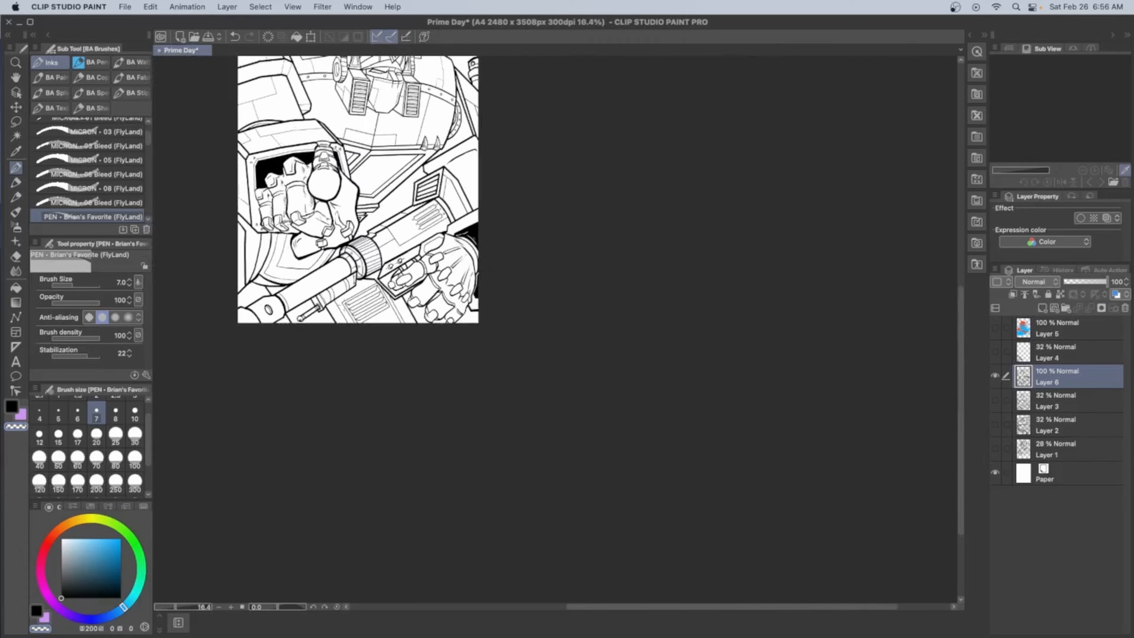
Thicken the outline of the arm above the gun at brush size 30 and ink its outer side edge at size 17
{"action": "scroll", "coordinate": [335, 292], "scroll_direction": "up", "scroll_amount": 2}
{"action": "scroll", "coordinate": [424, 269], "scroll_direction": "down", "scroll_amount": 2}
{"action": "scroll", "coordinate": [478, 134], "scroll_direction": "up", "scroll_amount": 3}
{"action": "left_click", "coordinate": [135, 436]}
{"action": "key", "text": "c"}
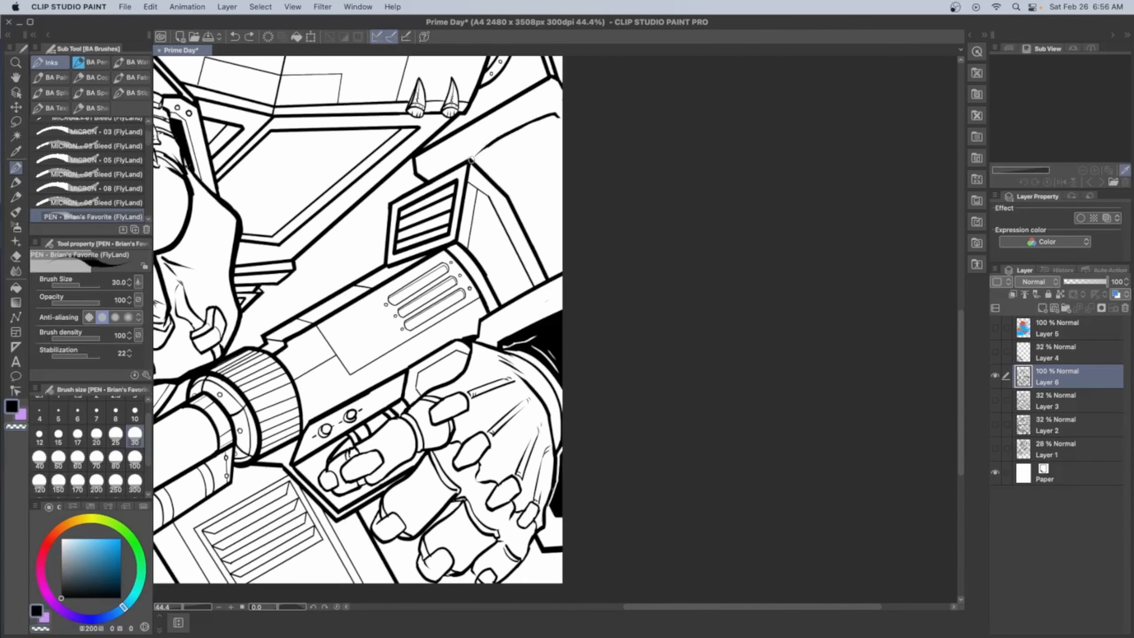
{"action": "left_click", "coordinate": [77, 435]}
{"action": "left_click_drag", "start_coordinate": [554, 114], "coordinate": [560, 273]}
{"action": "scroll", "coordinate": [553, 224], "scroll_direction": "down", "scroll_amount": 3}
{"action": "scroll", "coordinate": [553, 178], "scroll_direction": "up", "scroll_amount": 2}
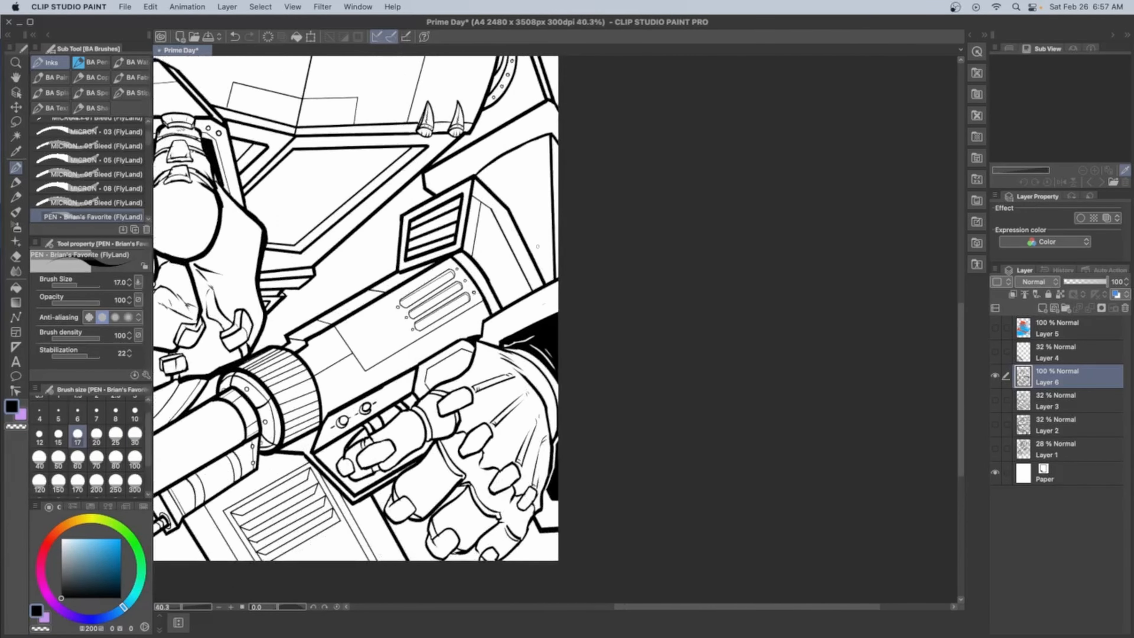
Ink thin panel lines on the arm plate above the gun at brush size 7
{"action": "left_click", "coordinate": [97, 412]}
{"action": "scroll", "coordinate": [246, 123], "scroll_direction": "down", "scroll_amount": 3}
{"action": "scroll", "coordinate": [419, 326], "scroll_direction": "up", "scroll_amount": 3}
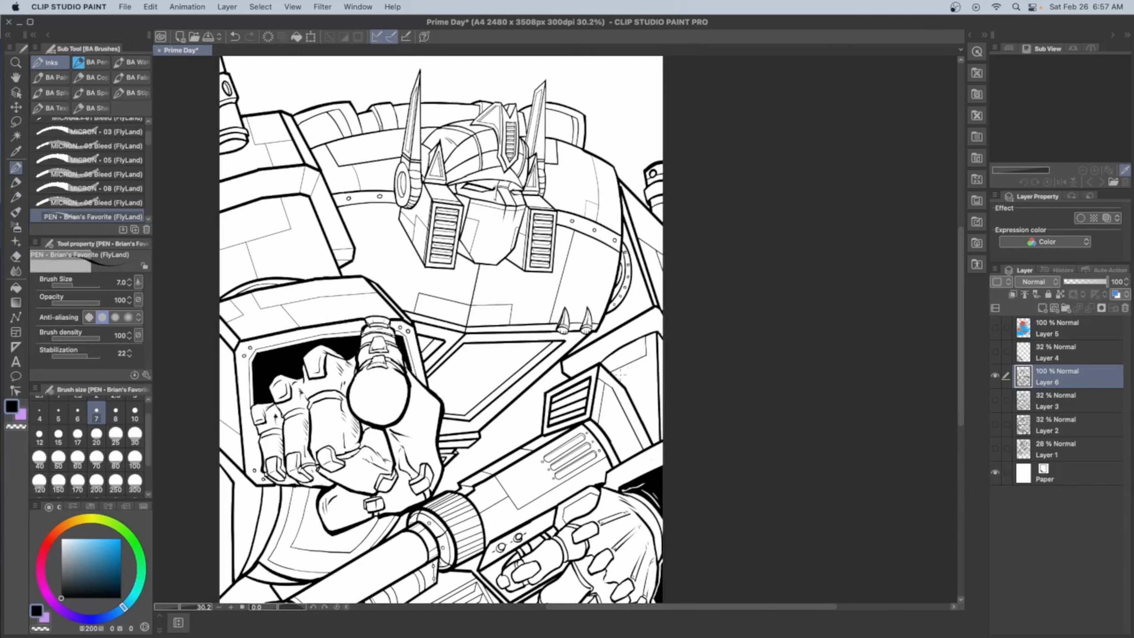
Redraw the short lower edge of the large chest window at brush size 10 and clean its corner with transparent colour
{"action": "scroll", "coordinate": [588, 351], "scroll_direction": "up", "scroll_amount": 3}
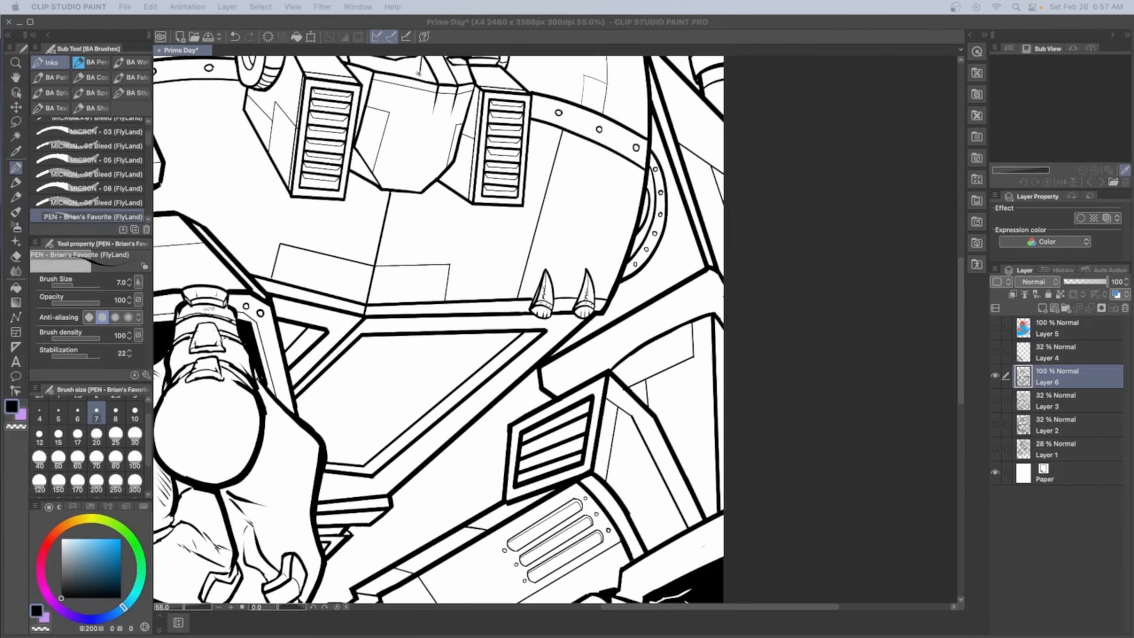
{"action": "key", "text": "super+z"}
{"action": "left_click", "coordinate": [134, 414]}
{"action": "left_click_drag", "start_coordinate": [375, 473], "coordinate": [316, 482]}
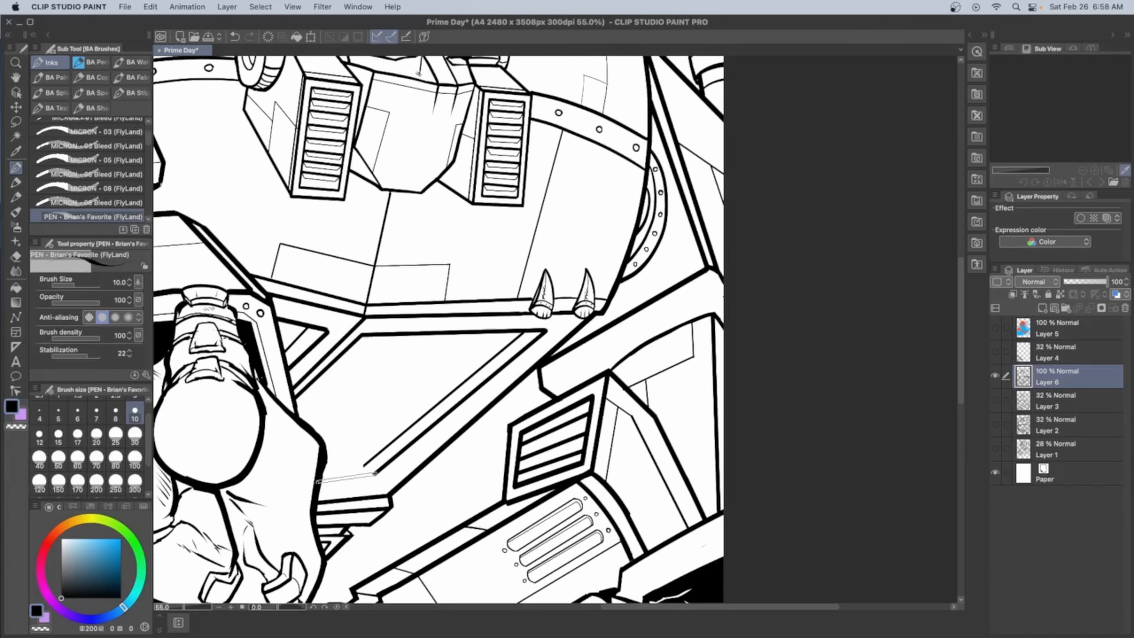
{"action": "scroll", "coordinate": [327, 467], "scroll_direction": "up", "scroll_amount": 15}
{"action": "key", "text": "c"}
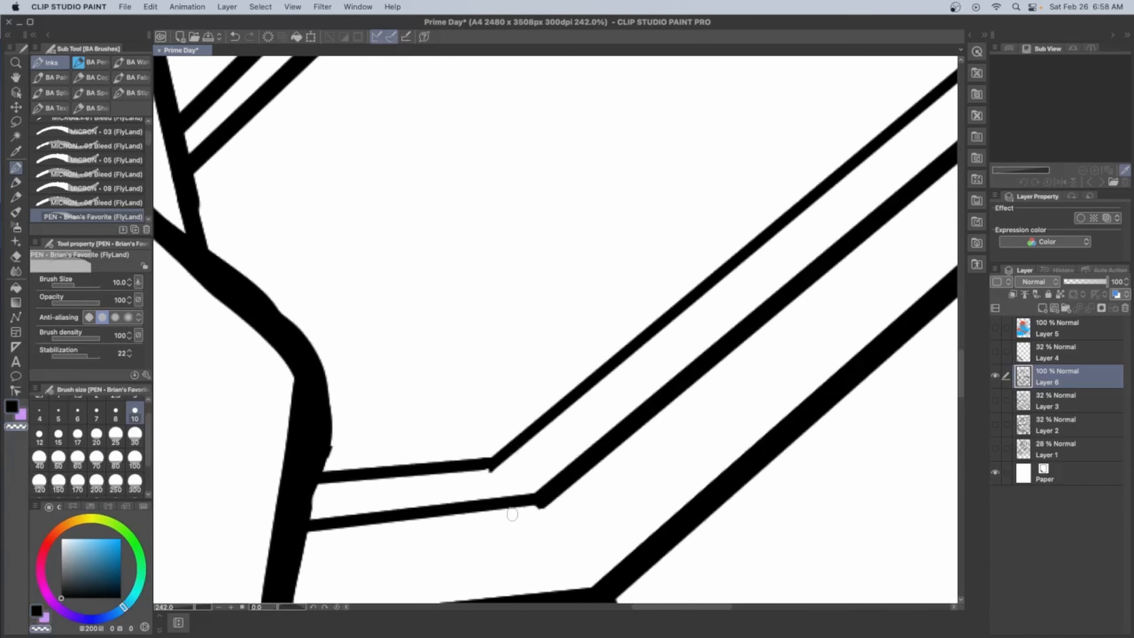
{"action": "scroll", "coordinate": [507, 503], "scroll_direction": "down", "scroll_amount": 18}
{"action": "scroll", "coordinate": [507, 500], "scroll_direction": "up", "scroll_amount": 4}
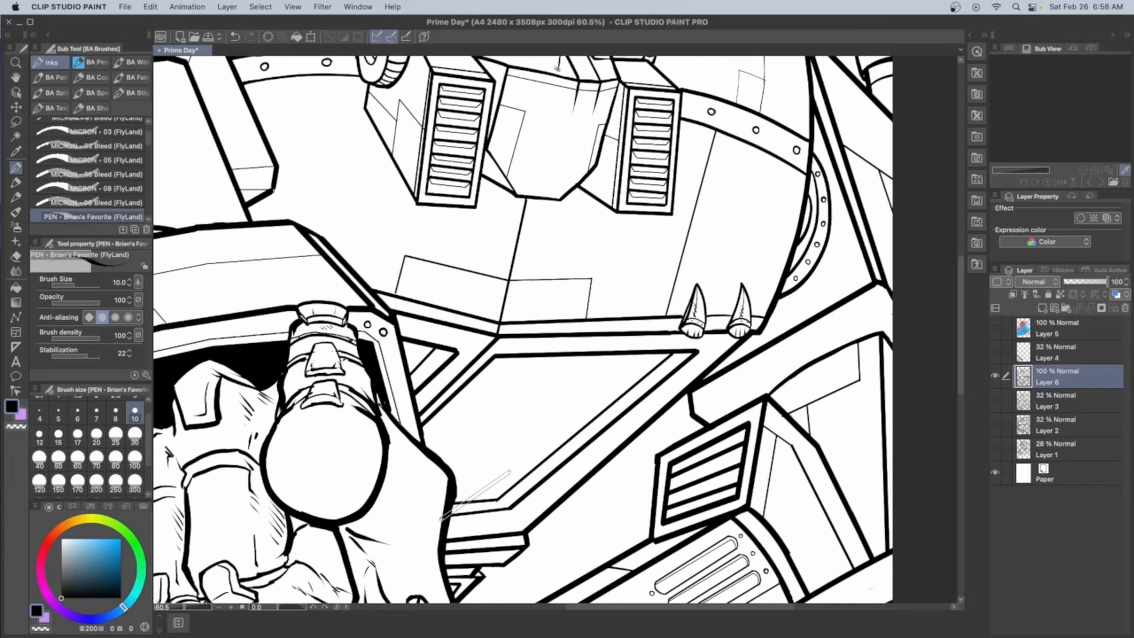
Fill the openings of the two raised collar pieces on either side of the head with black
{"action": "scroll", "coordinate": [531, 455], "scroll_direction": "down", "scroll_amount": 4}
{"action": "scroll", "coordinate": [569, 190], "scroll_direction": "up", "scroll_amount": 8}
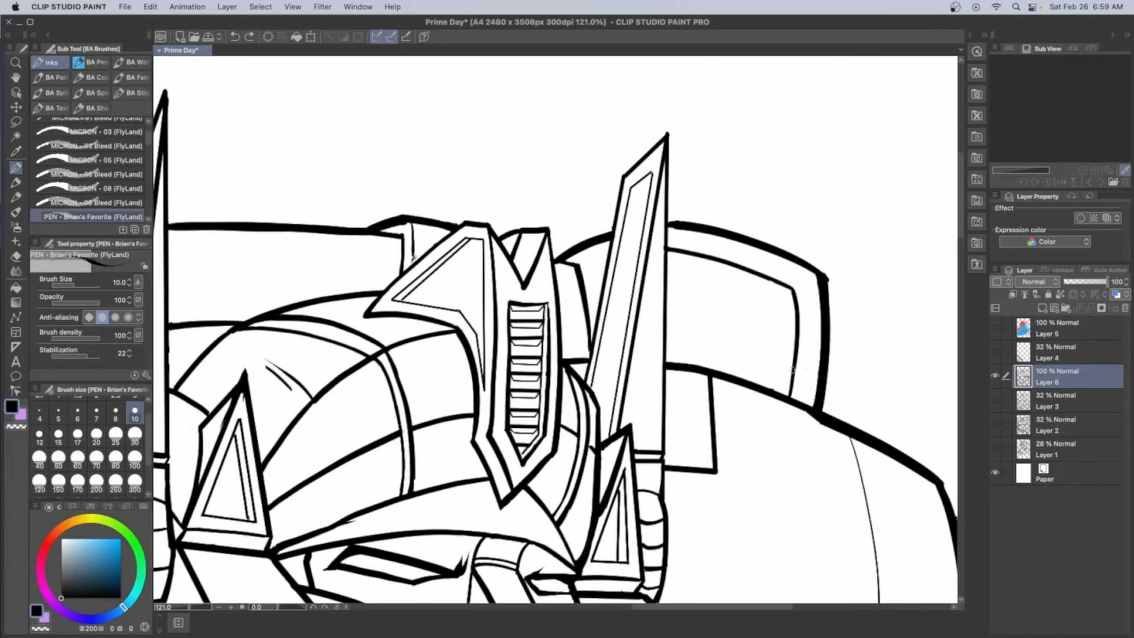
{"action": "scroll", "coordinate": [762, 288], "scroll_direction": "down", "scroll_amount": 4}
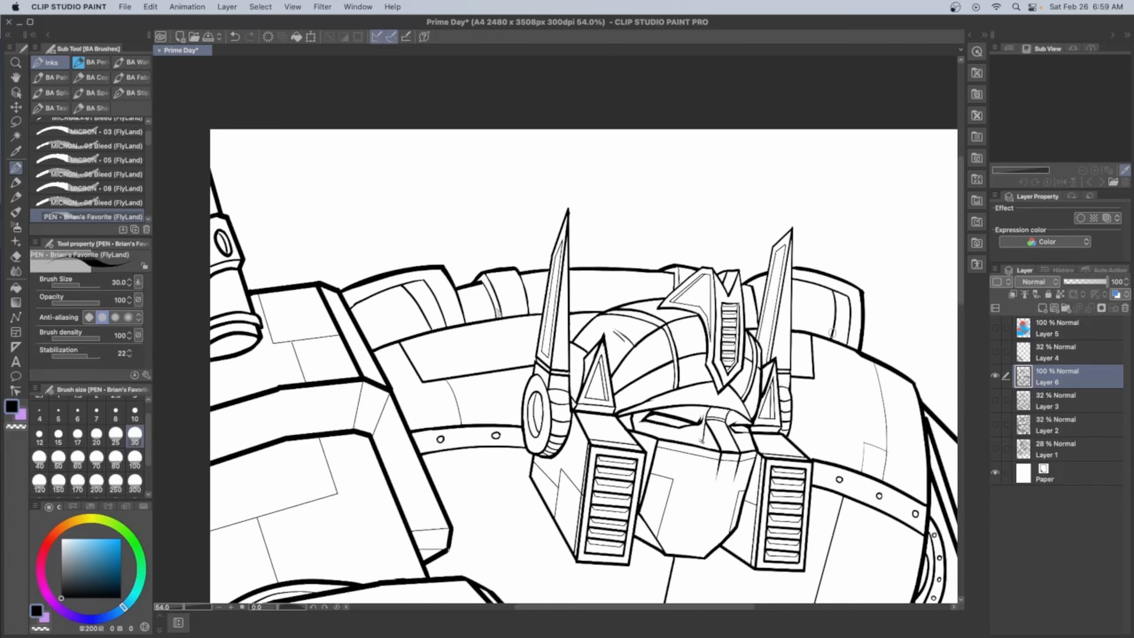
{"action": "scroll", "coordinate": [928, 429], "scroll_direction": "down", "scroll_amount": 6}
{"action": "scroll", "coordinate": [625, 331], "scroll_direction": "up", "scroll_amount": 4}
{"action": "left_click_drag", "start_coordinate": [580, 313], "coordinate": [669, 395]}
{"action": "left_click", "coordinate": [62, 580]}
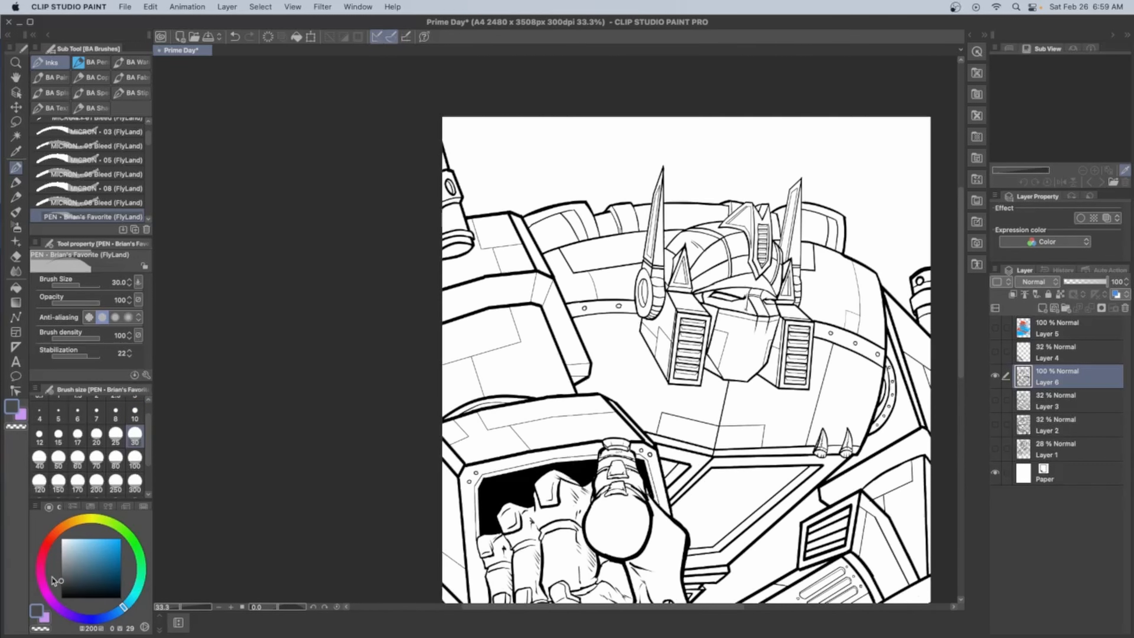
{"action": "left_click", "coordinate": [16, 287]}
{"action": "left_click", "coordinate": [554, 232]}
{"action": "left_click", "coordinate": [820, 227]}
{"action": "scroll", "coordinate": [819, 227], "scroll_direction": "down", "scroll_amount": 3}
{"action": "left_click", "coordinate": [61, 597]}
{"action": "left_click", "coordinate": [685, 213]}
{"action": "left_click", "coordinate": [871, 209]}
{"action": "scroll", "coordinate": [738, 224], "scroll_direction": "up", "scroll_amount": 2}
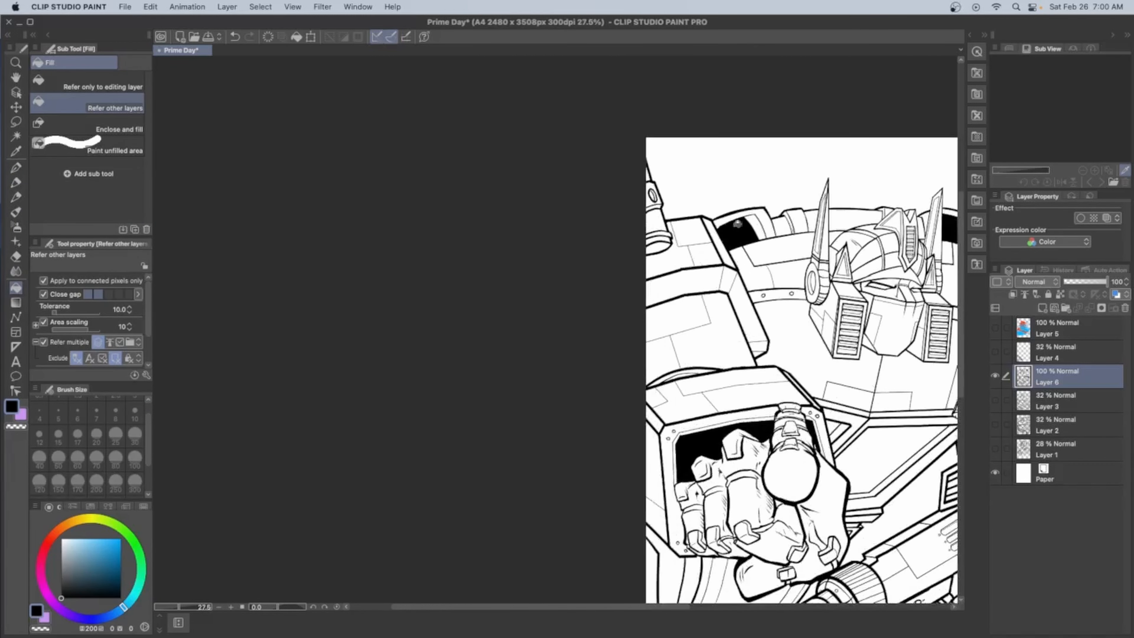
{"action": "left_click_drag", "start_coordinate": [755, 226], "coordinate": [405, 148]}
{"action": "scroll", "coordinate": [406, 148], "scroll_direction": "down", "scroll_amount": 1}
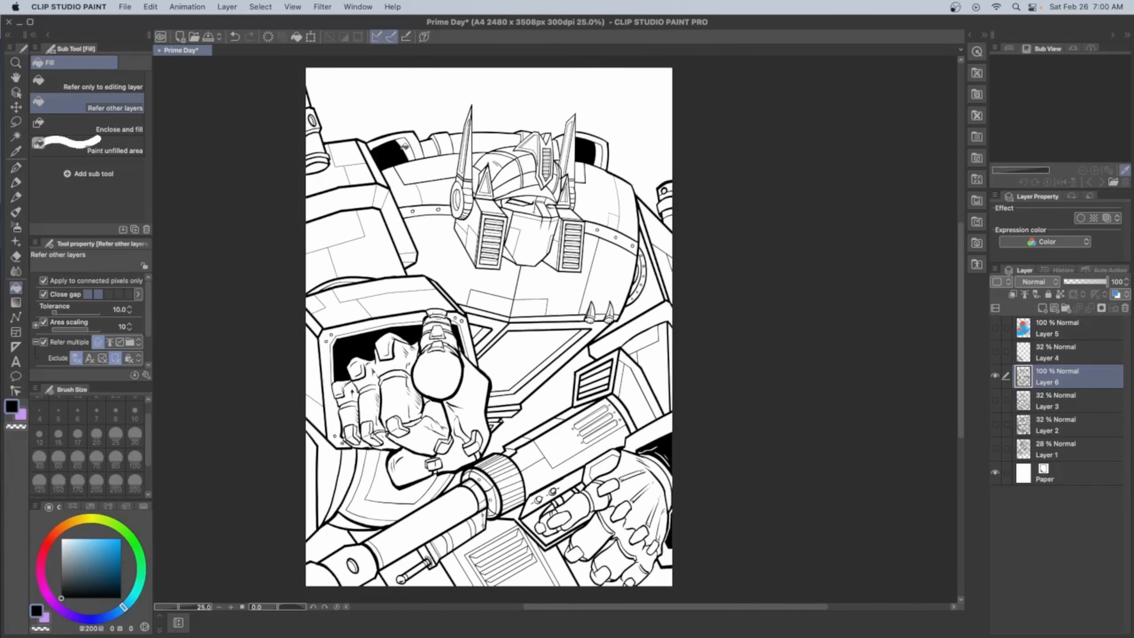
{"action": "key", "text": "p"}
{"action": "scroll", "coordinate": [553, 534], "scroll_direction": "up", "scroll_amount": 10}
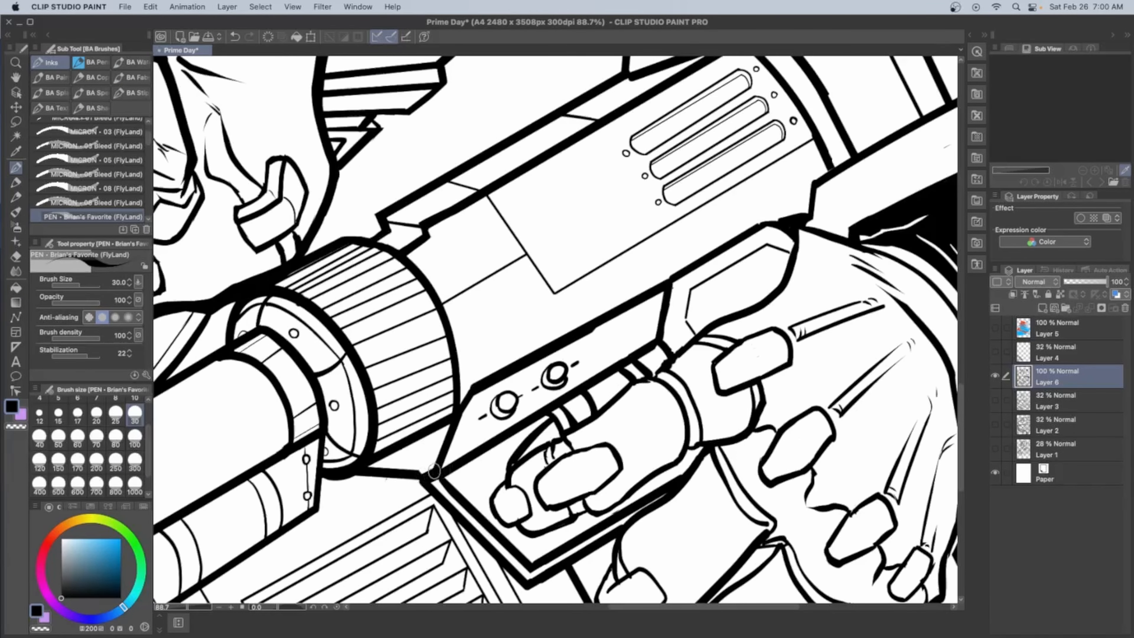
{"action": "scroll", "coordinate": [811, 203], "scroll_direction": "down", "scroll_amount": 10}
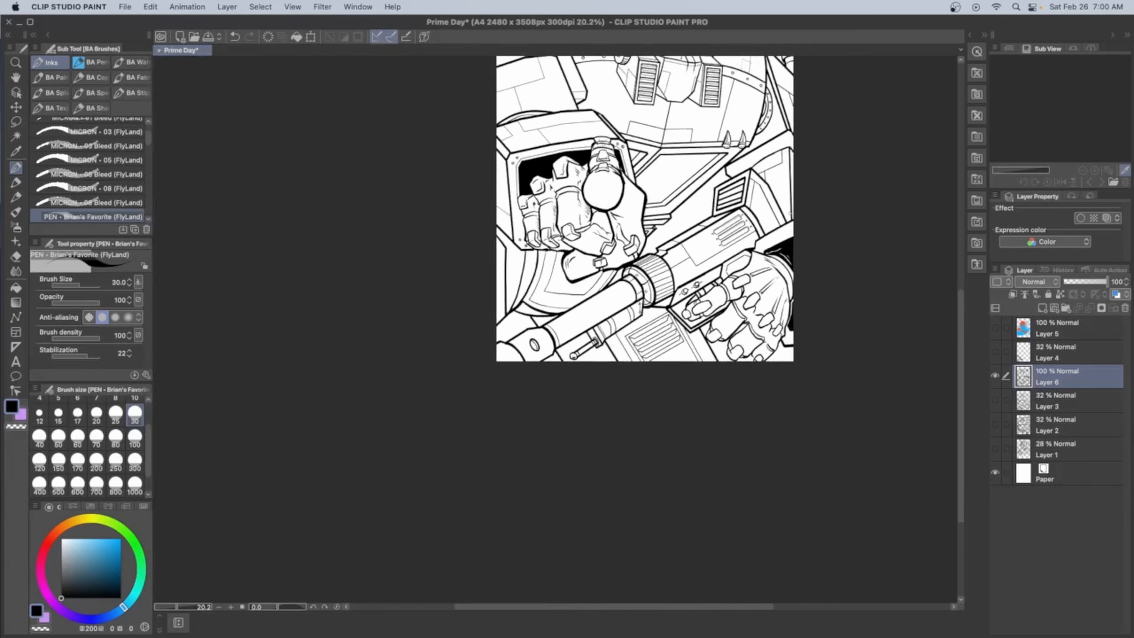
{"action": "scroll", "coordinate": [647, 221], "scroll_direction": "up", "scroll_amount": 3}
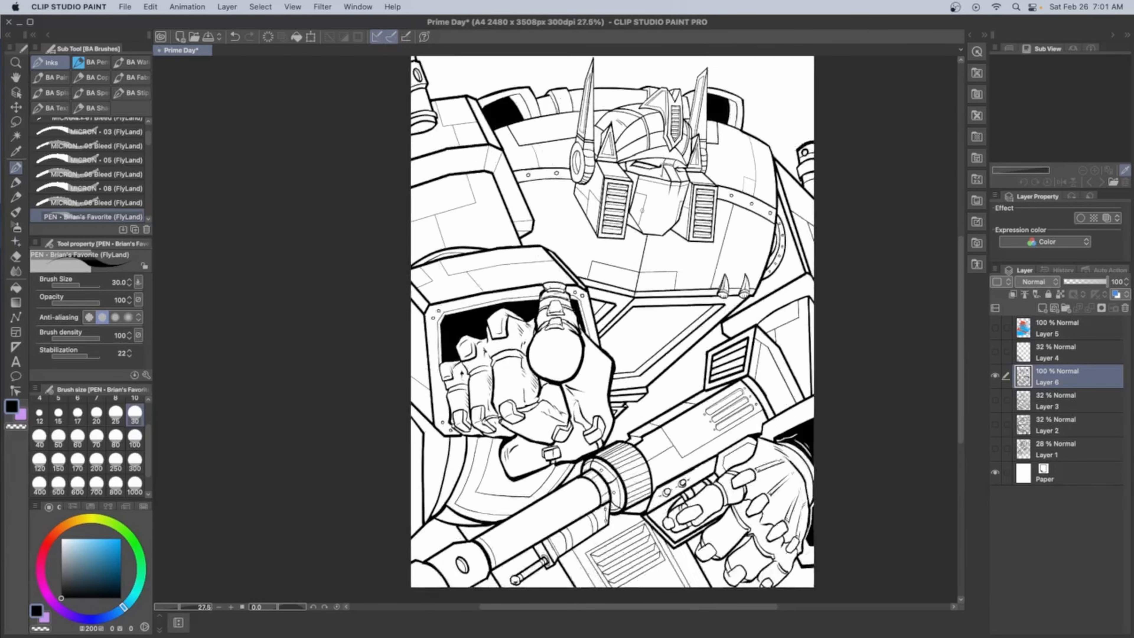
{"action": "left_click_drag", "start_coordinate": [664, 247], "coordinate": [469, 275]}
Lock the Main Lines layer and save the document
{"action": "scroll", "coordinate": [468, 275], "scroll_direction": "down", "scroll_amount": 2}
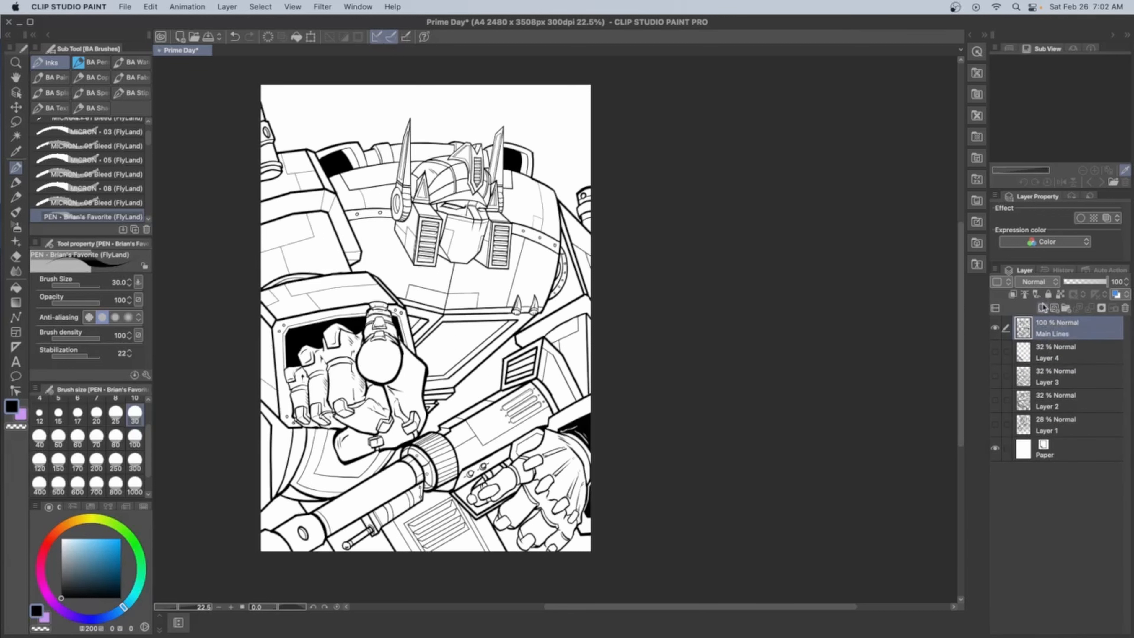
{"action": "left_click", "coordinate": [1048, 294]}
{"action": "left_click", "coordinate": [995, 447]}
{"action": "left_click", "coordinate": [994, 448]}
{"action": "scroll", "coordinate": [457, 292], "scroll_direction": "up", "scroll_amount": 4}
{"action": "scroll", "coordinate": [457, 293], "scroll_direction": "down", "scroll_amount": 3}
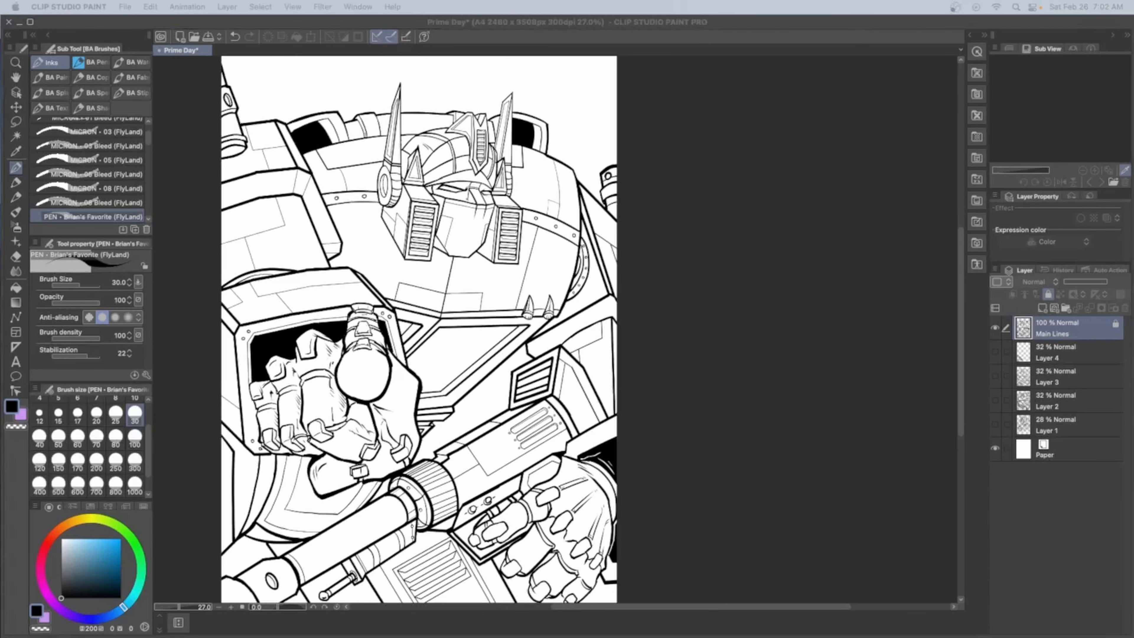
{"action": "key", "text": "super+s"}
Add a new layer between Main Lines and Layer 4 and name it flats
{"action": "left_click", "coordinate": [1047, 353]}
{"action": "left_click", "coordinate": [1042, 308]}
{"action": "double_click", "coordinate": [1045, 358]}
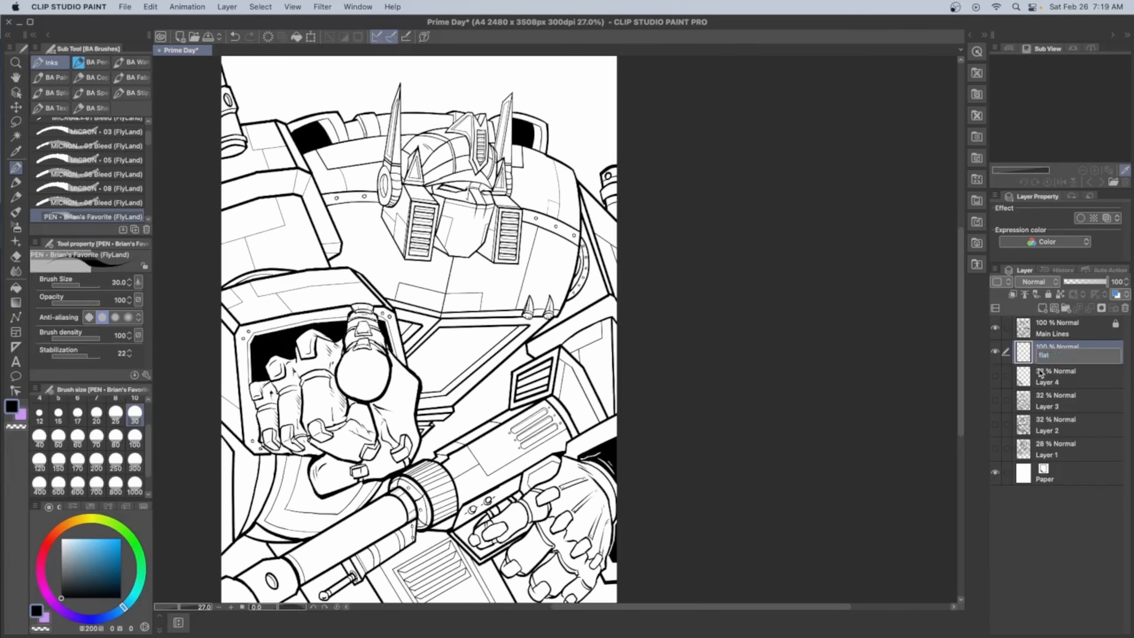
Fill the whole head, including antennas, faceplate and side vents, with bright green on the flats layer, referring to other layers
{"action": "left_click_drag", "start_coordinate": [446, 268], "coordinate": [573, 264]}
{"action": "left_click", "coordinate": [133, 540]}
{"action": "left_click", "coordinate": [16, 287]}
{"action": "scroll", "coordinate": [625, 156], "scroll_direction": "up", "scroll_amount": 3}
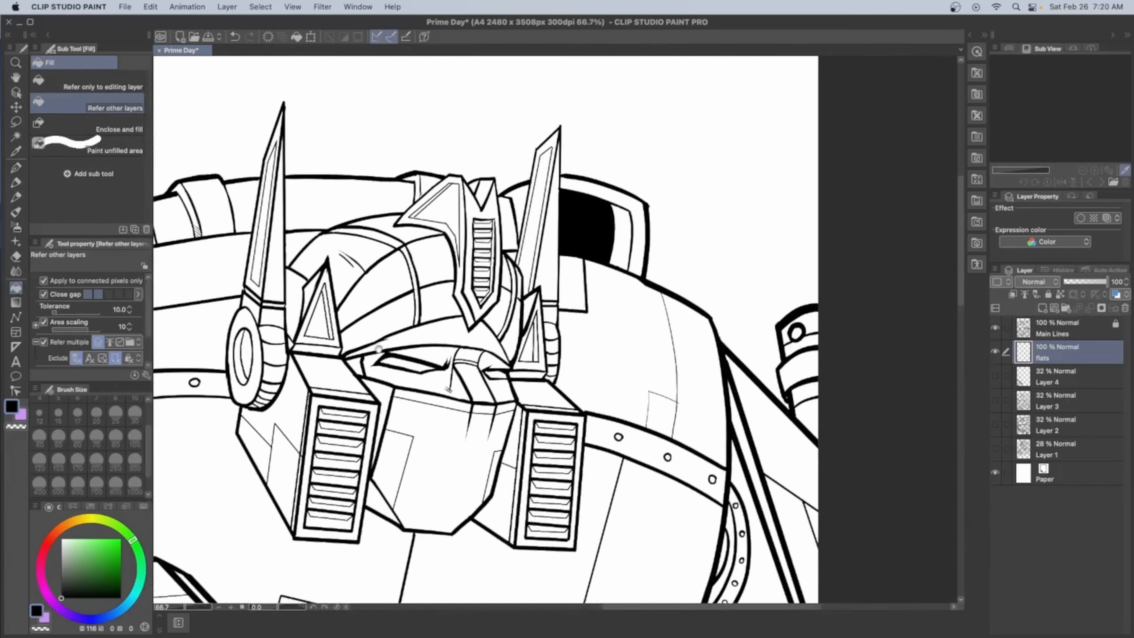
{"action": "left_click", "coordinate": [276, 250]}
{"action": "key", "text": "super+z"}
{"action": "left_click", "coordinate": [121, 539]}
{"action": "mouse_move", "coordinate": [275, 259]}
{"action": "left_mouse_down"}
{"action": "mouse_move", "coordinate": [268, 440]}
{"action": "mouse_move", "coordinate": [326, 392]}
{"action": "mouse_move", "coordinate": [340, 469]}
{"action": "mouse_move", "coordinate": [438, 348]}
{"action": "mouse_move", "coordinate": [491, 473]}
{"action": "mouse_move", "coordinate": [547, 345]}
{"action": "mouse_move", "coordinate": [550, 250]}
{"action": "mouse_move", "coordinate": [484, 290]}
{"action": "mouse_move", "coordinate": [440, 203]}
{"action": "mouse_move", "coordinate": [507, 277]}
{"action": "left_mouse_up"}
Fill the upper chest, riveted band, collar pieces and lower chest panels with bright cyan (hue 176)
{"action": "left_click", "coordinate": [136, 591]}
{"action": "mouse_move", "coordinate": [696, 397]}
{"action": "left_mouse_down"}
{"action": "mouse_move", "coordinate": [620, 347]}
{"action": "mouse_move", "coordinate": [791, 342]}
{"action": "left_mouse_up"}
{"action": "left_click_drag", "start_coordinate": [281, 335], "coordinate": [475, 243]}
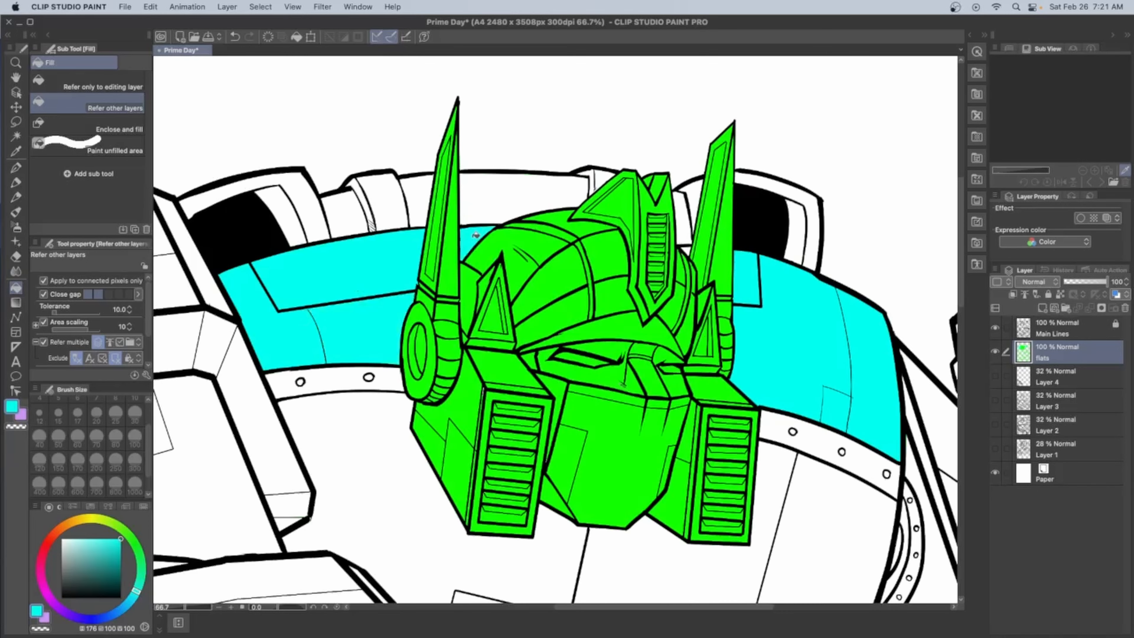
{"action": "left_click_drag", "start_coordinate": [475, 285], "coordinate": [484, 214]}
{"action": "mouse_move", "coordinate": [232, 114]}
{"action": "left_mouse_down"}
{"action": "mouse_move", "coordinate": [426, 134]}
{"action": "mouse_move", "coordinate": [696, 138]}
{"action": "left_mouse_up"}
{"action": "left_click_drag", "start_coordinate": [801, 154], "coordinate": [821, 154]}
{"action": "left_click", "coordinate": [339, 311]}
{"action": "left_click", "coordinate": [823, 371]}
{"action": "left_click_drag", "start_coordinate": [555, 492], "coordinate": [594, 552]}
{"action": "left_click_drag", "start_coordinate": [593, 553], "coordinate": [792, 464]}
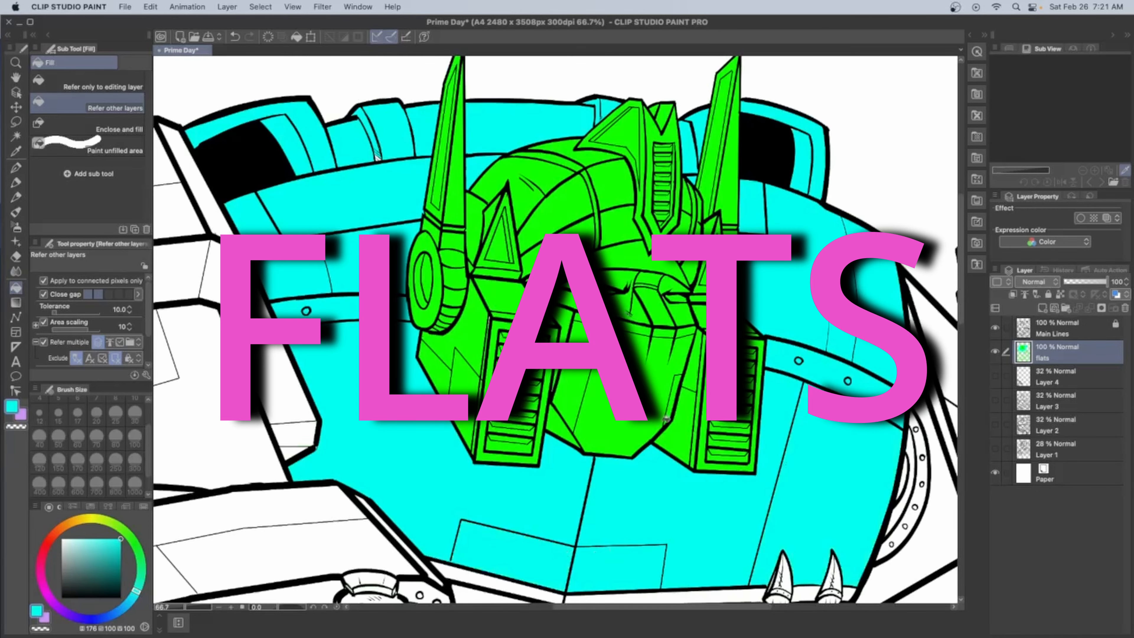
Fill the chest window frames, the lower chest trim and the abdomen behind the fist with the same cyan
{"action": "scroll", "coordinate": [381, 144], "scroll_direction": "down", "scroll_amount": 5}
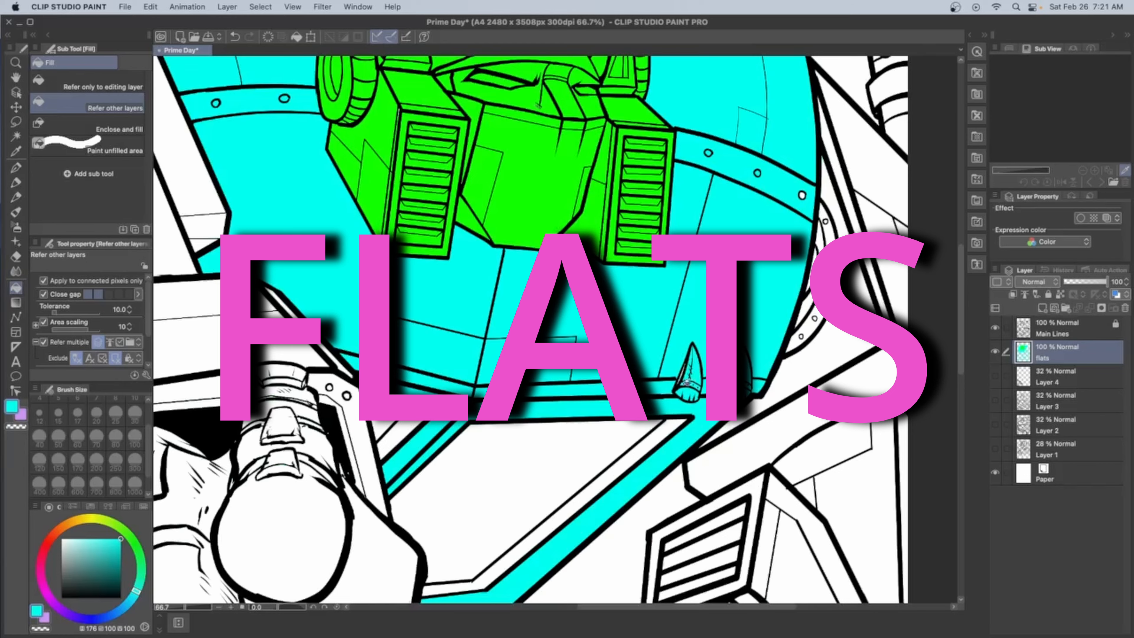
{"action": "left_click_drag", "start_coordinate": [786, 462], "coordinate": [839, 105]}
{"action": "left_click_drag", "start_coordinate": [558, 313], "coordinate": [697, 268]}
{"action": "left_click", "coordinate": [435, 357]}
{"action": "left_click", "coordinate": [473, 446]}
{"action": "left_click", "coordinate": [357, 505]}
Fill the two chest windows with medium blue (hue 214)
{"action": "left_click", "coordinate": [113, 613]}
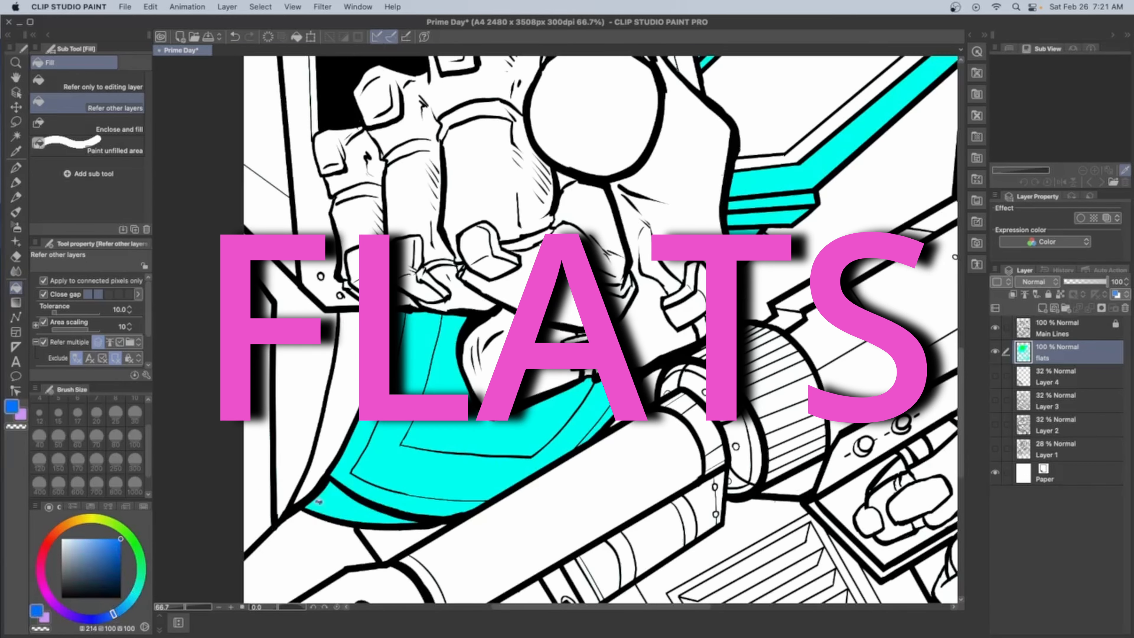
{"action": "left_click_drag", "start_coordinate": [669, 134], "coordinate": [594, 446]}
{"action": "left_click", "coordinate": [625, 348]}
{"action": "left_click_drag", "start_coordinate": [446, 424], "coordinate": [735, 159]}
Fill the hip and leg areas around the abdomen and the vented panel below the gun with deep blue (hue 238)
{"action": "left_click", "coordinate": [92, 619]}
{"action": "left_click", "coordinate": [407, 415]}
{"action": "left_click_drag", "start_coordinate": [765, 448], "coordinate": [690, 150]}
{"action": "left_click", "coordinate": [424, 267]}
{"action": "left_click", "coordinate": [513, 346]}
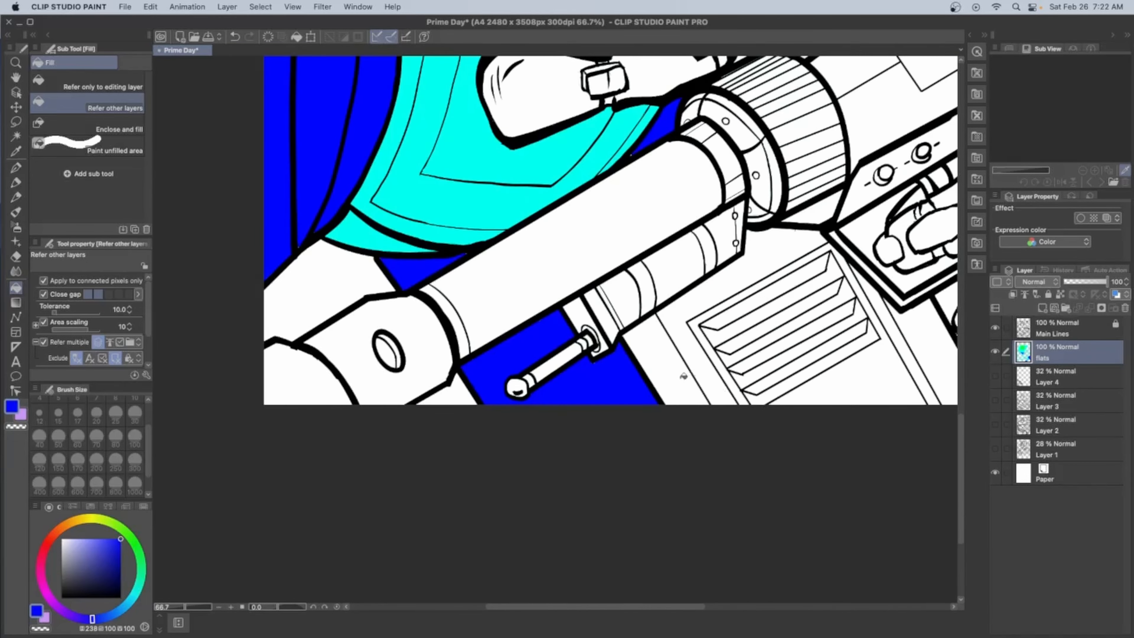
{"action": "left_click_drag", "start_coordinate": [683, 378], "coordinate": [799, 308]}
{"action": "left_click_drag", "start_coordinate": [951, 221], "coordinate": [866, 394]}
{"action": "left_click_drag", "start_coordinate": [558, 111], "coordinate": [765, 587]}
Fill the plates, frame and side of the punching arm's forearm with bright yellow (hue 61)
{"action": "left_click", "coordinate": [92, 519]}
{"action": "left_click", "coordinate": [447, 364]}
{"action": "left_click", "coordinate": [326, 456]}
{"action": "left_click", "coordinate": [326, 357]}
{"action": "left_click", "coordinate": [535, 304]}
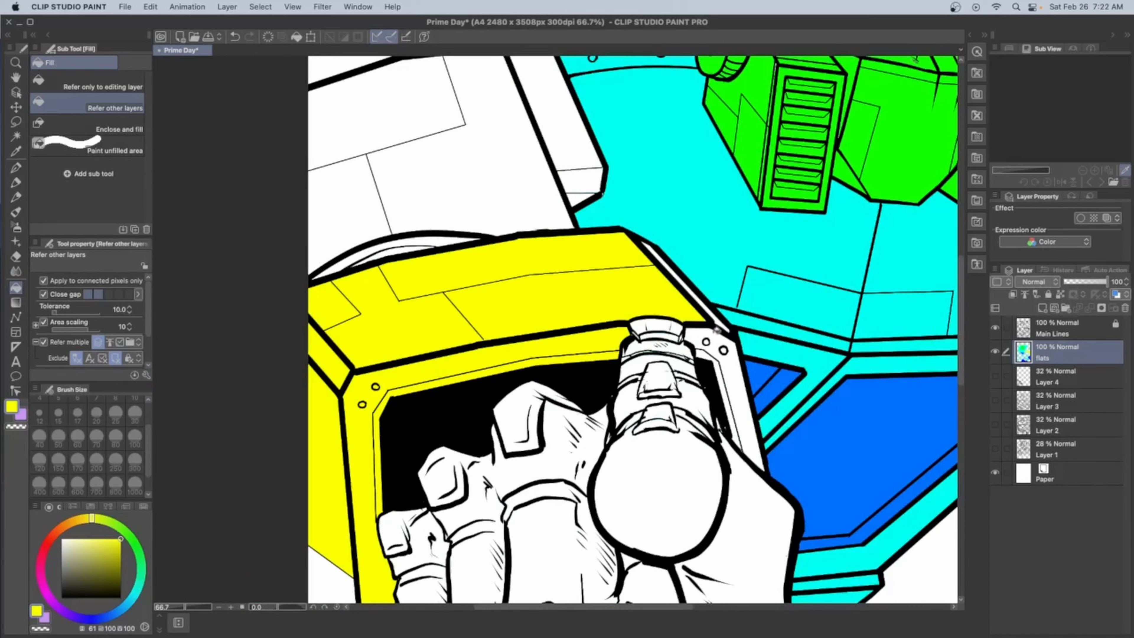
{"action": "left_click", "coordinate": [683, 281]}
{"action": "left_click", "coordinate": [738, 402]}
{"action": "left_click_drag", "start_coordinate": [751, 432], "coordinate": [764, 193]}
{"action": "left_click", "coordinate": [343, 343]}
Fill the upper arm and shoulder plates above the punching forearm with the same yellow
{"action": "left_click_drag", "start_coordinate": [616, 156], "coordinate": [673, 500]}
{"action": "left_click", "coordinate": [430, 238]}
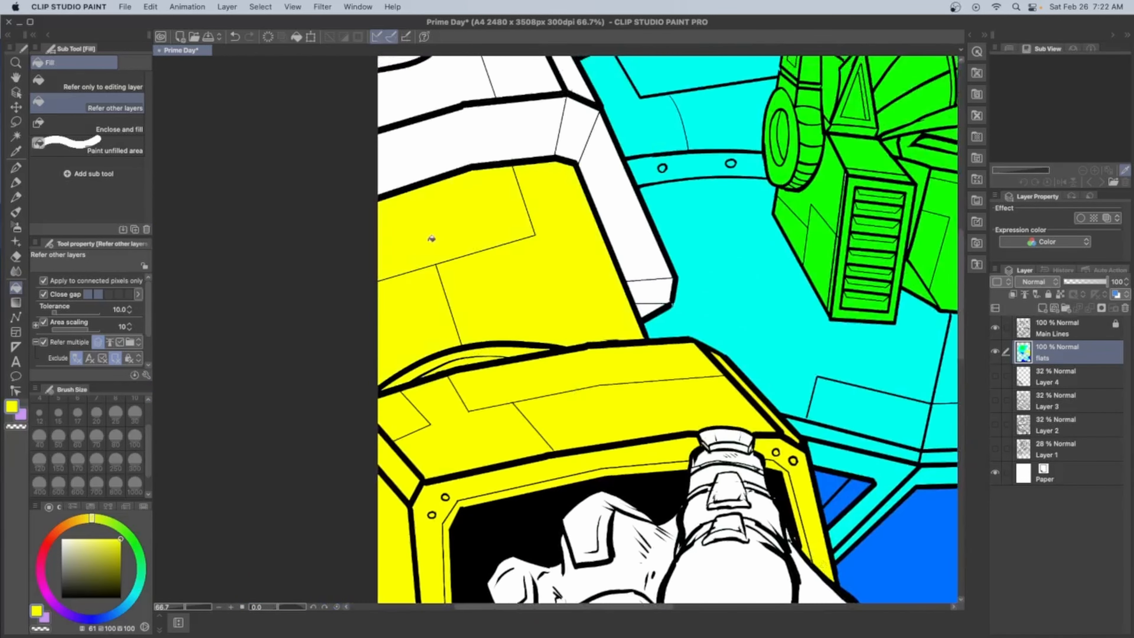
{"action": "left_click_drag", "start_coordinate": [620, 102], "coordinate": [720, 317]}
{"action": "left_click", "coordinate": [537, 284]}
{"action": "left_click", "coordinate": [498, 201]}
Fill the gun-holding arm's shoulder, smokestack, riveted joint and forearm plates with the same yellow
{"action": "left_click_drag", "start_coordinate": [848, 357], "coordinate": [265, 276]}
{"action": "left_click_drag", "start_coordinate": [814, 467], "coordinate": [643, 290]}
{"action": "left_click", "coordinate": [622, 260]}
{"action": "left_click", "coordinate": [683, 100]}
{"action": "left_click", "coordinate": [687, 145]}
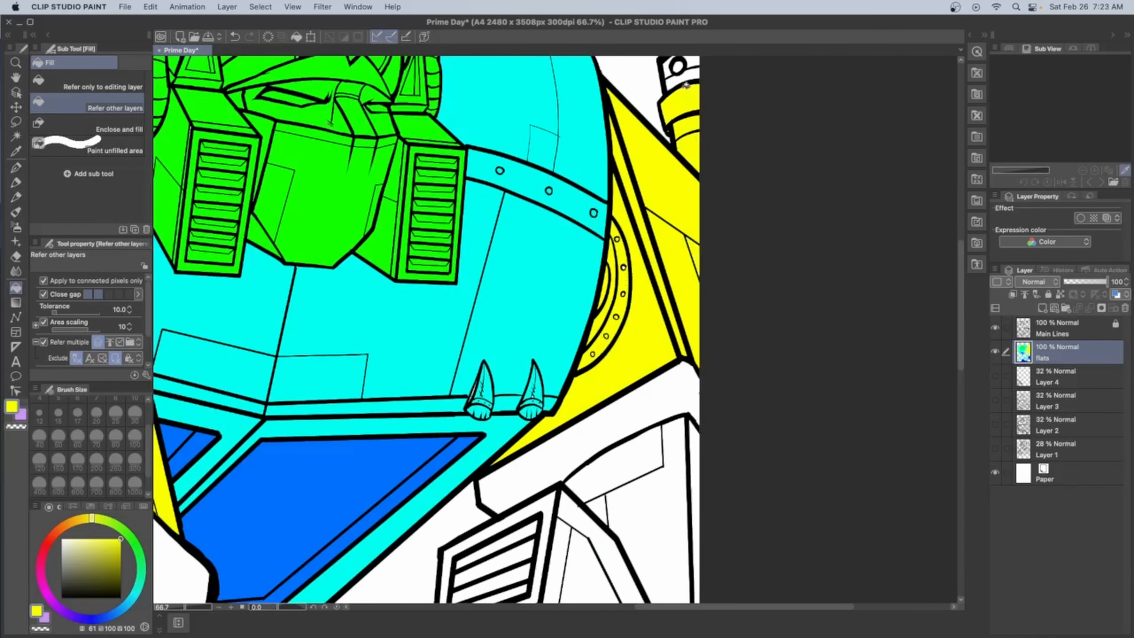
{"action": "left_click_drag", "start_coordinate": [645, 407], "coordinate": [665, 211]}
{"action": "left_click", "coordinate": [623, 238]}
{"action": "left_click", "coordinate": [658, 322]}
{"action": "left_click_drag", "start_coordinate": [625, 447], "coordinate": [691, 196]}
{"action": "left_click", "coordinate": [736, 258]}
Fill the punching fist's fingers, knuckles and thumb with bright red (hue 347)
{"action": "scroll", "coordinate": [422, 221], "scroll_direction": "down", "scroll_amount": 2}
{"action": "scroll", "coordinate": [422, 221], "scroll_direction": "down", "scroll_amount": 2}
{"action": "left_click_drag", "start_coordinate": [422, 221], "coordinate": [540, 330]}
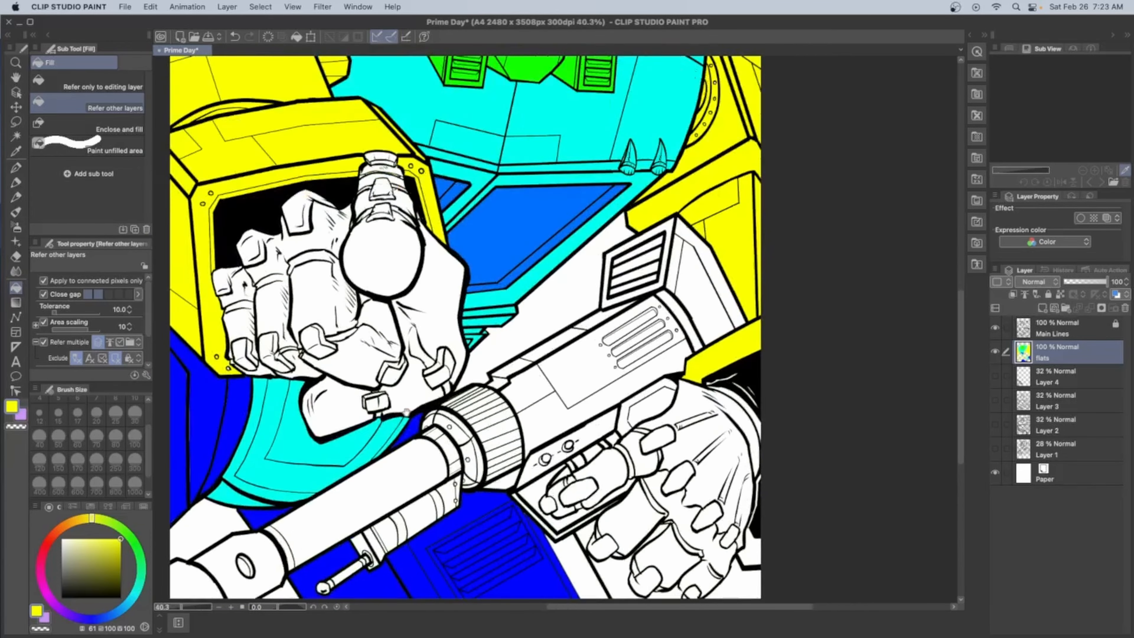
{"action": "left_click", "coordinate": [43, 554]}
{"action": "left_click", "coordinate": [383, 261]}
{"action": "left_click", "coordinate": [319, 290]}
{"action": "left_click", "coordinate": [306, 212]}
{"action": "left_click", "coordinate": [357, 357]}
{"action": "left_click", "coordinate": [269, 366]}
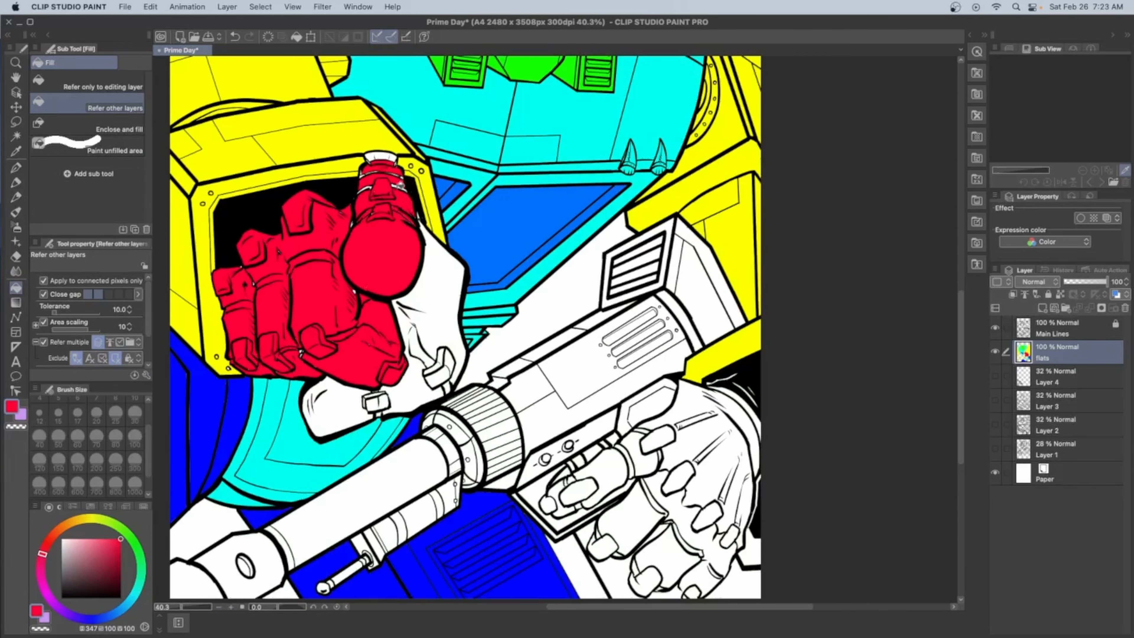
Fill the rest of the punching fist, its side and small joint plates, with red and select the inking pen for touch-ups
{"action": "left_click", "coordinate": [424, 290]}
{"action": "left_click", "coordinate": [450, 370]}
{"action": "left_click", "coordinate": [440, 371]}
{"action": "left_click", "coordinate": [344, 411]}
{"action": "key", "text": "p"}
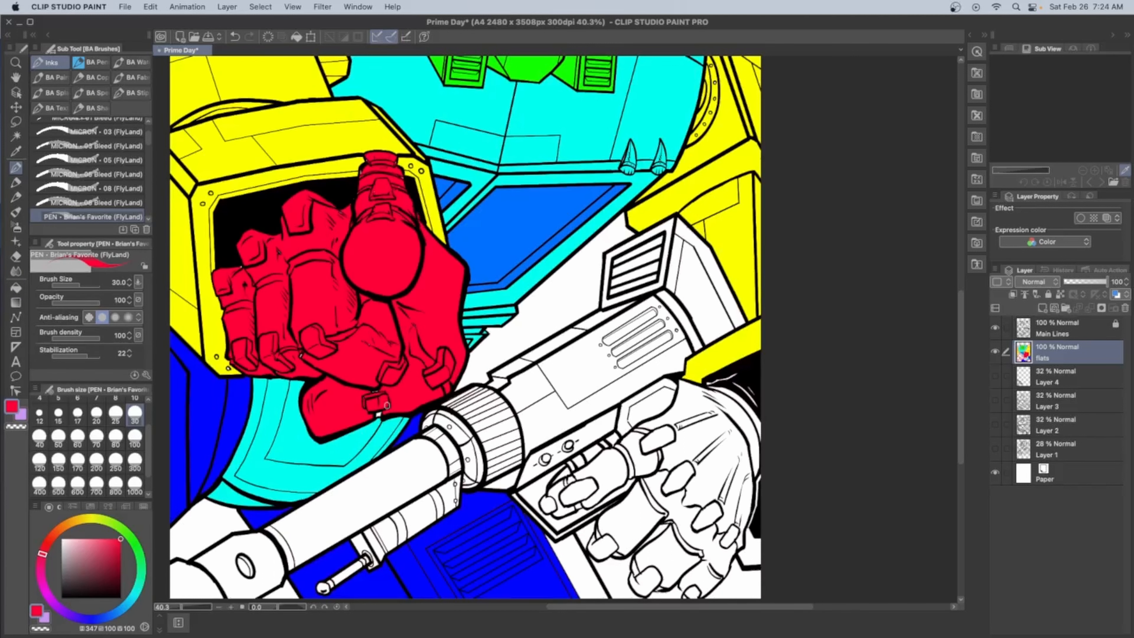
Fill the back of the gun-holding hand and its main finger segments with the same red
{"action": "left_click_drag", "start_coordinate": [629, 491], "coordinate": [539, 359]}
{"action": "left_click", "coordinate": [16, 288]}
{"action": "left_click", "coordinate": [625, 322]}
{"action": "left_click", "coordinate": [515, 339]}
{"action": "left_click", "coordinate": [535, 384]}
{"action": "left_click", "coordinate": [623, 446]}
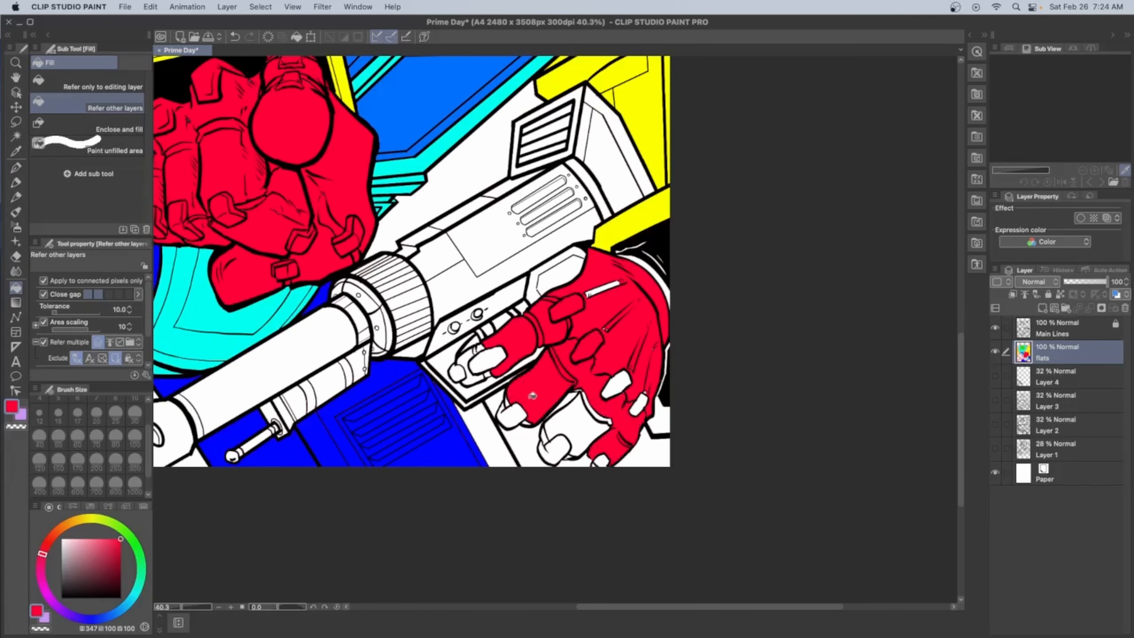
Fill the gun hand's fingertips, knuckle plates, tendon gap and wrist edge with red, then select the pen for leftover gaps
{"action": "left_click", "coordinate": [511, 416]}
{"action": "left_click", "coordinate": [576, 415]}
{"action": "left_click", "coordinate": [616, 385]}
{"action": "left_click", "coordinate": [638, 404]}
{"action": "left_click", "coordinate": [457, 373]}
{"action": "left_click", "coordinate": [467, 350]}
{"action": "left_click", "coordinate": [485, 360]}
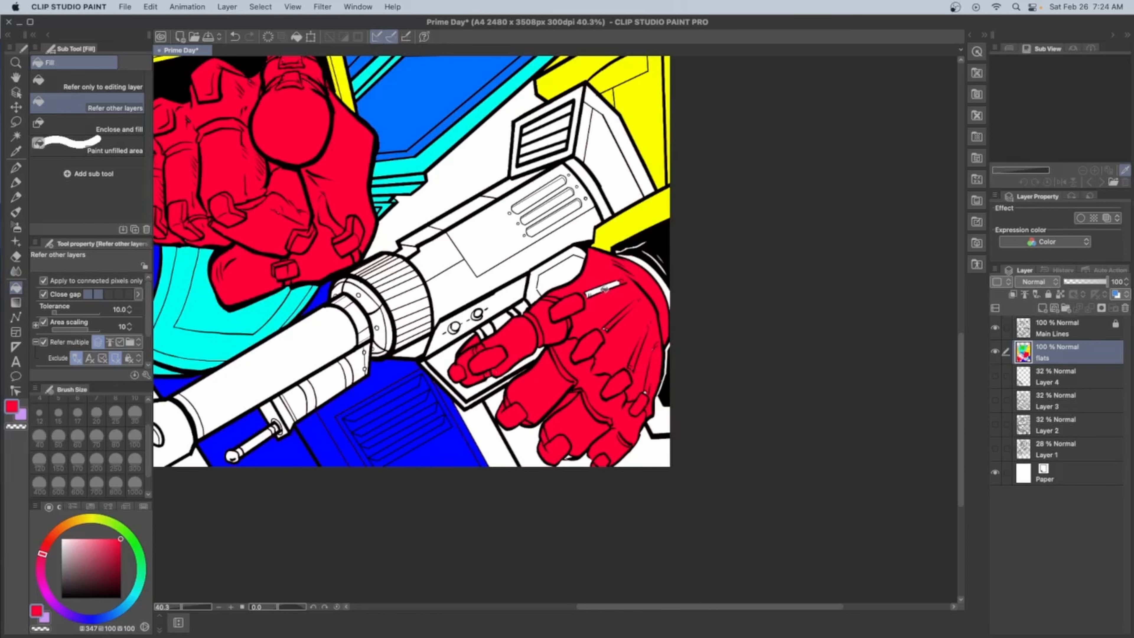
{"action": "left_click", "coordinate": [602, 289]}
{"action": "left_click", "coordinate": [662, 281]}
{"action": "left_click", "coordinate": [16, 168]}
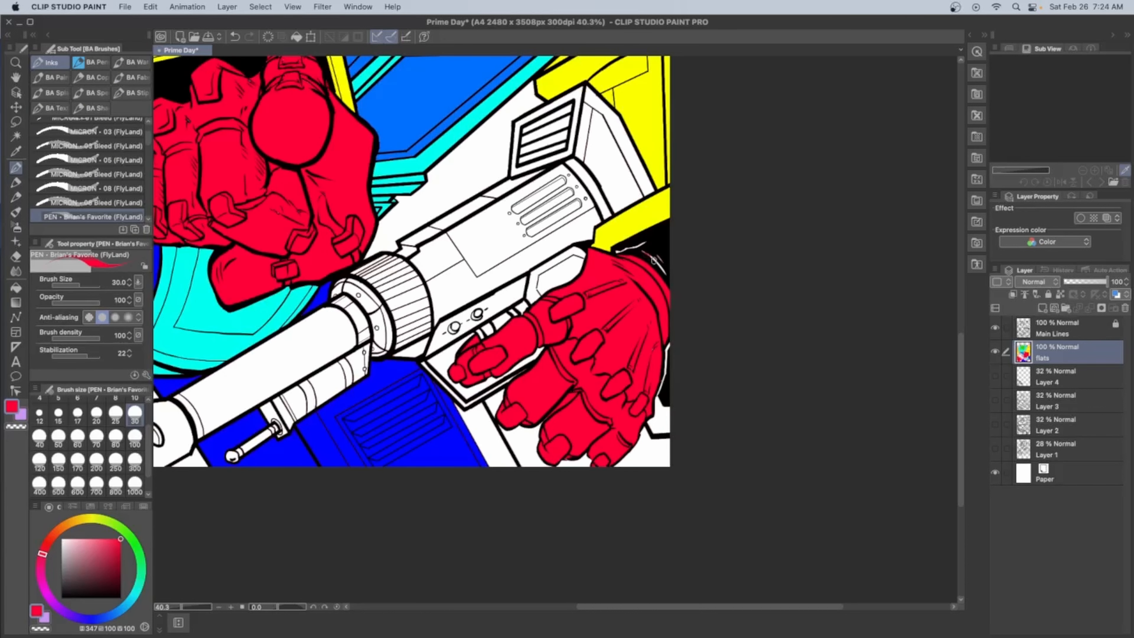
Fill the gun's barrel and muzzle block with bright orange (hue 27)
{"action": "left_click_drag", "start_coordinate": [491, 313], "coordinate": [621, 368]}
{"action": "left_click", "coordinate": [63, 527]}
{"action": "left_click", "coordinate": [16, 288]}
{"action": "left_click", "coordinate": [402, 411]}
{"action": "left_click", "coordinate": [297, 473]}
{"action": "left_click", "coordinate": [232, 505]}
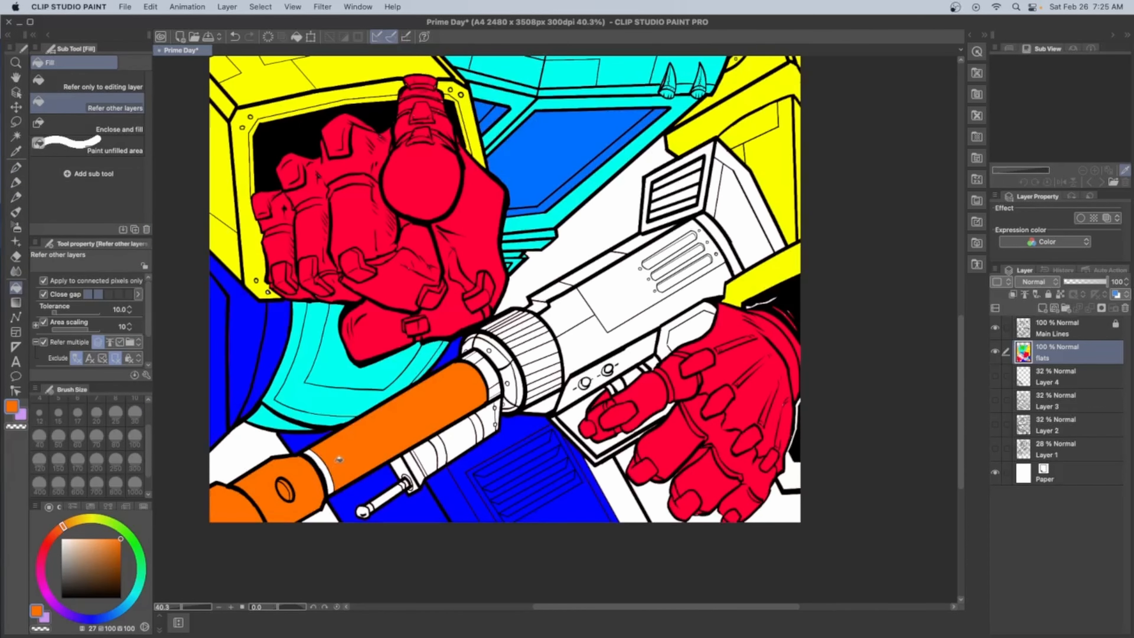
Fill the gun's barrel band, underslung attachment and ribbed collar with the same orange
{"action": "left_click", "coordinate": [319, 474]}
{"action": "left_click", "coordinate": [428, 456]}
{"action": "left_click", "coordinate": [495, 393]}
{"action": "mouse_move", "coordinate": [441, 452]}
{"action": "left_mouse_down"}
{"action": "mouse_move", "coordinate": [490, 419]}
{"action": "mouse_move", "coordinate": [475, 338]}
{"action": "left_mouse_up"}
{"action": "left_click", "coordinate": [483, 364]}
{"action": "left_click_drag", "start_coordinate": [543, 389], "coordinate": [510, 316]}
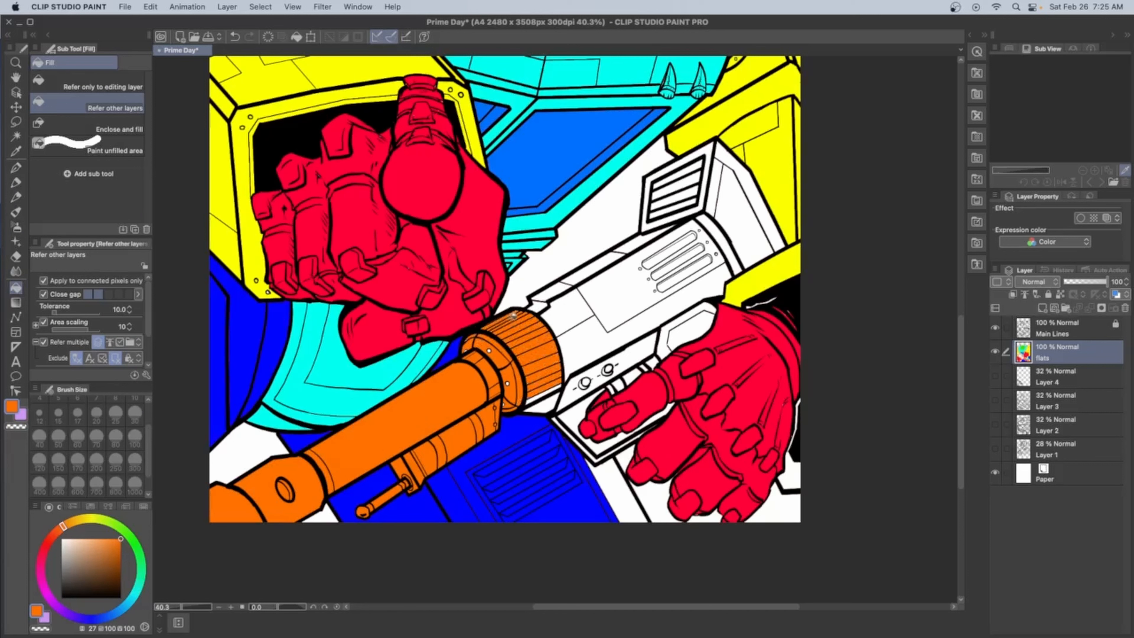
Fill the gun's main body, knobs, trigger guard, grip housing and top rail with the same orange
{"action": "left_click", "coordinate": [539, 404]}
{"action": "left_click", "coordinate": [625, 356]}
{"action": "left_click", "coordinate": [584, 383]}
{"action": "left_click", "coordinate": [608, 369]}
{"action": "left_click", "coordinate": [595, 457]}
{"action": "left_click", "coordinate": [617, 385]}
{"action": "left_click", "coordinate": [692, 321]}
{"action": "left_click_drag", "start_coordinate": [594, 344], "coordinate": [683, 257]}
{"action": "left_click", "coordinate": [580, 277]}
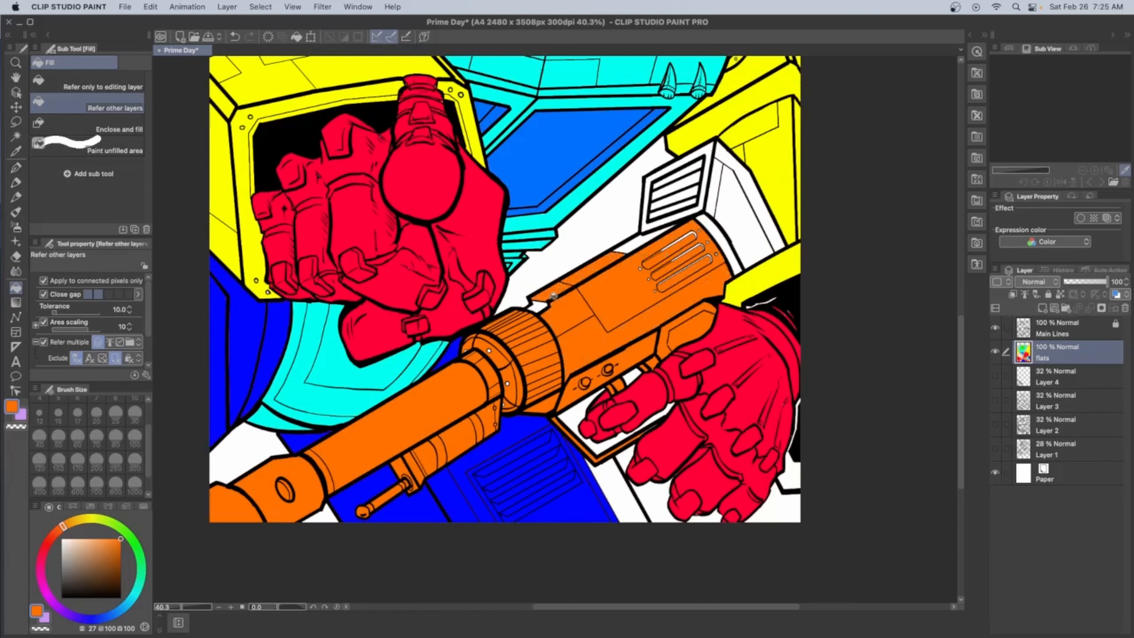
{"action": "left_click", "coordinate": [538, 305]}
Fill the vented block at the gun's rear with orange and select the inking pen for touch-ups
{"action": "left_click_drag", "start_coordinate": [674, 192], "coordinate": [731, 203]}
{"action": "key", "text": "p"}
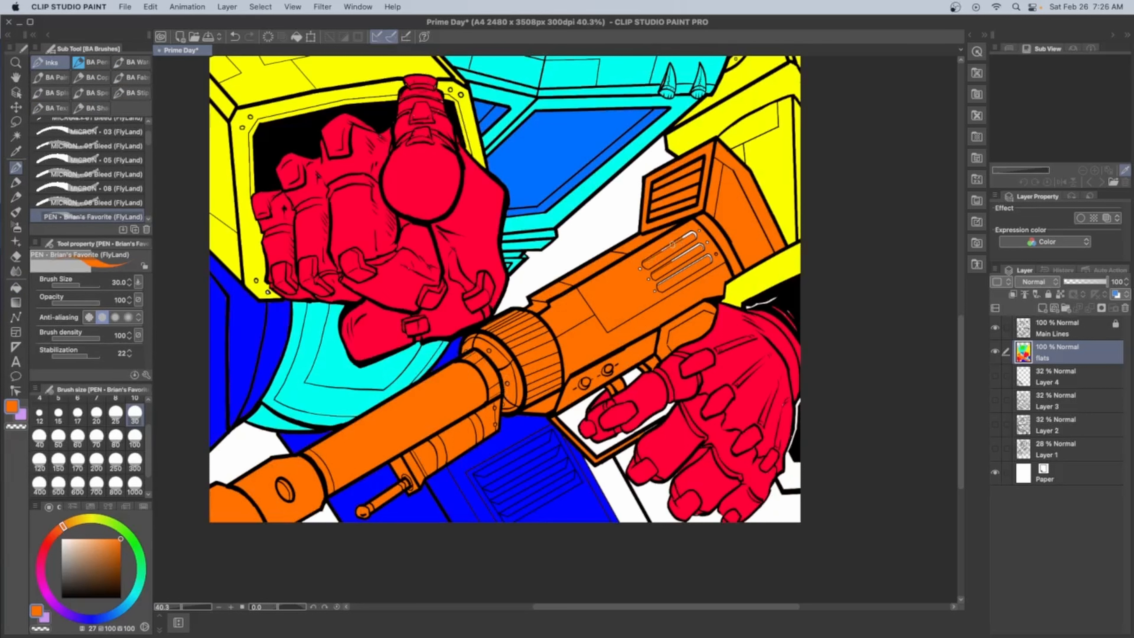
{"action": "scroll", "coordinate": [674, 263], "scroll_direction": "down", "scroll_amount": 6}
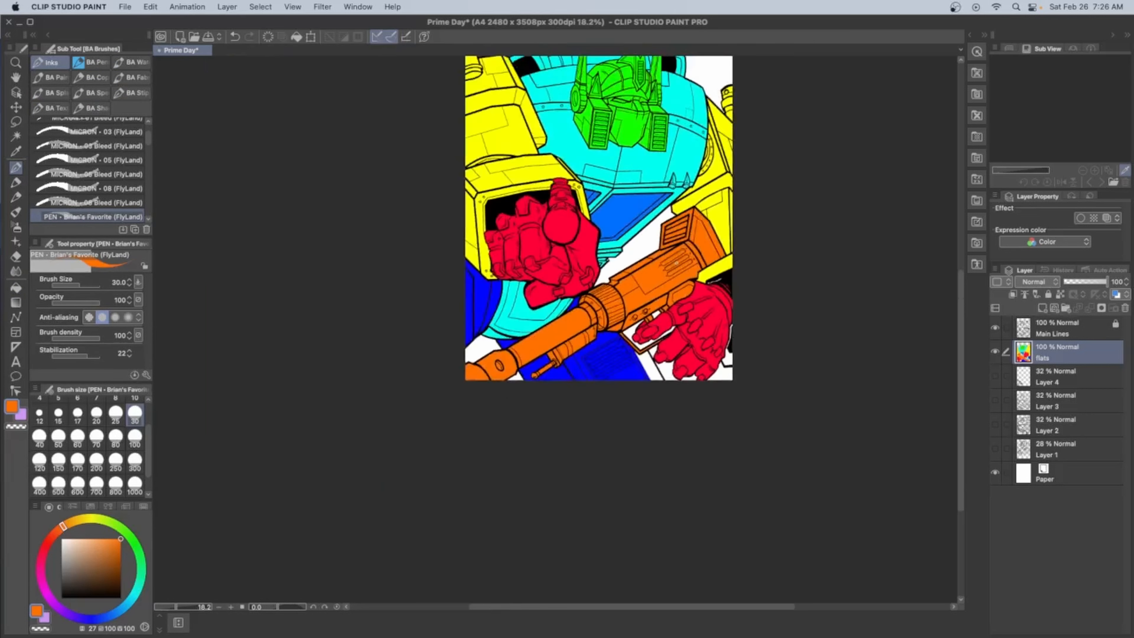
Fill the leftover white slivers around the cuff of the gun-holding hand with the arm's yellow
{"action": "scroll", "coordinate": [474, 292], "scroll_direction": "up", "scroll_amount": 3}
{"action": "scroll", "coordinate": [475, 292], "scroll_direction": "down", "scroll_amount": 3}
{"action": "scroll", "coordinate": [621, 433], "scroll_direction": "up", "scroll_amount": 8}
{"action": "left_click_drag", "start_coordinate": [663, 432], "coordinate": [675, 236], "text": "space"}
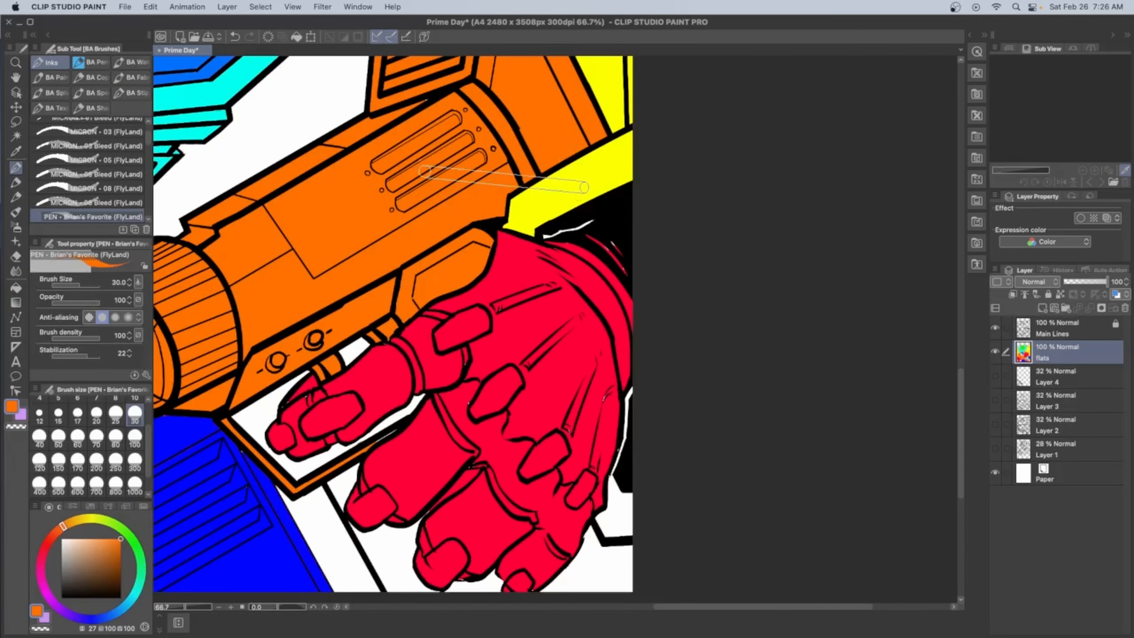
{"action": "left_click", "coordinate": [571, 183], "text": "alt"}
{"action": "left_click", "coordinate": [620, 518]}
{"action": "key", "text": "g"}
{"action": "left_click", "coordinate": [621, 513]}
{"action": "left_click", "coordinate": [630, 414]}
{"action": "scroll", "coordinate": [583, 218], "scroll_direction": "up", "scroll_amount": 6}
{"action": "left_click", "coordinate": [596, 231]}
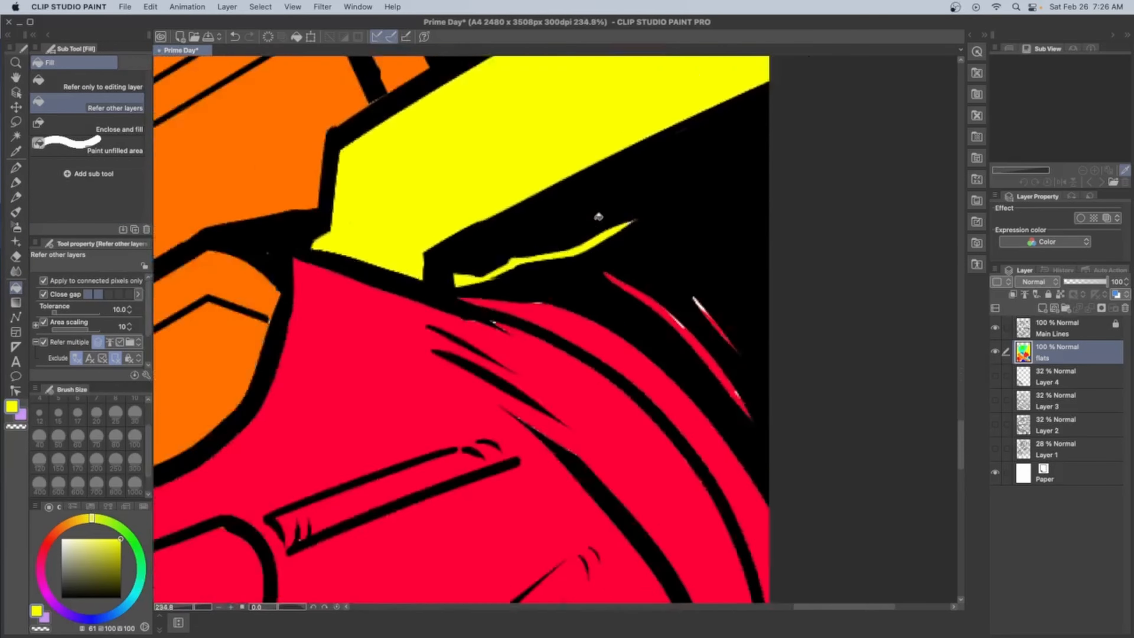
{"action": "scroll", "coordinate": [597, 216], "scroll_direction": "down", "scroll_amount": 12}
{"action": "left_click_drag", "start_coordinate": [598, 216], "coordinate": [597, 464], "text": "space"}
Lower the flats layer's opacity to 17%, save the file, and make flats the reference layer for auto selection
{"action": "left_click_drag", "start_coordinate": [1106, 281], "coordinate": [1068, 281]}
{"action": "key", "text": "super+s"}
{"action": "left_click", "coordinate": [1070, 281]}
{"action": "key", "text": "super+s"}
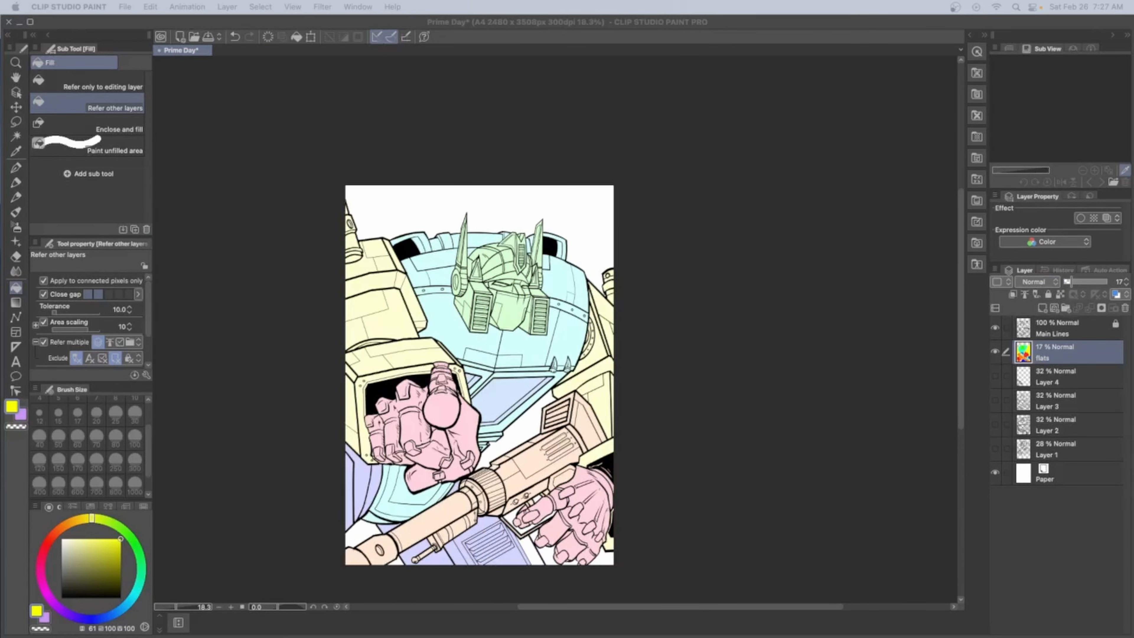
{"action": "left_click", "coordinate": [1024, 294]}
{"action": "left_click", "coordinate": [15, 136]}
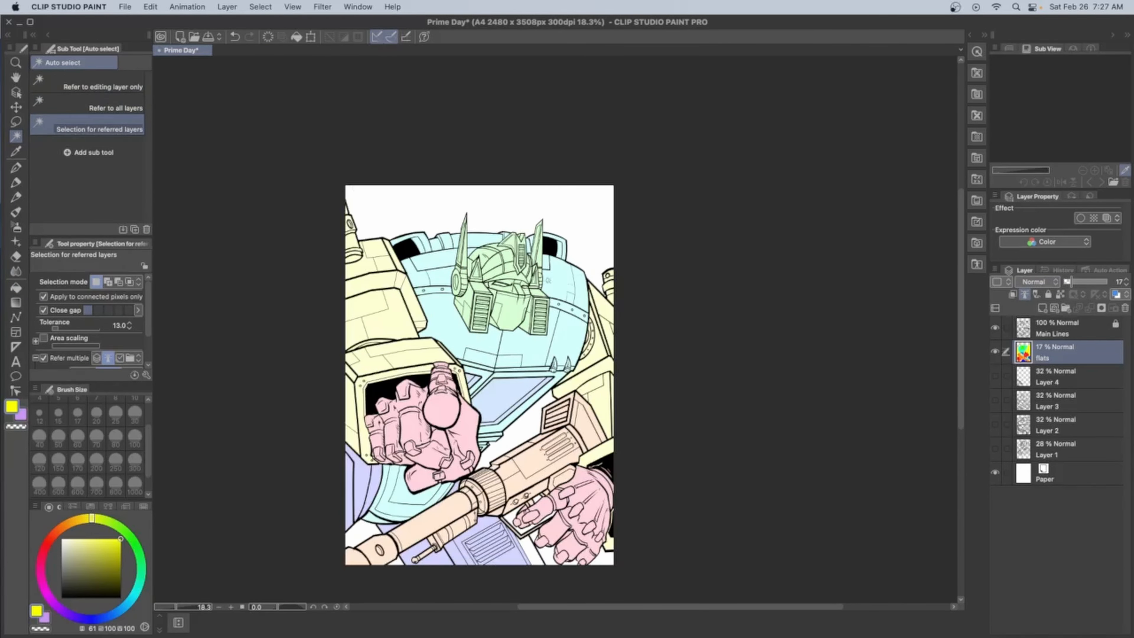
Add a new layer above flats and try auto-selecting the head from its flat colour
{"action": "scroll", "coordinate": [544, 279], "scroll_direction": "up", "scroll_amount": 2}
{"action": "left_click", "coordinate": [1043, 308]}
{"action": "left_click", "coordinate": [539, 362]}
{"action": "key", "text": "super+z"}
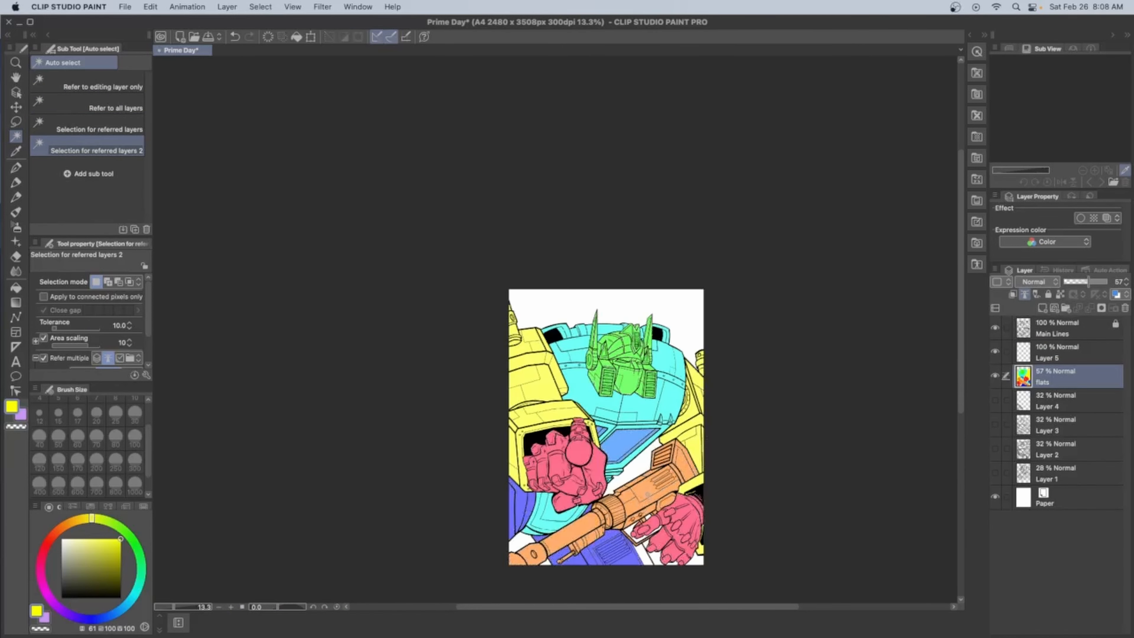
{"action": "scroll", "coordinate": [615, 425], "scroll_direction": "up", "scroll_amount": 4}
{"action": "left_click", "coordinate": [1075, 352]}
{"action": "left_click", "coordinate": [629, 268]}
{"action": "key", "text": "super+z"}
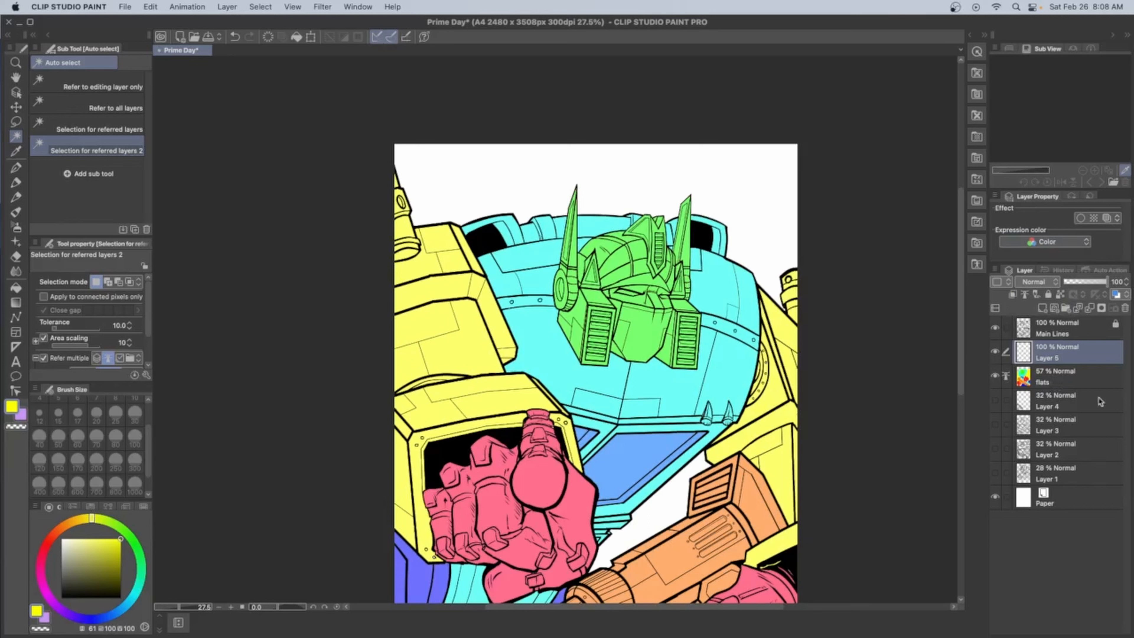
Try to select the head with auto selection limited to connected pixels and the flats layer at 12% opacity
{"action": "left_click", "coordinate": [1089, 379]}
{"action": "left_click_drag", "start_coordinate": [1088, 282], "coordinate": [1068, 282]}
{"action": "left_click", "coordinate": [44, 296]}
{"action": "left_click", "coordinate": [1073, 345]}
{"action": "left_click", "coordinate": [642, 335]}
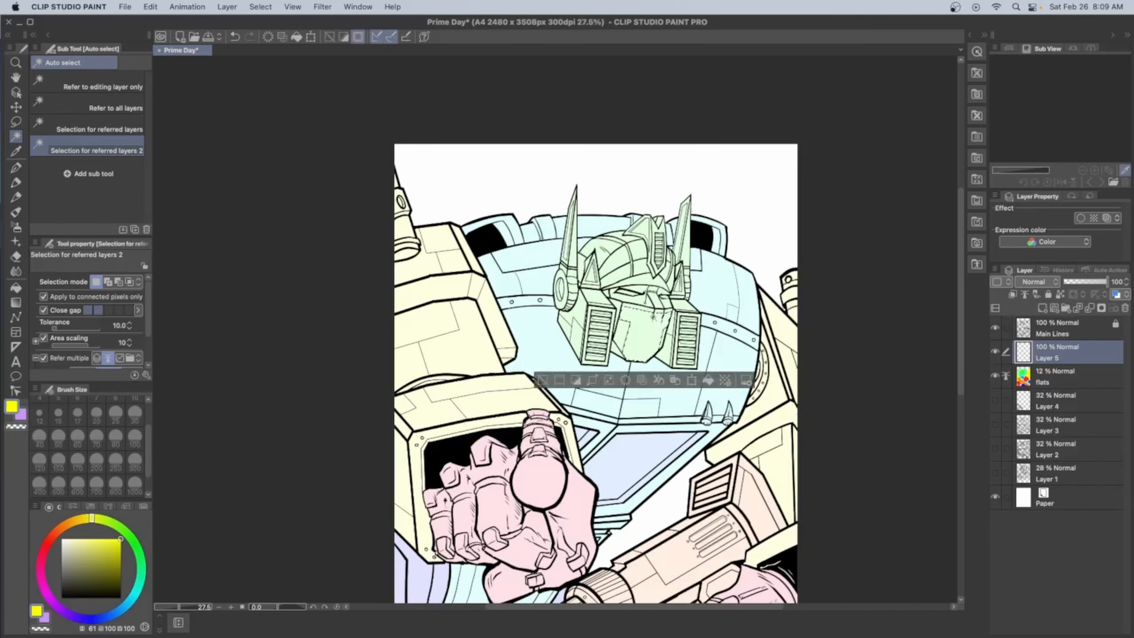
{"action": "key", "text": "super+d"}
Dim the flats layer to 5% and auto-select the entire head colour on Layer 5, including unconnected pixels
{"action": "left_click", "coordinate": [45, 297]}
{"action": "left_click_drag", "start_coordinate": [148, 325], "coordinate": [149, 353]}
{"action": "scroll", "coordinate": [652, 316], "scroll_direction": "up", "scroll_amount": 3}
{"action": "left_click", "coordinate": [1072, 385]}
{"action": "left_click", "coordinate": [1066, 281]}
{"action": "left_click", "coordinate": [1071, 352]}
{"action": "left_click", "coordinate": [640, 348]}
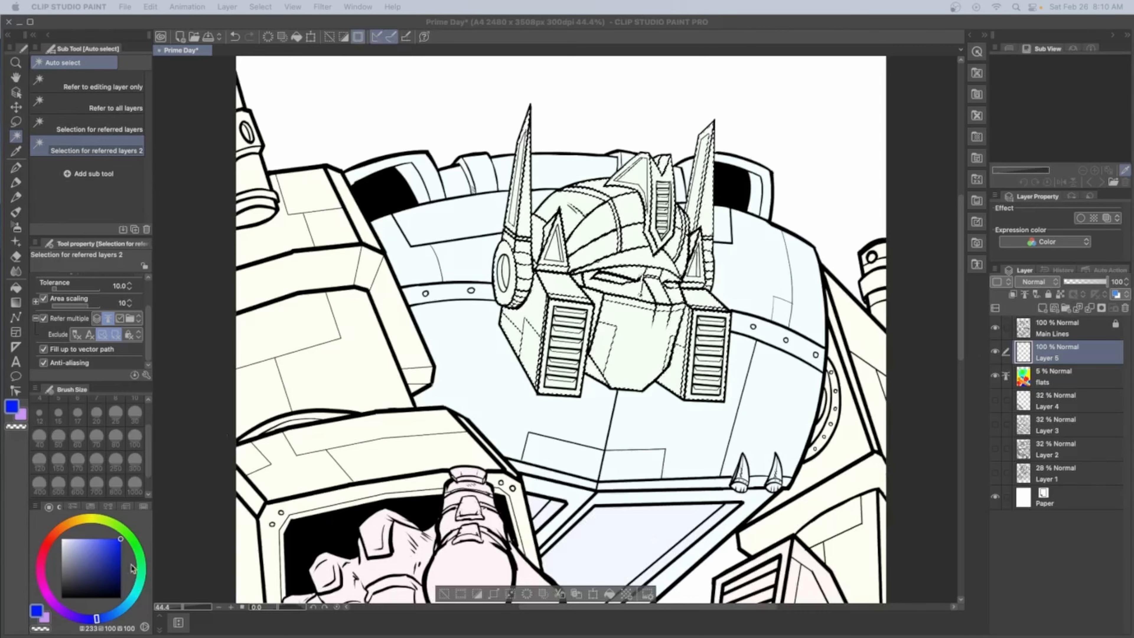
Fill the helmet parts within the head selection with bright blue (RGB 0, 74, 255)
{"action": "left_click_drag", "start_coordinate": [96, 618], "coordinate": [107, 617]}
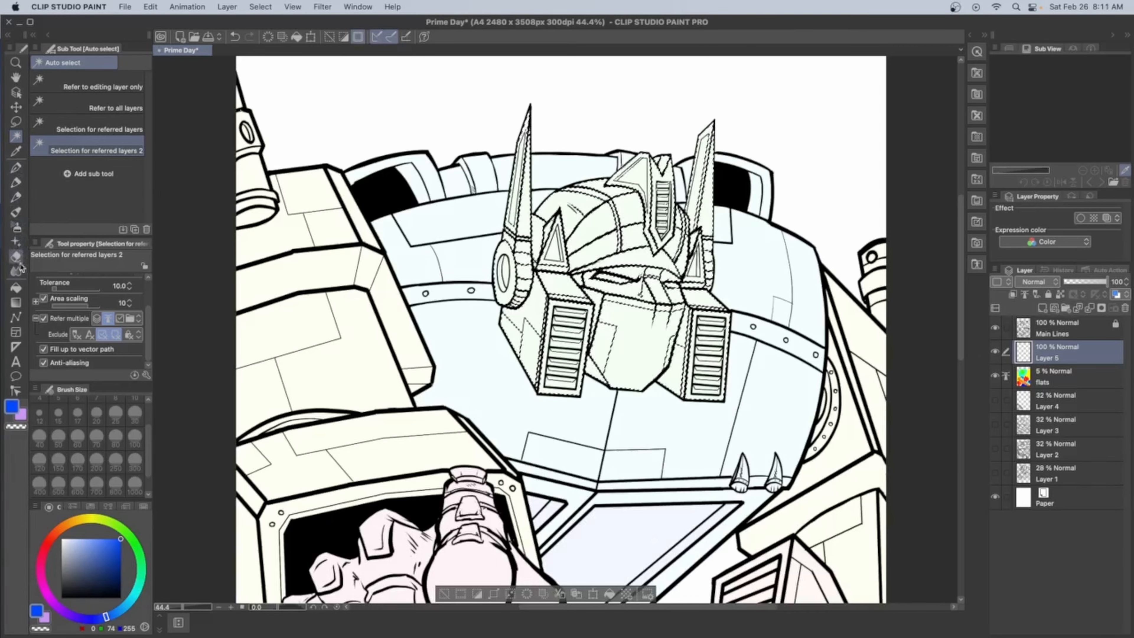
{"action": "left_click", "coordinate": [15, 287]}
{"action": "left_click", "coordinate": [633, 191]}
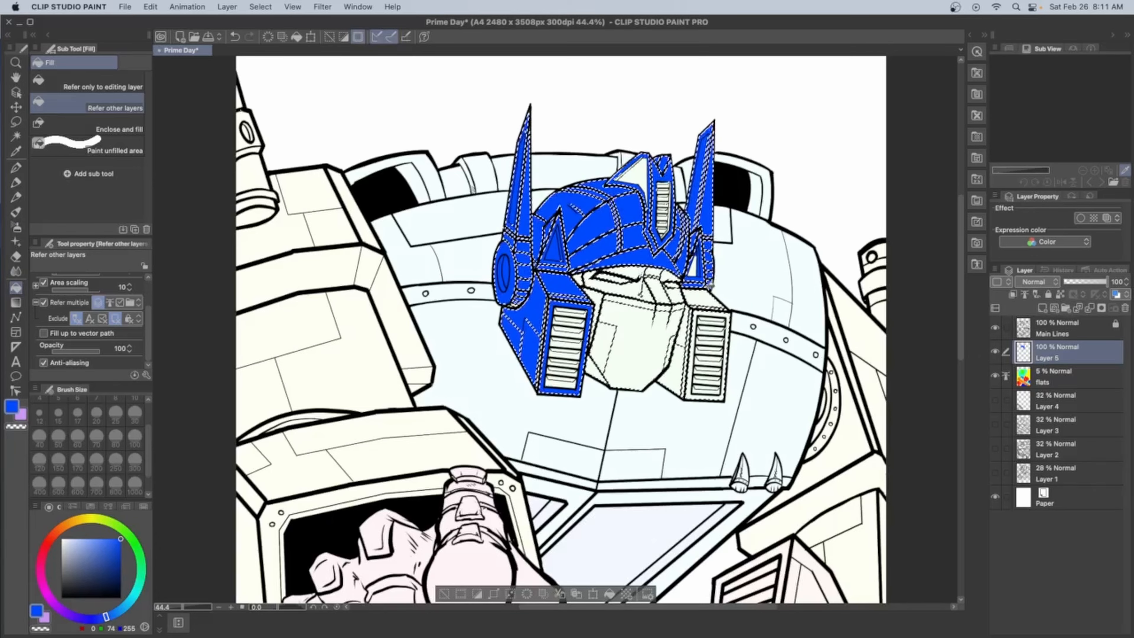
Fill the cheek vents, crest vent, crest side panel and helmet triangles with mid grey (RGB 173, 173, 173)
{"action": "scroll", "coordinate": [595, 346], "scroll_direction": "up", "scroll_amount": 2}
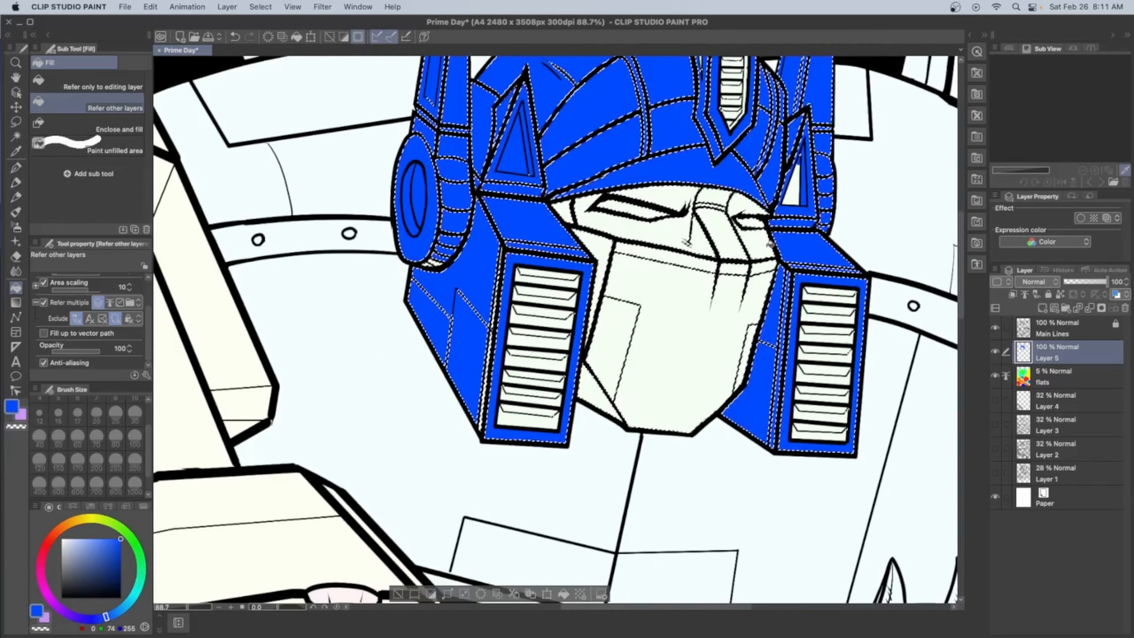
{"action": "mouse_move", "coordinate": [594, 345]}
{"action": "left_mouse_down"}
{"action": "mouse_move", "coordinate": [465, 413]}
{"action": "mouse_move", "coordinate": [405, 486]}
{"action": "left_mouse_up"}
{"action": "left_click", "coordinate": [61, 557]}
{"action": "left_click", "coordinate": [423, 402]}
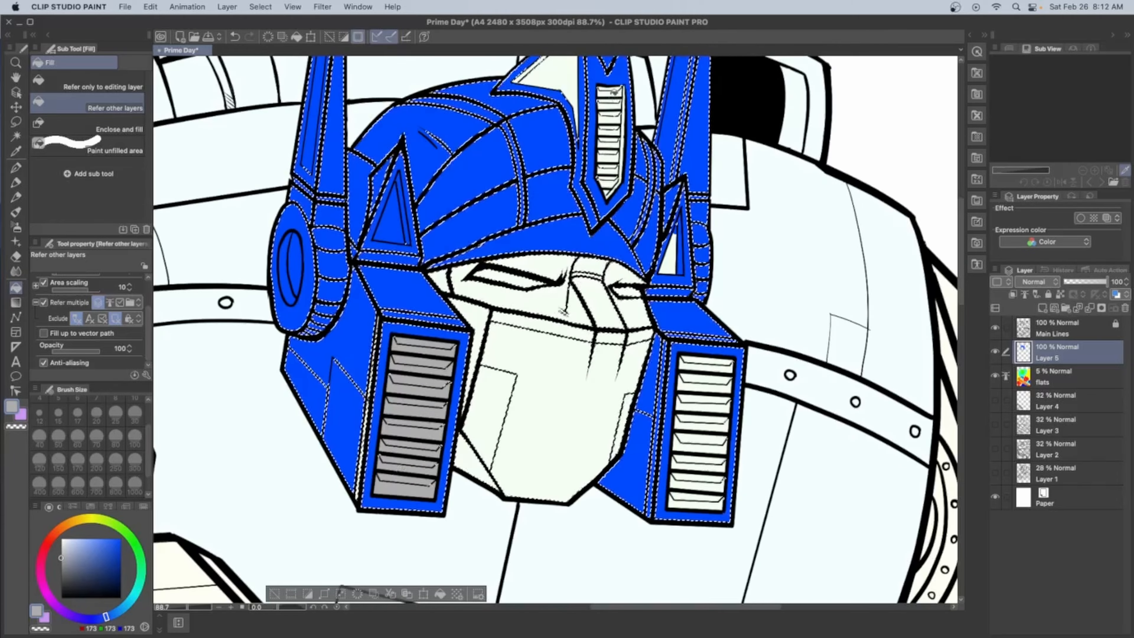
{"action": "left_click_drag", "start_coordinate": [609, 93], "coordinate": [606, 188]}
{"action": "left_click", "coordinate": [558, 76]}
{"action": "left_click", "coordinate": [393, 225]}
{"action": "left_click", "coordinate": [669, 264]}
{"action": "left_click_drag", "start_coordinate": [706, 364], "coordinate": [691, 493]}
Fill the face and mouthplate with light grey (RGB 224, 224, 224)
{"action": "left_click", "coordinate": [554, 486]}
{"action": "mouse_move", "coordinate": [562, 398]}
{"action": "left_mouse_down"}
{"action": "mouse_move", "coordinate": [554, 482]}
{"action": "mouse_move", "coordinate": [576, 388]}
{"action": "mouse_move", "coordinate": [466, 539]}
{"action": "left_mouse_up"}
{"action": "key", "text": "super+z"}
{"action": "left_click", "coordinate": [61, 546]}
Fill both eyes with bright cyan
{"action": "left_click", "coordinate": [134, 595]}
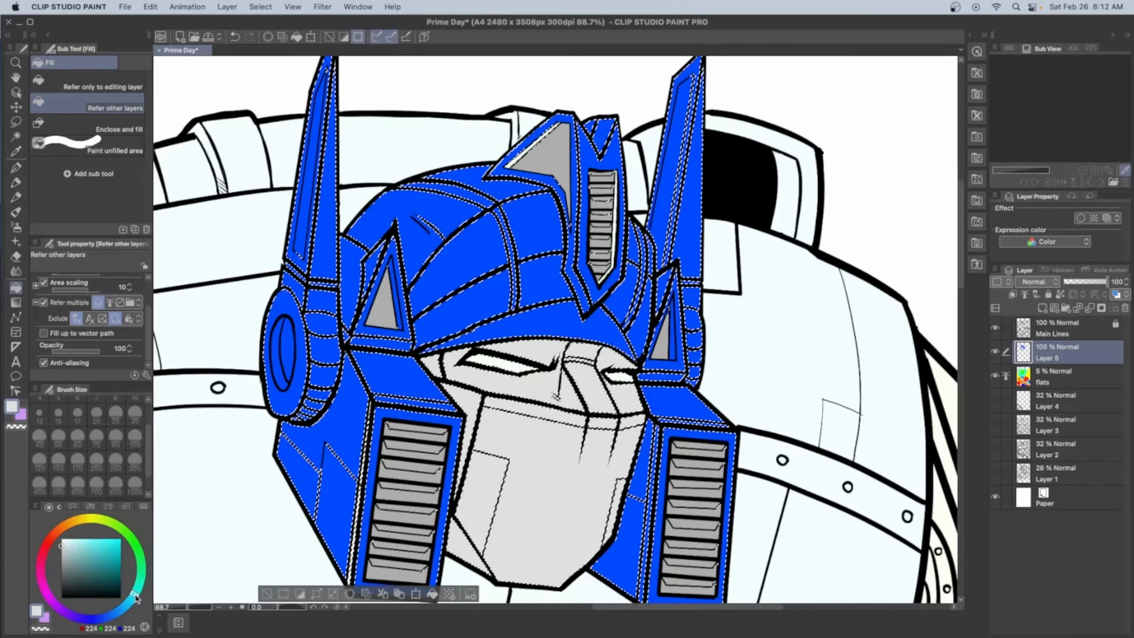
{"action": "left_click", "coordinate": [120, 541]}
{"action": "left_click", "coordinate": [505, 364]}
{"action": "left_click", "coordinate": [618, 377]}
Touch up the helmet edge beside the cheek vent with the helmet blue and fill the ear disc's centre with mid grey
{"action": "left_click", "coordinate": [105, 617]}
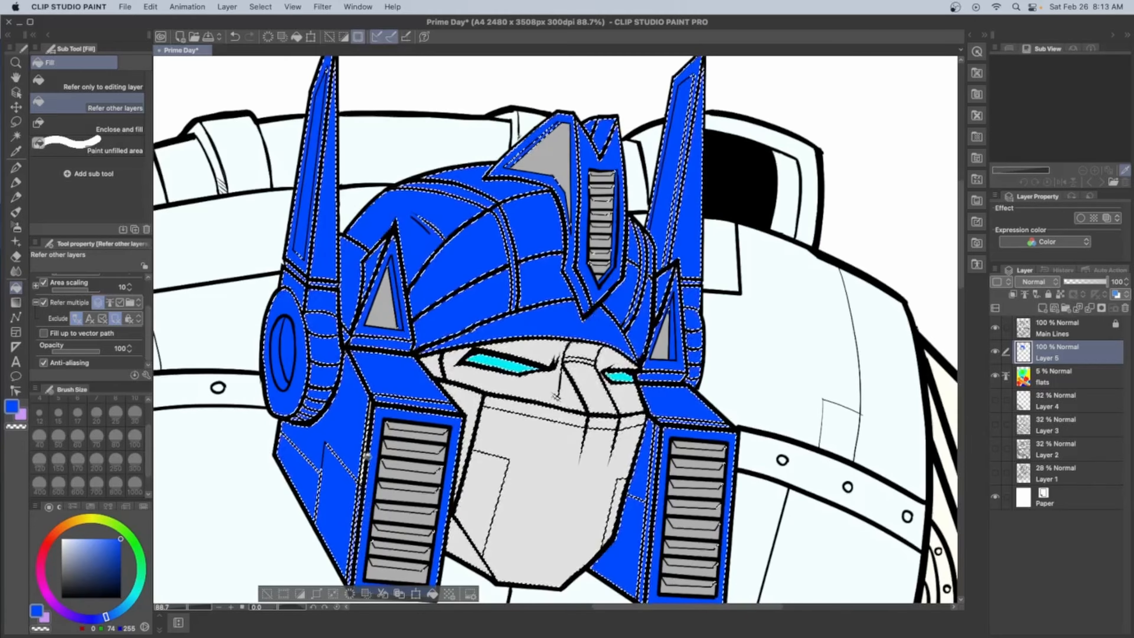
{"action": "left_click", "coordinate": [367, 455]}
{"action": "mouse_move", "coordinate": [743, 415]}
{"action": "left_mouse_down"}
{"action": "mouse_move", "coordinate": [730, 363]}
{"action": "mouse_move", "coordinate": [807, 407]}
{"action": "left_mouse_up"}
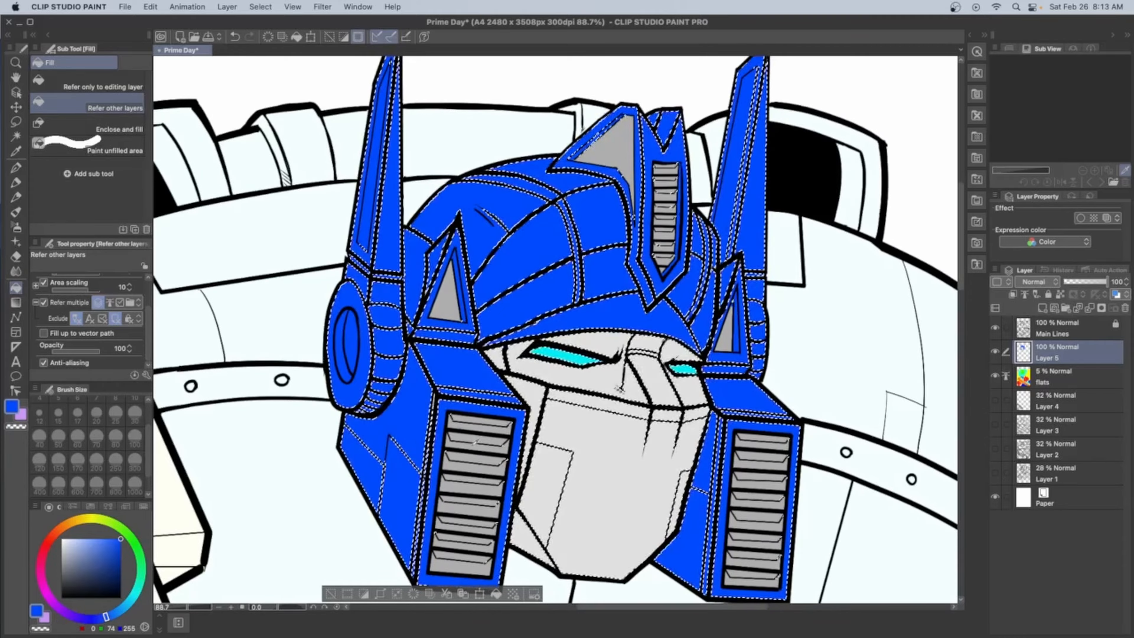
{"action": "left_click", "coordinate": [474, 444], "text": "alt"}
{"action": "left_click", "coordinate": [352, 341]}
{"action": "left_click_drag", "start_coordinate": [518, 362], "coordinate": [618, 378]}
{"action": "left_click", "coordinate": [619, 378], "text": "alt"}
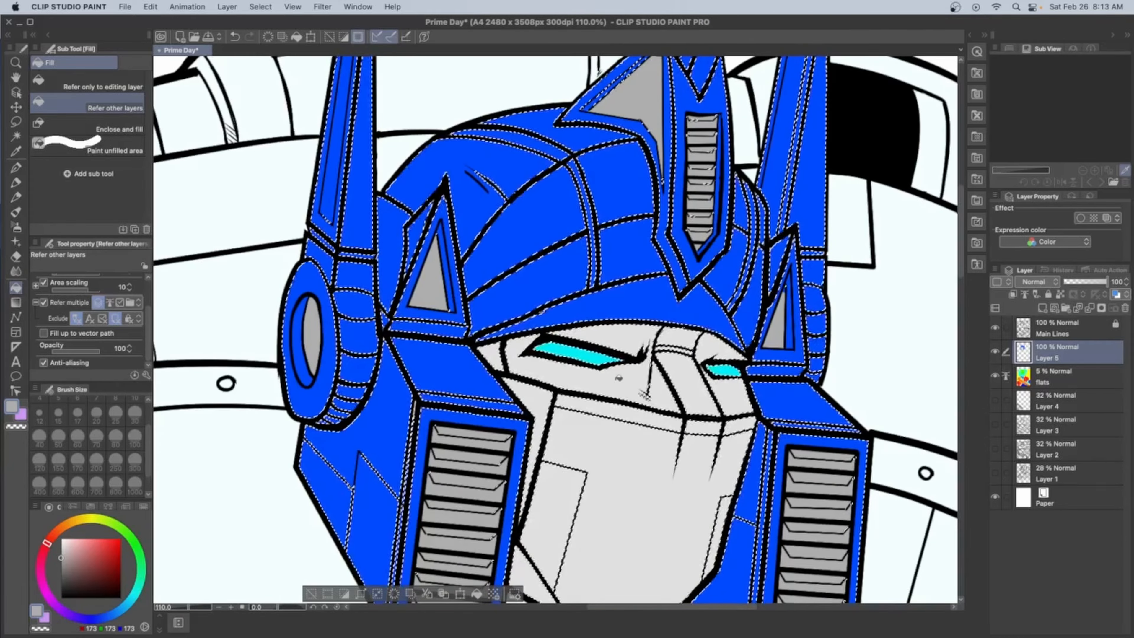
Fill the upper faces of the slats in both cheek vents with light grey (RGB 224, 224, 224)
{"action": "left_click", "coordinate": [474, 434]}
{"action": "left_click", "coordinate": [469, 457]}
{"action": "left_click", "coordinate": [467, 481]}
{"action": "left_click", "coordinate": [462, 508]}
{"action": "left_click", "coordinate": [459, 534]}
{"action": "left_click", "coordinate": [821, 458]}
{"action": "left_click_drag", "start_coordinate": [826, 587], "coordinate": [824, 459]}
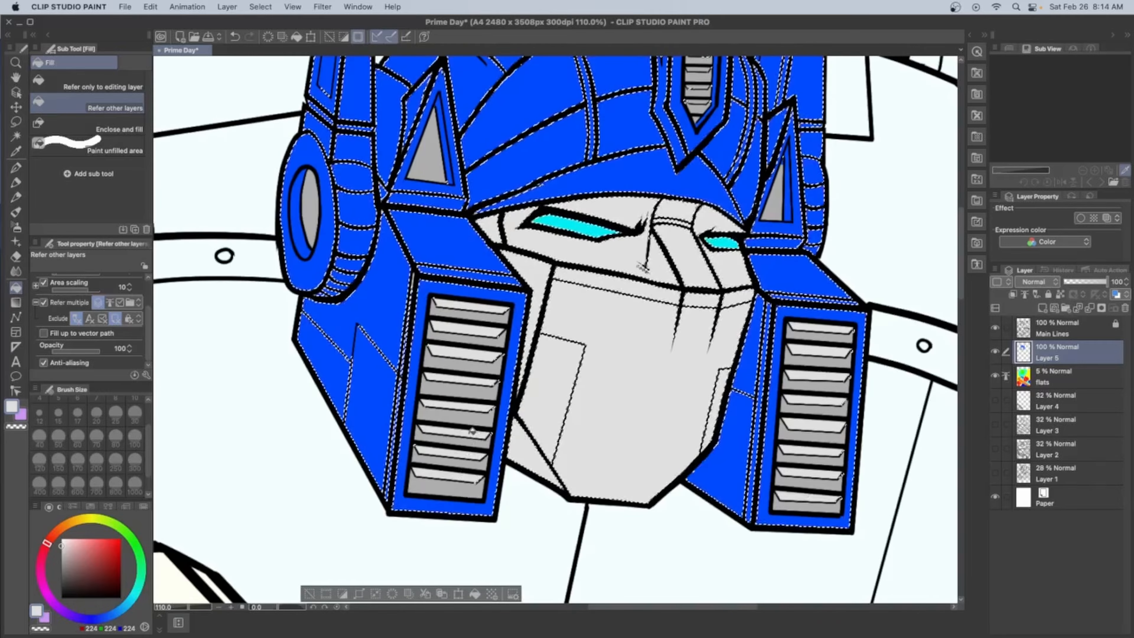
Add a layer above the head colours, naming the colour layer "Head Base Color" and the new one "Head Shadow"
{"action": "left_click_drag", "start_coordinate": [701, 102], "coordinate": [428, 353]}
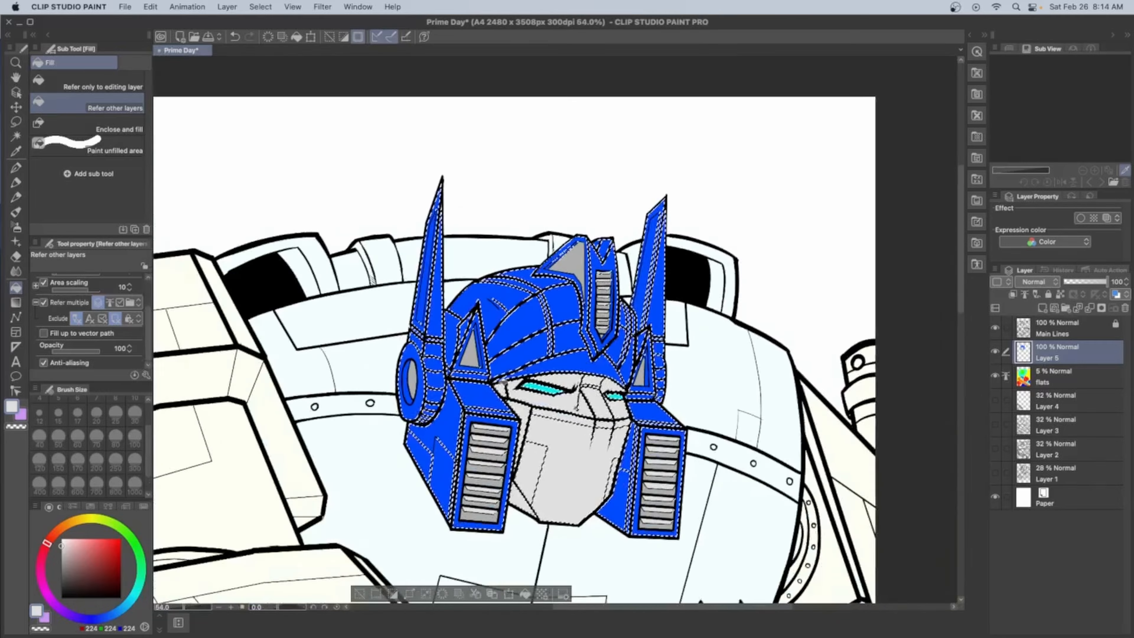
{"action": "left_click_drag", "start_coordinate": [509, 385], "coordinate": [602, 385]}
{"action": "left_click", "coordinate": [1042, 309]}
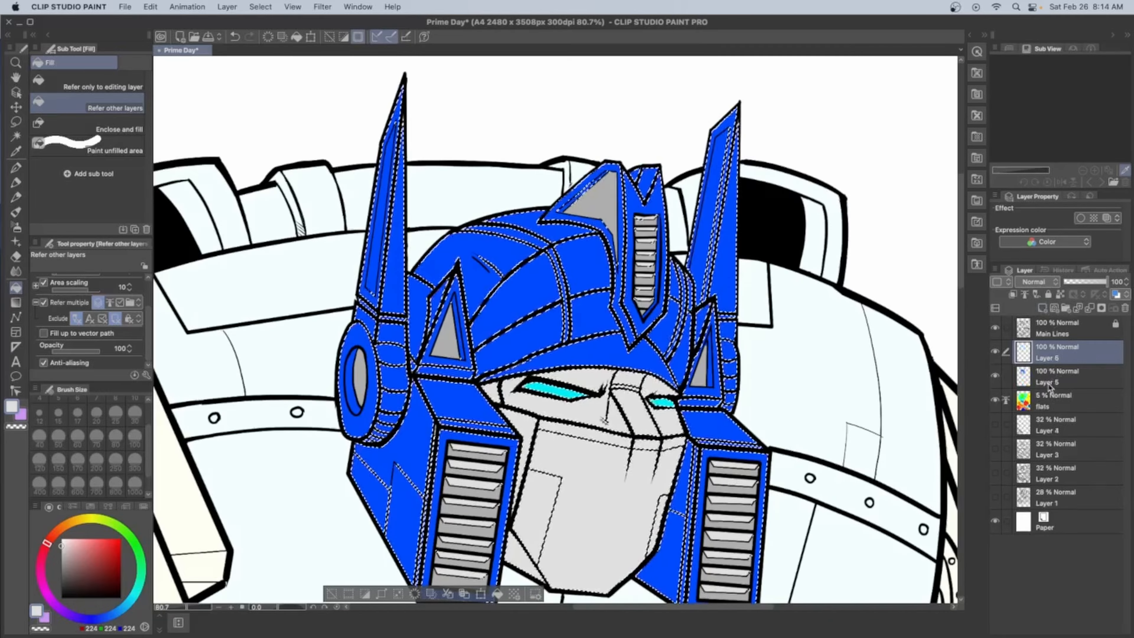
{"action": "double_click", "coordinate": [1048, 383]}
{"action": "type", "text": "Head Base Color"}
{"action": "double_click", "coordinate": [1054, 358]}
{"action": "type", "text": "Head S"}
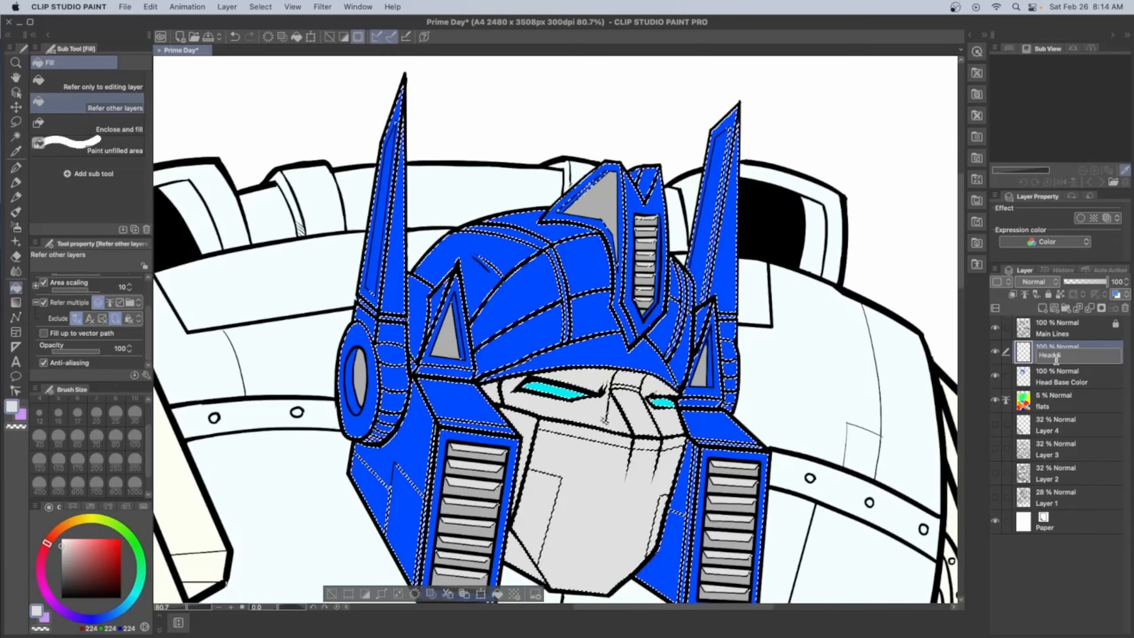
{"action": "type", "text": "hadow"}
{"action": "key", "text": "Return"}
Set the Head Shadow layer to Multiply at reduced opacity and choose a saturated violet for shading
{"action": "left_click", "coordinate": [1036, 281]}
{"action": "left_click", "coordinate": [1034, 304]}
{"action": "left_click", "coordinate": [57, 606]}
{"action": "left_click", "coordinate": [120, 539]}
{"action": "left_click", "coordinate": [1078, 282]}
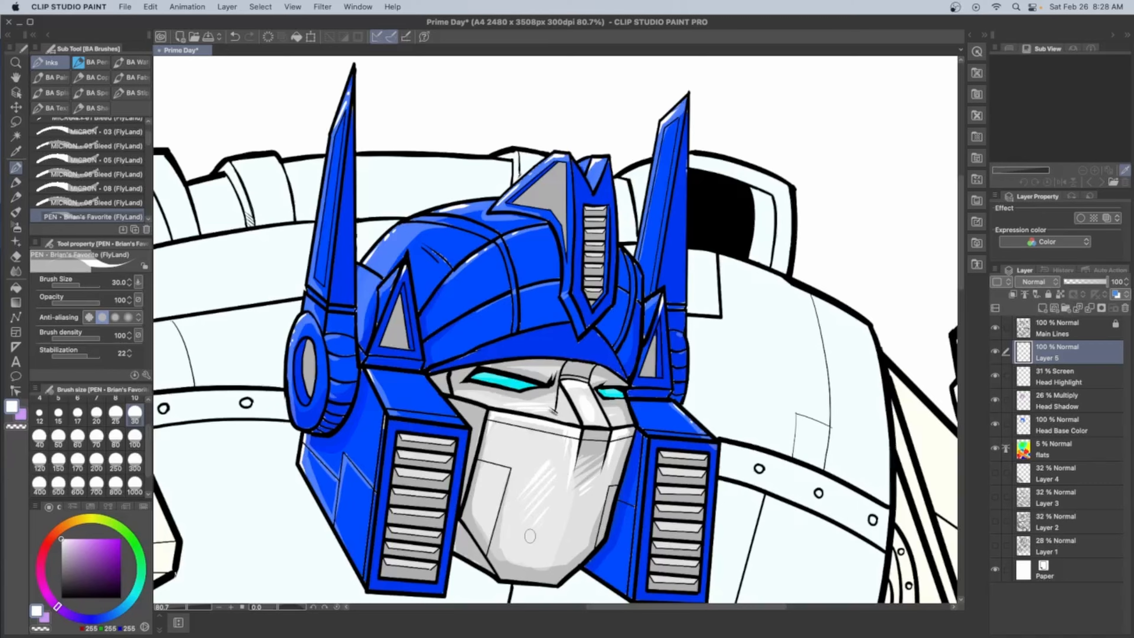
Choose light blue (RGB 136, 187, 255) and add a new layer above Layer 5 with Screen blending
{"action": "scroll", "coordinate": [530, 535], "scroll_direction": "up", "scroll_amount": 3}
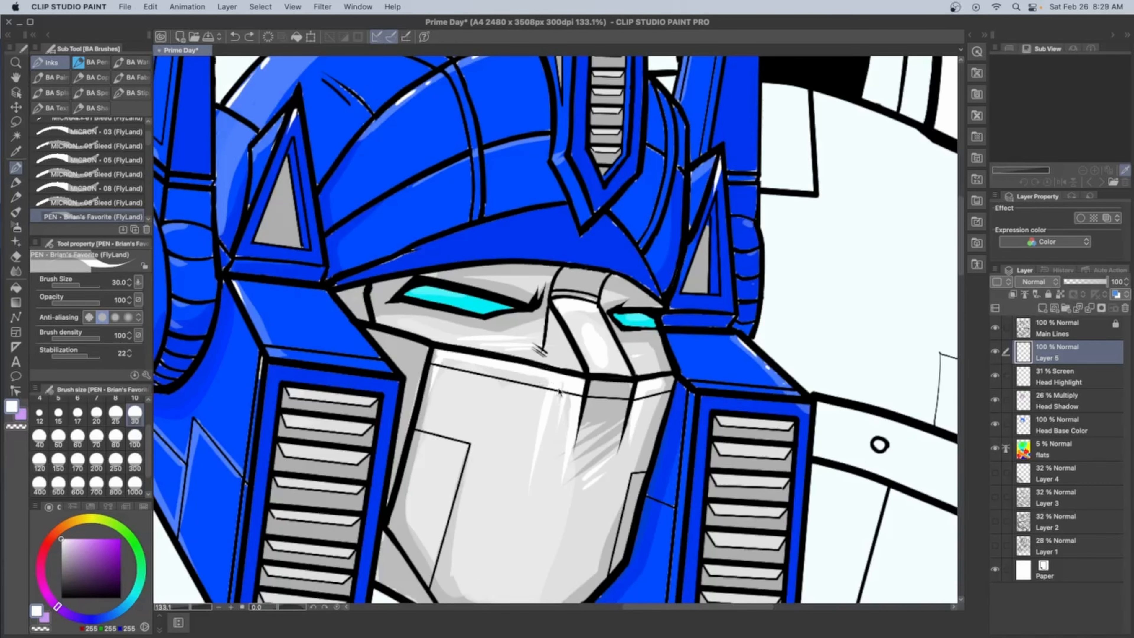
{"action": "scroll", "coordinate": [544, 400], "scroll_direction": "down", "scroll_amount": 5}
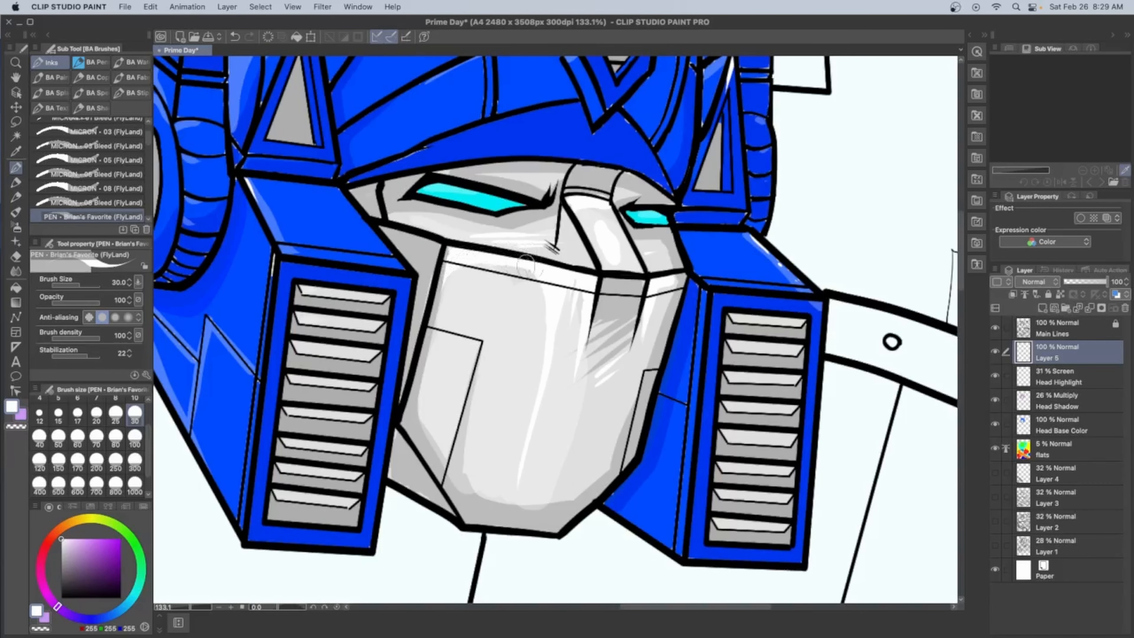
{"action": "left_click", "coordinate": [112, 615]}
{"action": "left_click", "coordinate": [89, 539]}
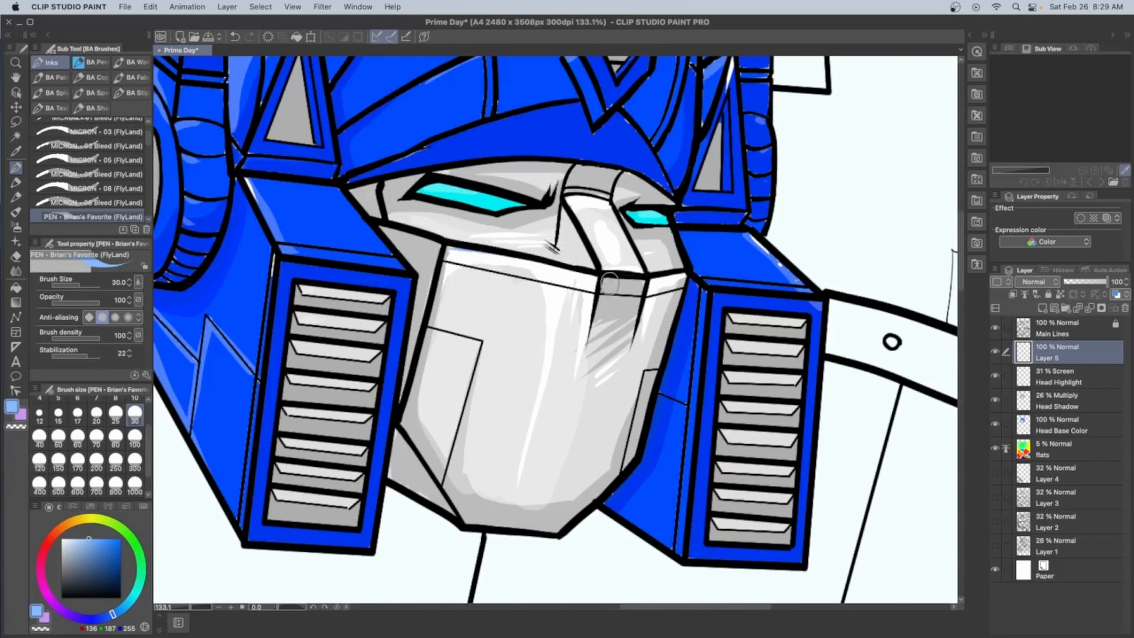
{"action": "left_click", "coordinate": [1042, 308]}
{"action": "left_click", "coordinate": [1036, 282]}
{"action": "left_click", "coordinate": [1032, 377]}
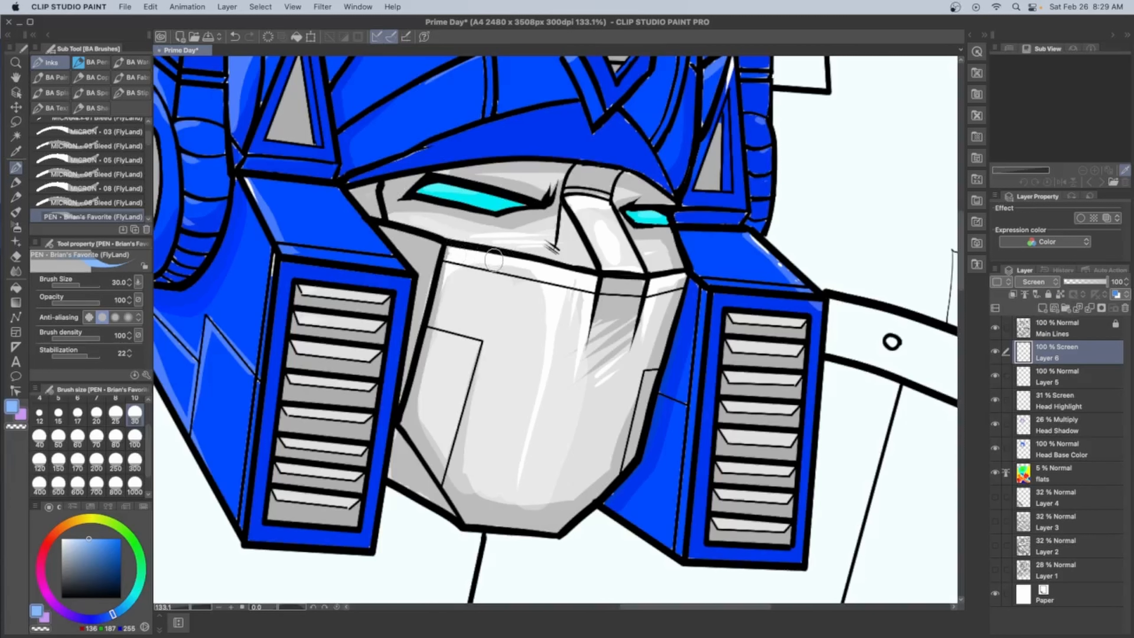
Try a saturated blue stroke over the shadow below the nose on the mouthplate
{"action": "left_click", "coordinate": [120, 539]}
{"action": "left_click_drag", "start_coordinate": [612, 318], "coordinate": [599, 359]}
{"action": "key", "text": "super+z"}
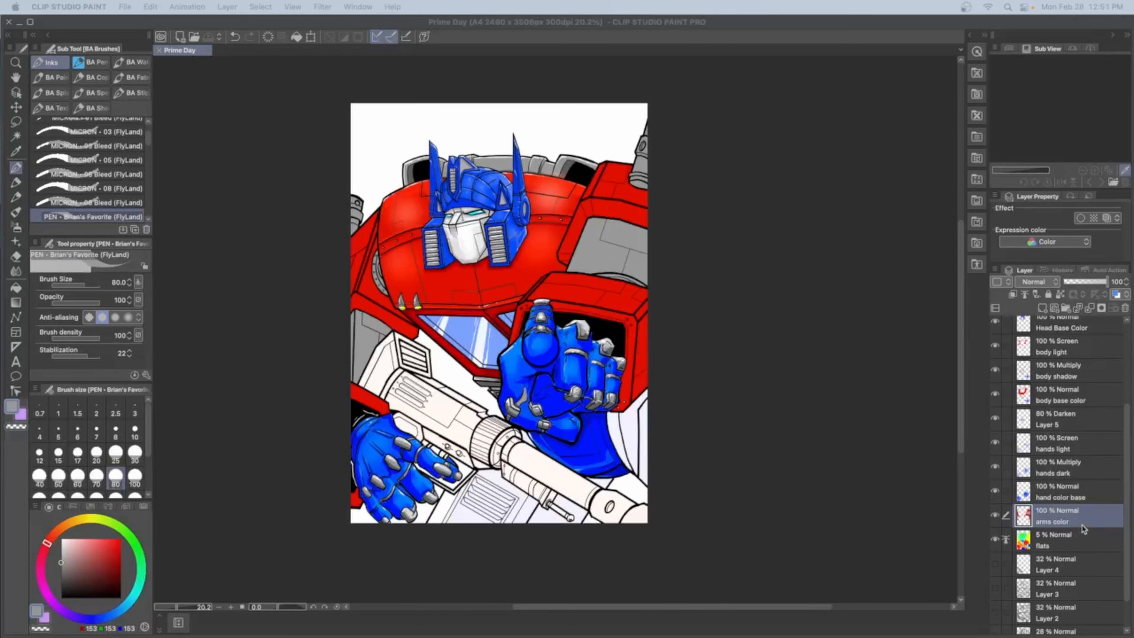
Name the new layer above arms color "arms dark" and set its blending to Multiply
{"action": "double_click", "coordinate": [1047, 522]}
{"action": "type", "text": "arms dark"}
{"action": "key", "text": "Return"}
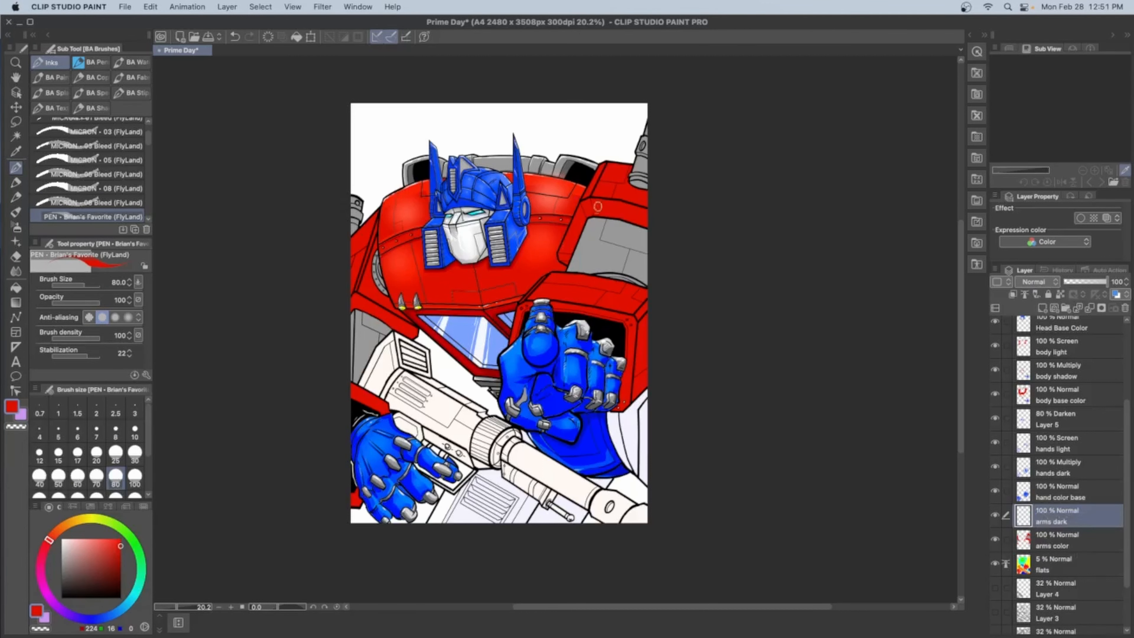
{"action": "scroll", "coordinate": [594, 239], "scroll_direction": "up", "scroll_amount": 6}
{"action": "left_click", "coordinate": [1038, 281]}
{"action": "left_click", "coordinate": [1029, 318]}
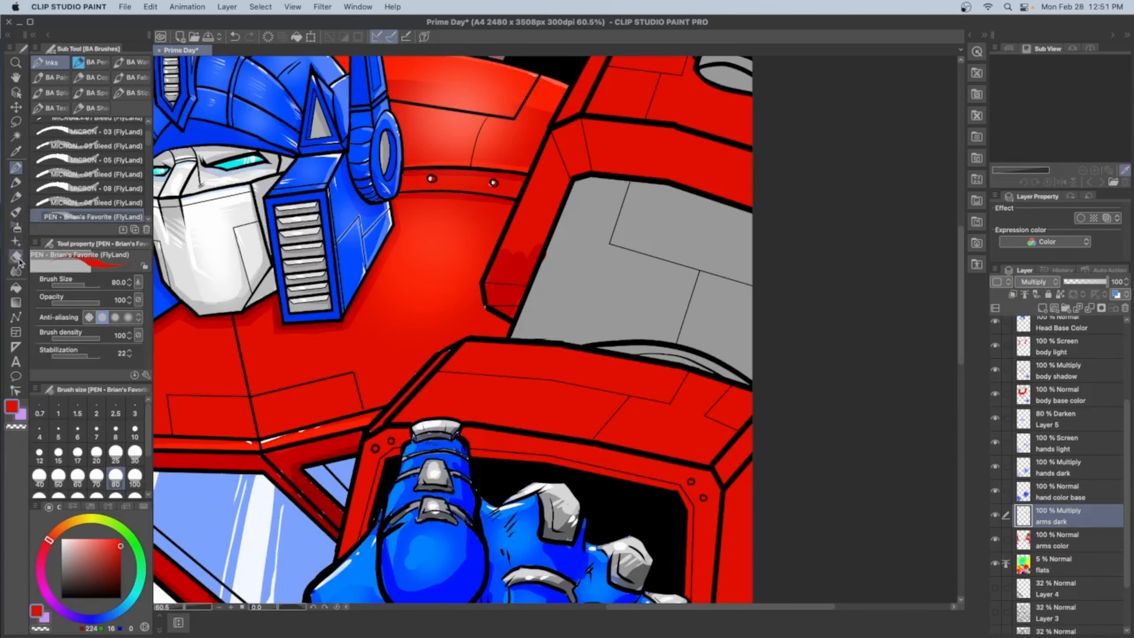
Shade the side planes of the arms and the shoulder edge with red (RGB 224, 16, 0) on the arms dark layer
{"action": "key", "text": "g"}
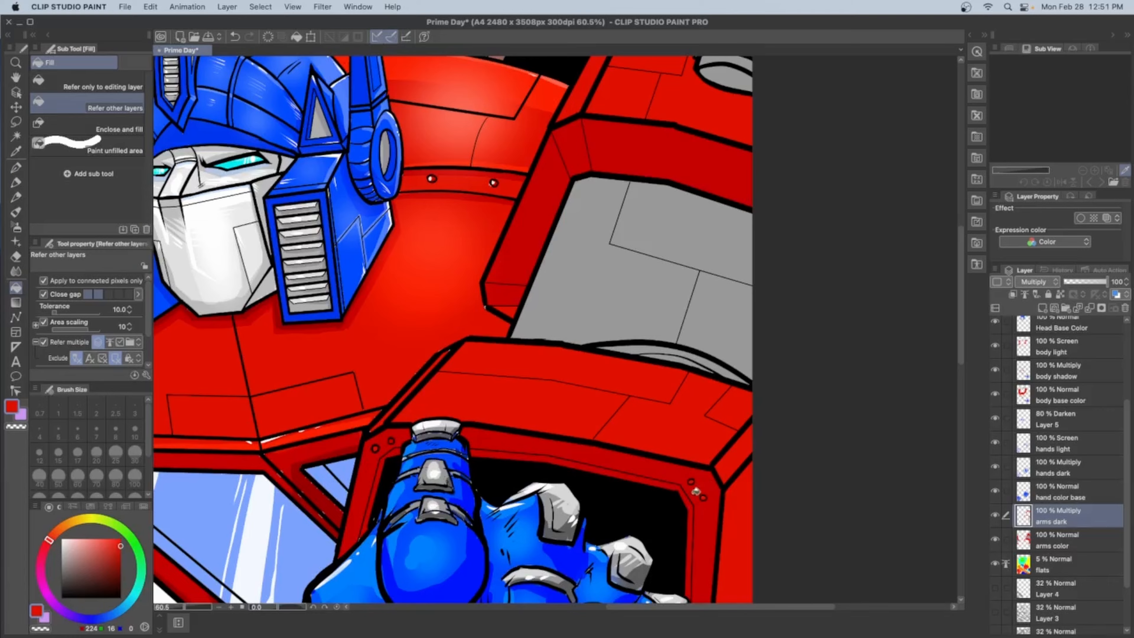
{"action": "left_click_drag", "start_coordinate": [357, 424], "coordinate": [873, 438]}
{"action": "mouse_move", "coordinate": [669, 558]}
{"action": "left_mouse_down"}
{"action": "mouse_move", "coordinate": [705, 90]}
{"action": "mouse_move", "coordinate": [487, 567]}
{"action": "left_mouse_up"}
{"action": "left_click", "coordinate": [286, 329]}
{"action": "left_click", "coordinate": [365, 445]}
{"action": "mouse_move", "coordinate": [878, 440]}
{"action": "left_mouse_down"}
{"action": "mouse_move", "coordinate": [764, 441]}
{"action": "mouse_move", "coordinate": [490, 548]}
{"action": "left_mouse_up"}
{"action": "key", "text": "p"}
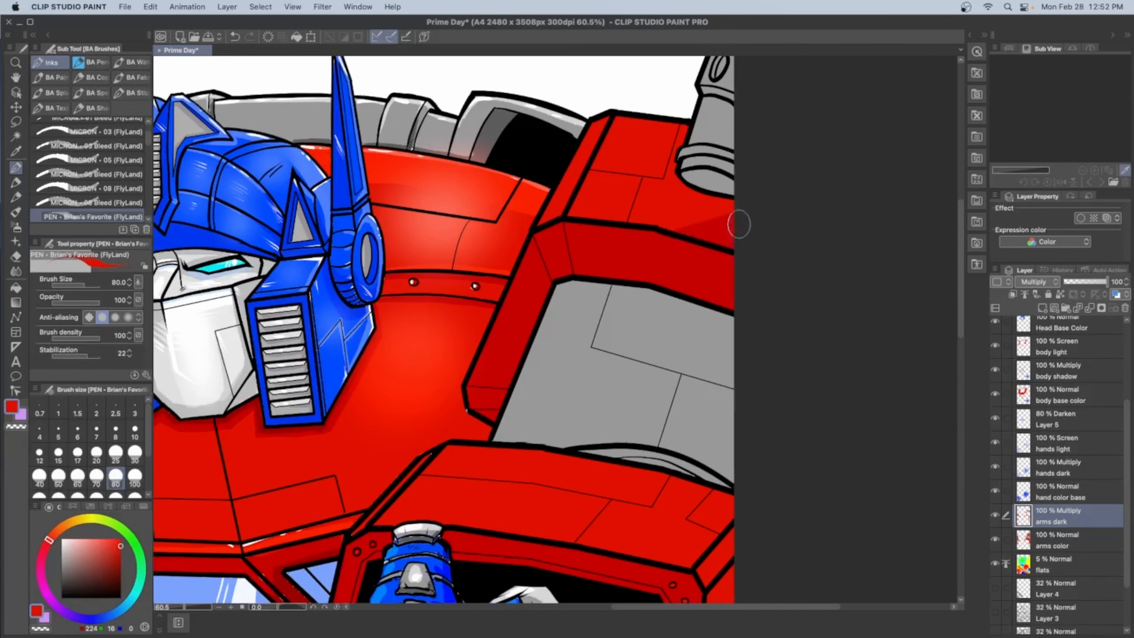
{"action": "scroll", "coordinate": [739, 224], "scroll_direction": "down", "scroll_amount": 10}
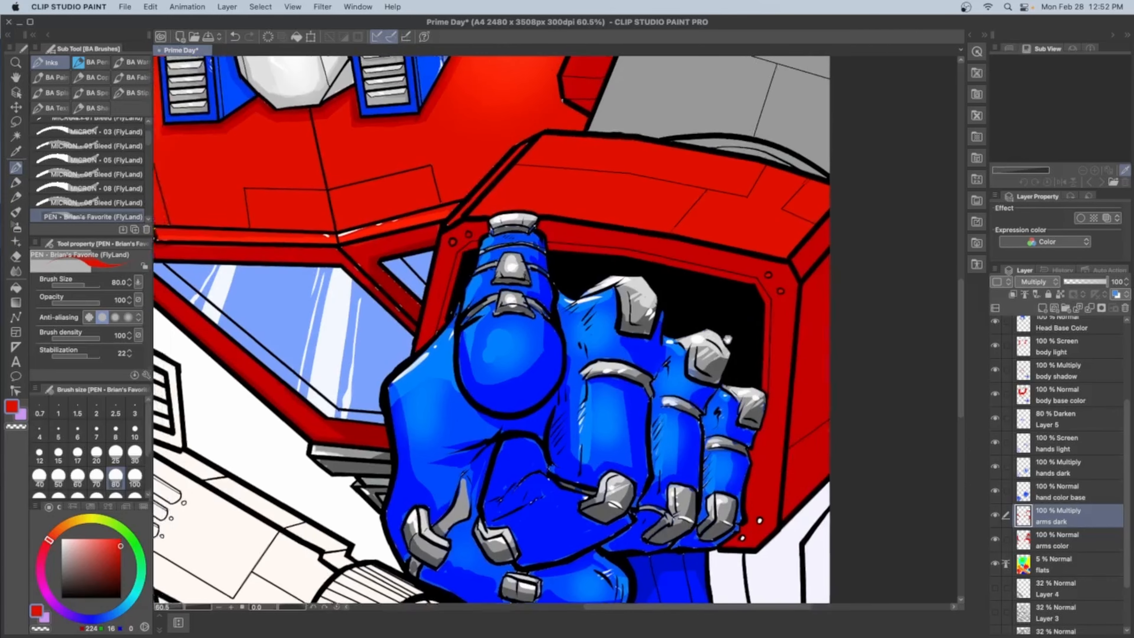
{"action": "left_click_drag", "start_coordinate": [728, 340], "coordinate": [1048, 425]}
Add a layer above arms dark, name it "arms light" and set its blending to Screen
{"action": "left_click", "coordinate": [1042, 307]}
{"action": "double_click", "coordinate": [1048, 521]}
{"action": "type", "text": "arms light"}
{"action": "key", "text": "Return"}
{"action": "left_click", "coordinate": [1036, 281]}
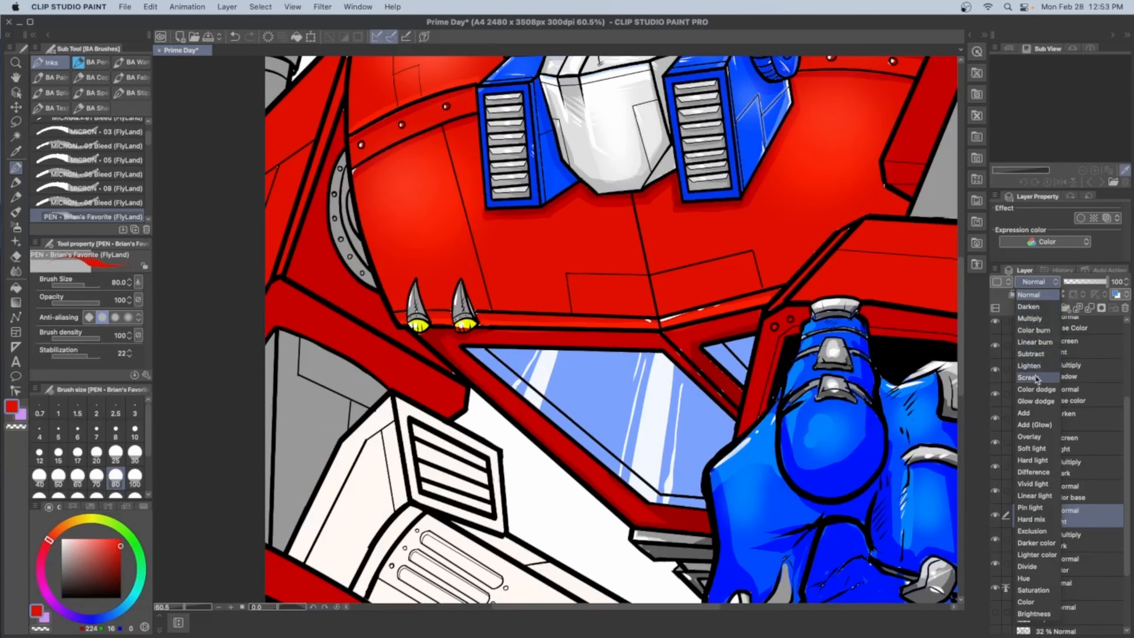
{"action": "left_click", "coordinate": [1035, 379]}
Paint red highlights over the upper planes of both shoulders and the raised forearm on the arms light layer
{"action": "left_click_drag", "start_coordinate": [335, 65], "coordinate": [442, 132]}
{"action": "left_click_drag", "start_coordinate": [715, 482], "coordinate": [285, 598]}
{"action": "mouse_move", "coordinate": [660, 160]}
{"action": "left_mouse_down"}
{"action": "mouse_move", "coordinate": [626, 235]}
{"action": "mouse_move", "coordinate": [664, 173]}
{"action": "left_mouse_up"}
{"action": "mouse_move", "coordinate": [522, 474]}
{"action": "left_mouse_down"}
{"action": "mouse_move", "coordinate": [578, 316]}
{"action": "mouse_move", "coordinate": [685, 328]}
{"action": "mouse_move", "coordinate": [576, 332]}
{"action": "mouse_move", "coordinate": [791, 387]}
{"action": "mouse_move", "coordinate": [762, 411]}
{"action": "mouse_move", "coordinate": [569, 393]}
{"action": "mouse_move", "coordinate": [676, 404]}
{"action": "left_mouse_up"}
{"action": "left_click_drag", "start_coordinate": [348, 326], "coordinate": [731, 320]}
{"action": "left_click_drag", "start_coordinate": [381, 192], "coordinate": [319, 390]}
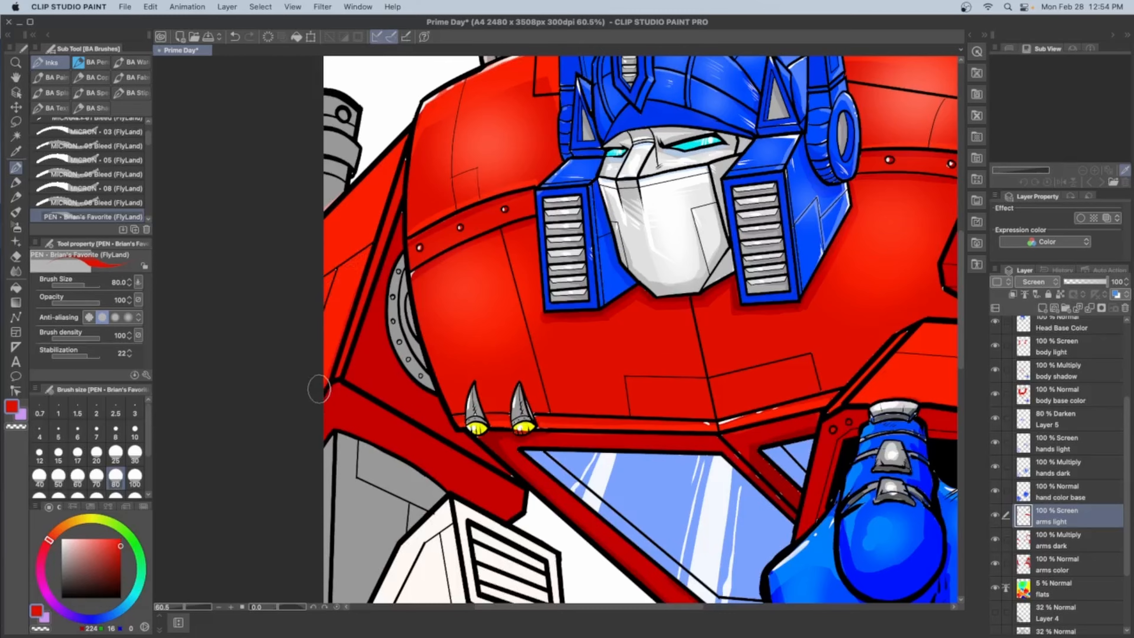
{"action": "mouse_move", "coordinate": [951, 255]}
{"action": "left_mouse_down"}
{"action": "mouse_move", "coordinate": [714, 324]}
{"action": "mouse_move", "coordinate": [462, 429]}
{"action": "left_mouse_up"}
{"action": "mouse_move", "coordinate": [609, 183]}
{"action": "left_mouse_down"}
{"action": "mouse_move", "coordinate": [660, 253]}
{"action": "mouse_move", "coordinate": [578, 259]}
{"action": "mouse_move", "coordinate": [586, 247]}
{"action": "left_mouse_up"}
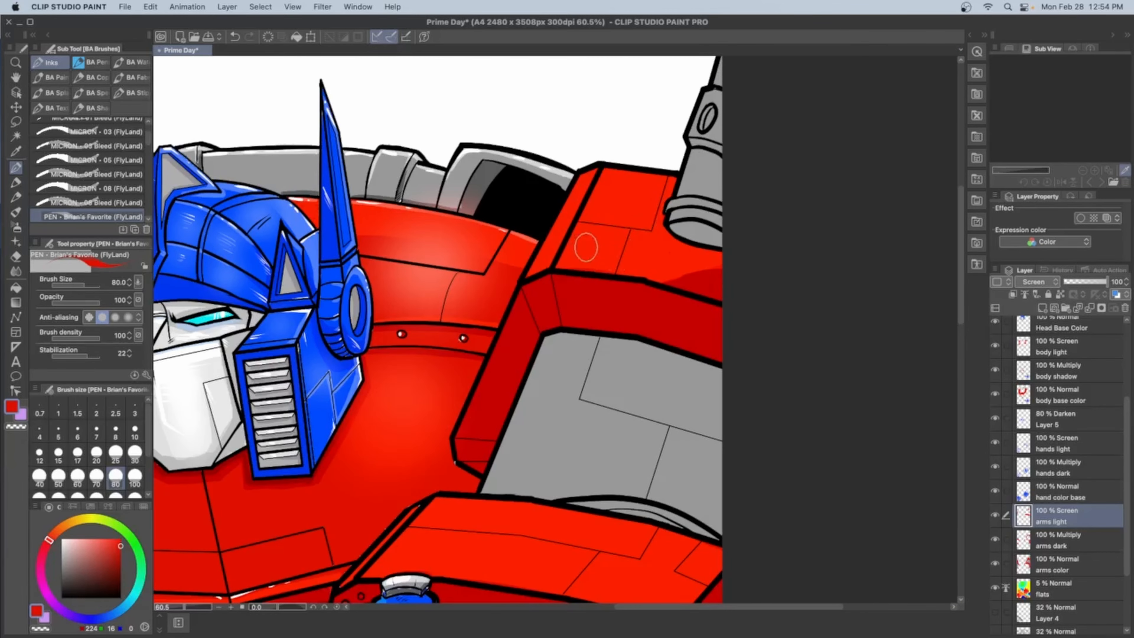
{"action": "left_click_drag", "start_coordinate": [616, 291], "coordinate": [924, 247]}
{"action": "scroll", "coordinate": [363, 216], "scroll_direction": "down", "scroll_amount": 2}
Airbrush soft orange highlights (RGB 255, 164, 55) onto the shoulders and raised forearm on the arms light layer
{"action": "left_click", "coordinate": [95, 539]}
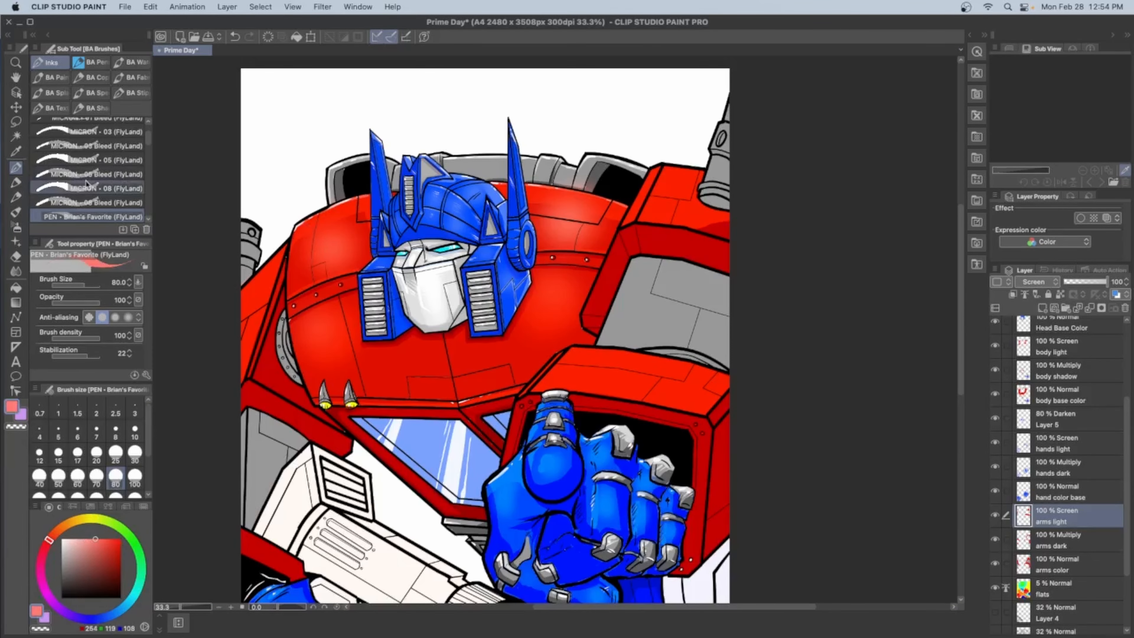
{"action": "left_click", "coordinate": [68, 524]}
{"action": "key", "text": "super+z"}
{"action": "left_click", "coordinate": [16, 226]}
{"action": "mouse_move", "coordinate": [263, 307]}
{"action": "left_mouse_down"}
{"action": "mouse_move", "coordinate": [221, 339]}
{"action": "mouse_move", "coordinate": [245, 333]}
{"action": "left_mouse_up"}
{"action": "mouse_move", "coordinate": [682, 178]}
{"action": "left_mouse_down"}
{"action": "mouse_move", "coordinate": [645, 207]}
{"action": "mouse_move", "coordinate": [647, 192]}
{"action": "left_mouse_up"}
{"action": "left_click_drag", "start_coordinate": [613, 369], "coordinate": [691, 387]}
{"action": "scroll", "coordinate": [443, 462], "scroll_direction": "down", "scroll_amount": 3}
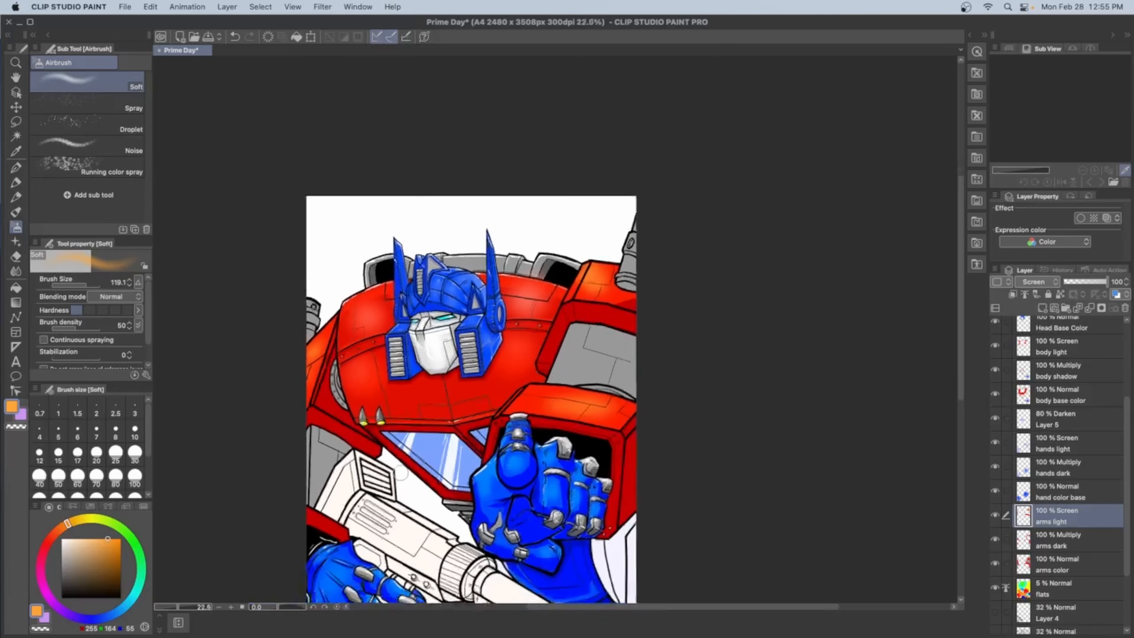
Add a new layer directly above the flats layer and name it "legs"
{"action": "left_click_drag", "start_coordinate": [431, 499], "coordinate": [425, 336]}
{"action": "scroll", "coordinate": [426, 336], "scroll_direction": "up", "scroll_amount": 2}
{"action": "scroll", "coordinate": [427, 337], "scroll_direction": "down", "scroll_amount": 4}
{"action": "scroll", "coordinate": [589, 364], "scroll_direction": "up", "scroll_amount": 3}
{"action": "left_click", "coordinate": [1053, 589]}
{"action": "scroll", "coordinate": [1053, 580], "scroll_direction": "down", "scroll_amount": 3}
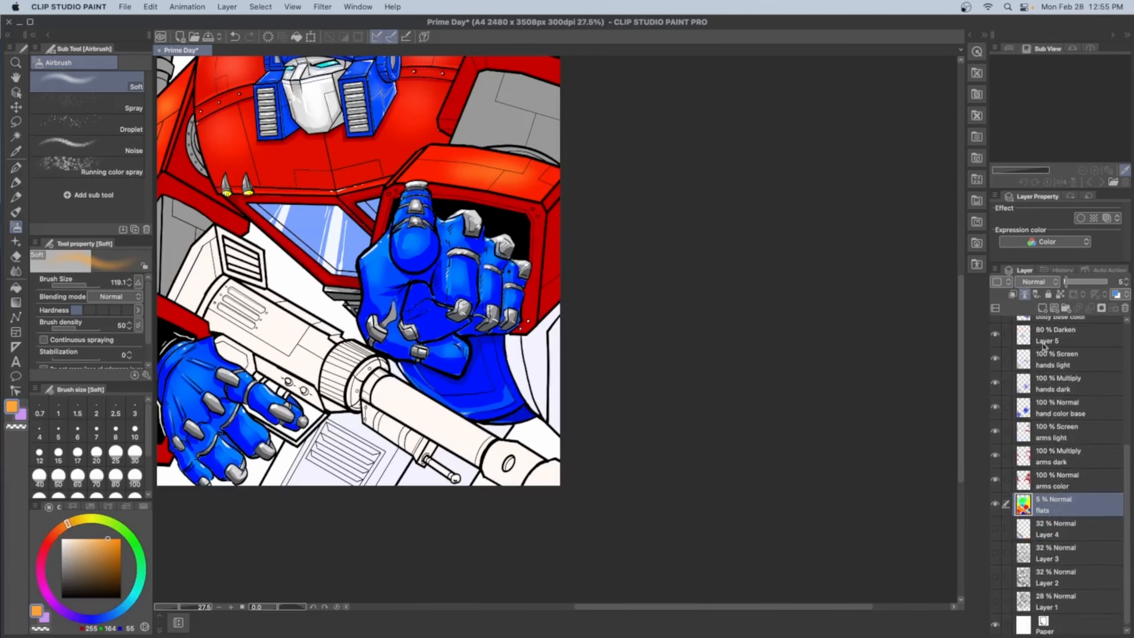
{"action": "left_click", "coordinate": [1042, 308]}
{"action": "double_click", "coordinate": [1044, 511]}
{"action": "type", "text": "le"}
{"action": "type", "text": "w"}
Select the leg areas from the flats and fill them with grey (RGB 153, 153, 153) on the legs layer
{"action": "left_click", "coordinate": [553, 408]}
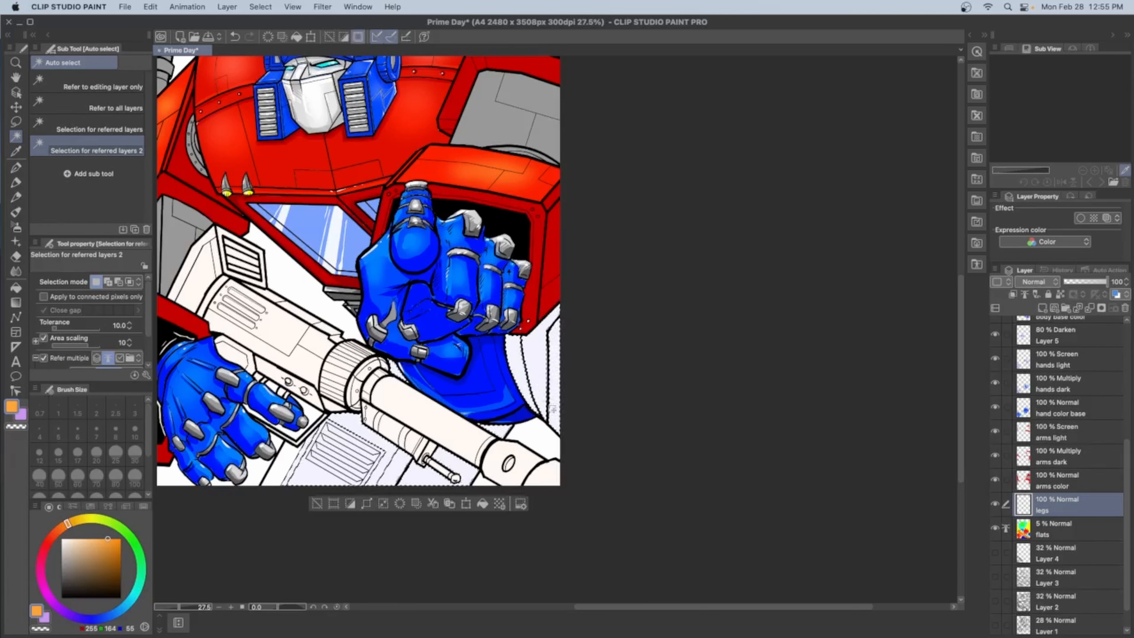
{"action": "key", "text": "p"}
{"action": "left_click", "coordinate": [1071, 480]}
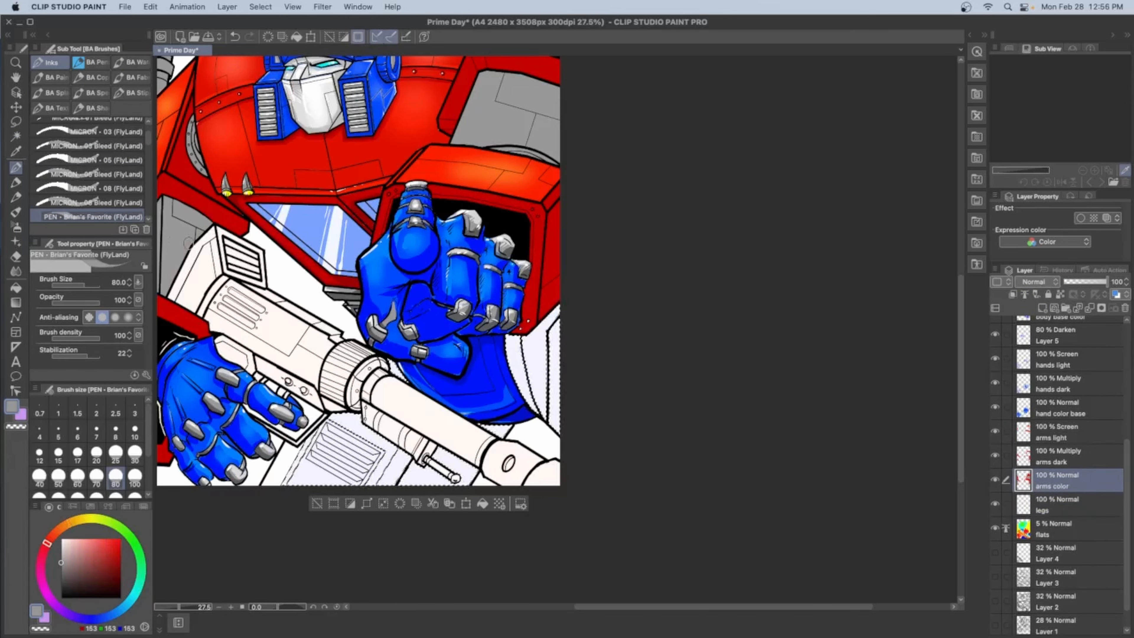
{"action": "left_click", "coordinate": [1048, 508]}
{"action": "key", "text": "g"}
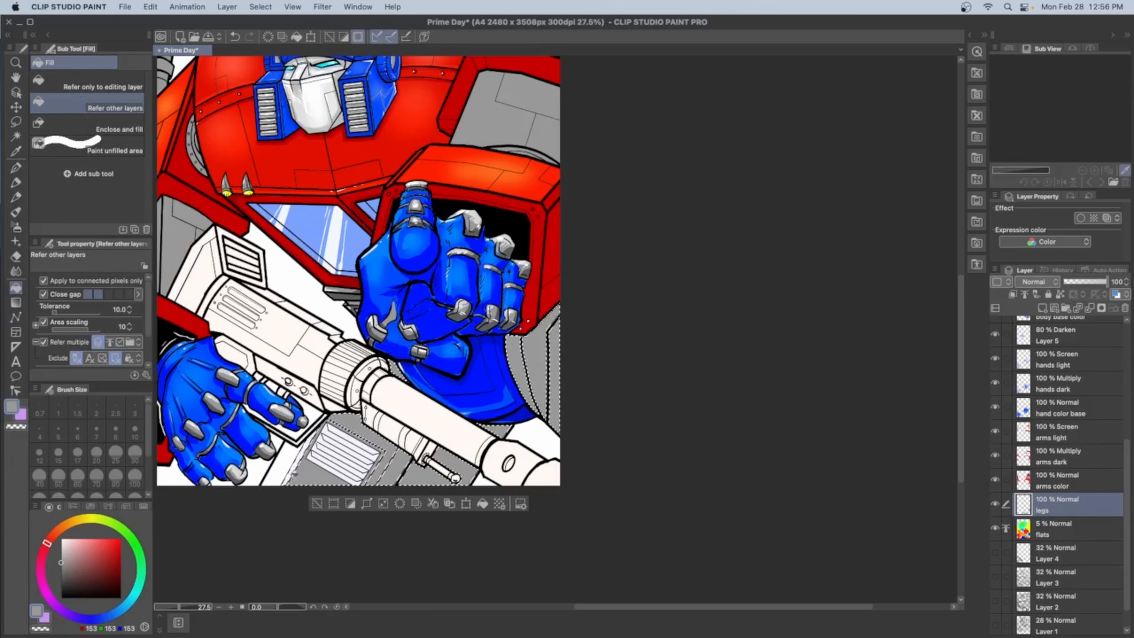
Fill the slats of the leg's vent panel with light grey (RGB 198, 195, 195) on the legs layer
{"action": "scroll", "coordinate": [354, 430], "scroll_direction": "up", "scroll_amount": 2}
{"action": "mouse_move", "coordinate": [106, 614]}
{"action": "left_mouse_down"}
{"action": "mouse_move", "coordinate": [125, 608]}
{"action": "mouse_move", "coordinate": [116, 612]}
{"action": "left_mouse_up"}
{"action": "left_click", "coordinate": [89, 544]}
{"action": "left_click", "coordinate": [397, 479], "text": "alt"}
{"action": "left_click", "coordinate": [340, 482]}
{"action": "left_click", "coordinate": [343, 470]}
{"action": "left_click", "coordinate": [346, 457]}
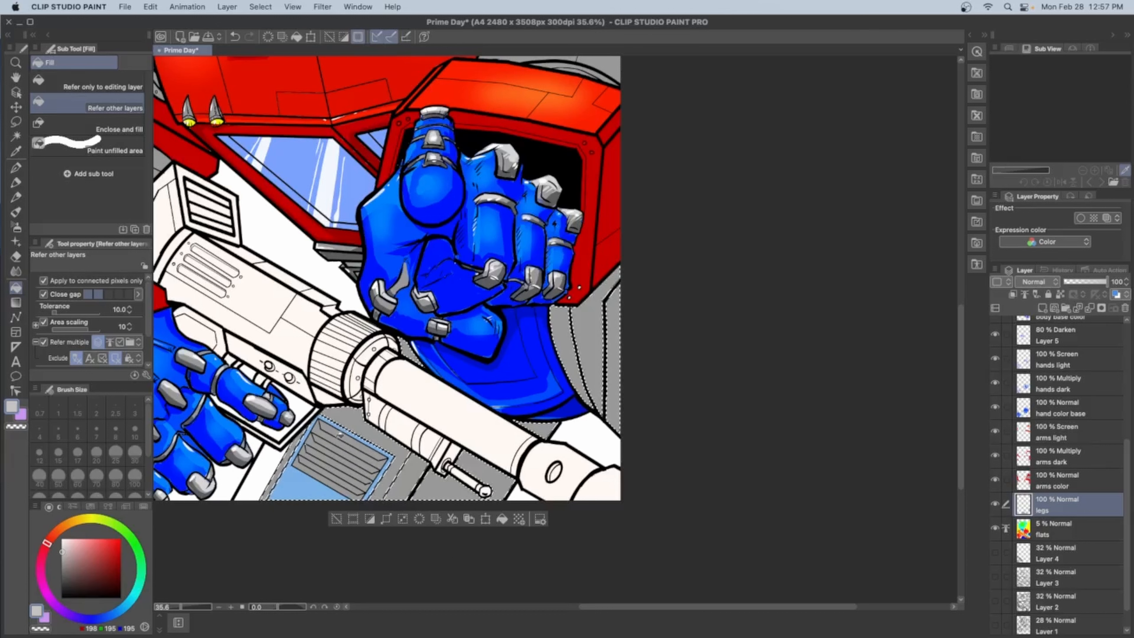
Rename the legs layer as "legs color", add a layer above it named "legs dark", and save the illustration
{"action": "key", "text": "p"}
{"action": "double_click", "coordinate": [1046, 510]}
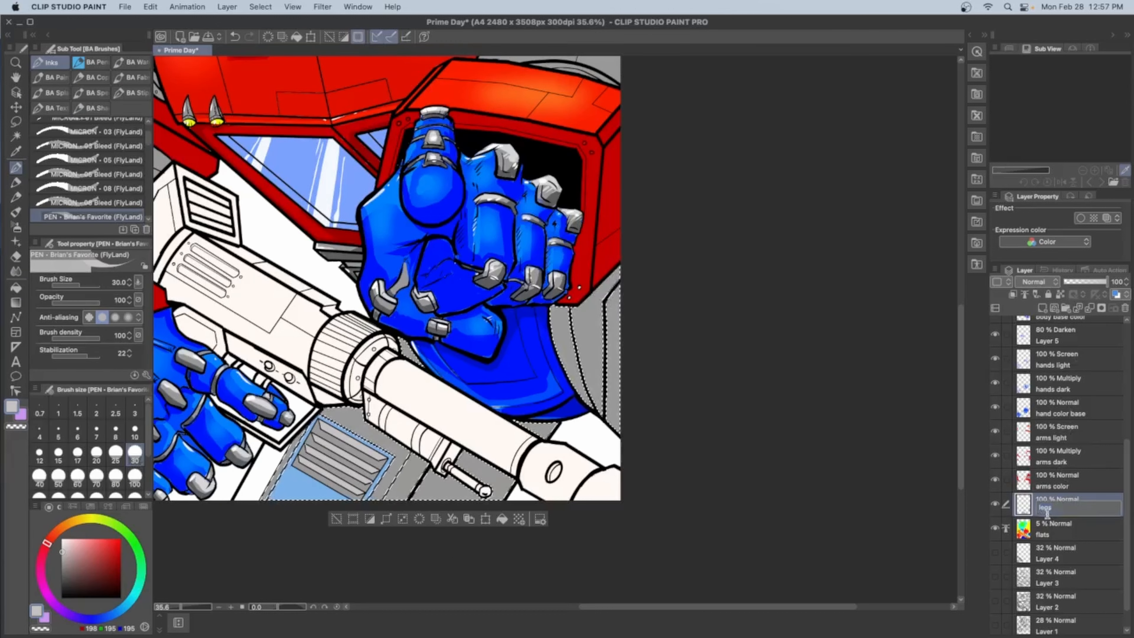
{"action": "key", "text": "Return"}
{"action": "key", "text": "super+shift+n"}
{"action": "double_click", "coordinate": [1045, 512]}
{"action": "key", "text": "Return"}
{"action": "key", "text": "super+s"}
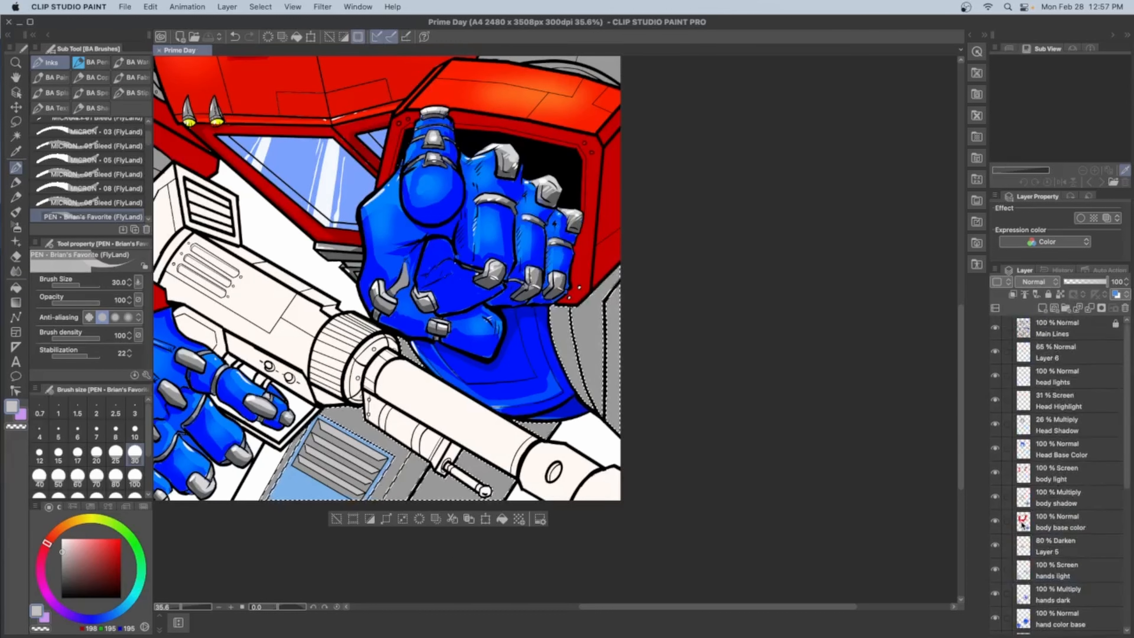
Set the legs dark layer to Multiply and paint grey (RGB 153, 153, 153) shadows on the legs with a size 40 pen
{"action": "left_click", "coordinate": [39, 477]}
{"action": "key", "text": "super+z"}
{"action": "left_click", "coordinate": [1076, 550]}
{"action": "scroll", "coordinate": [1123, 491], "scroll_direction": "down", "scroll_amount": 5}
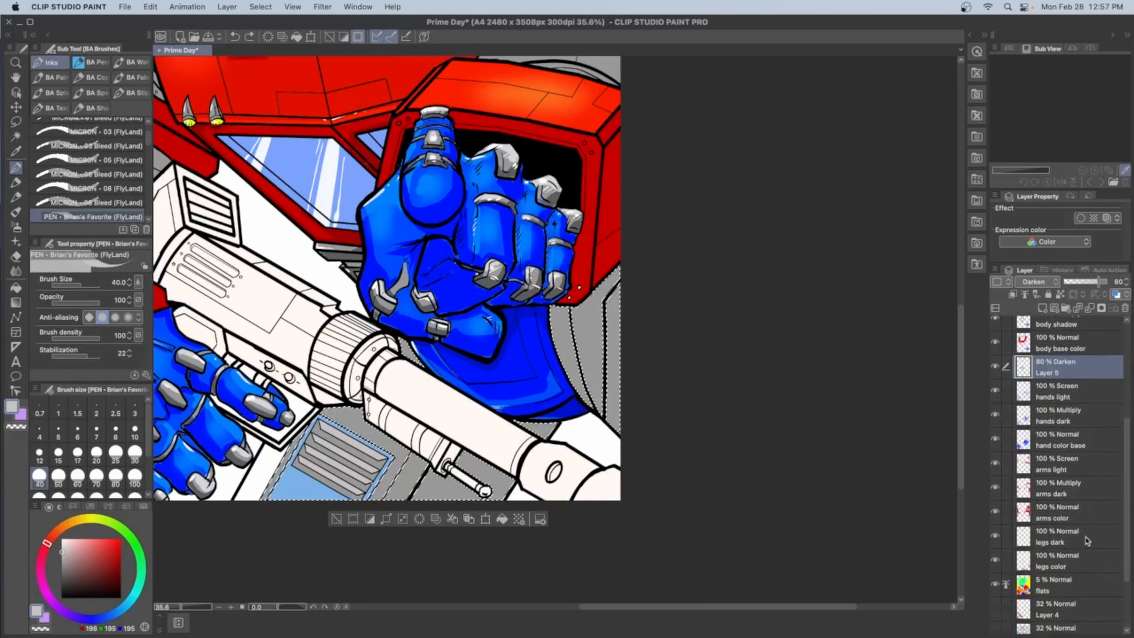
{"action": "left_click", "coordinate": [1071, 536]}
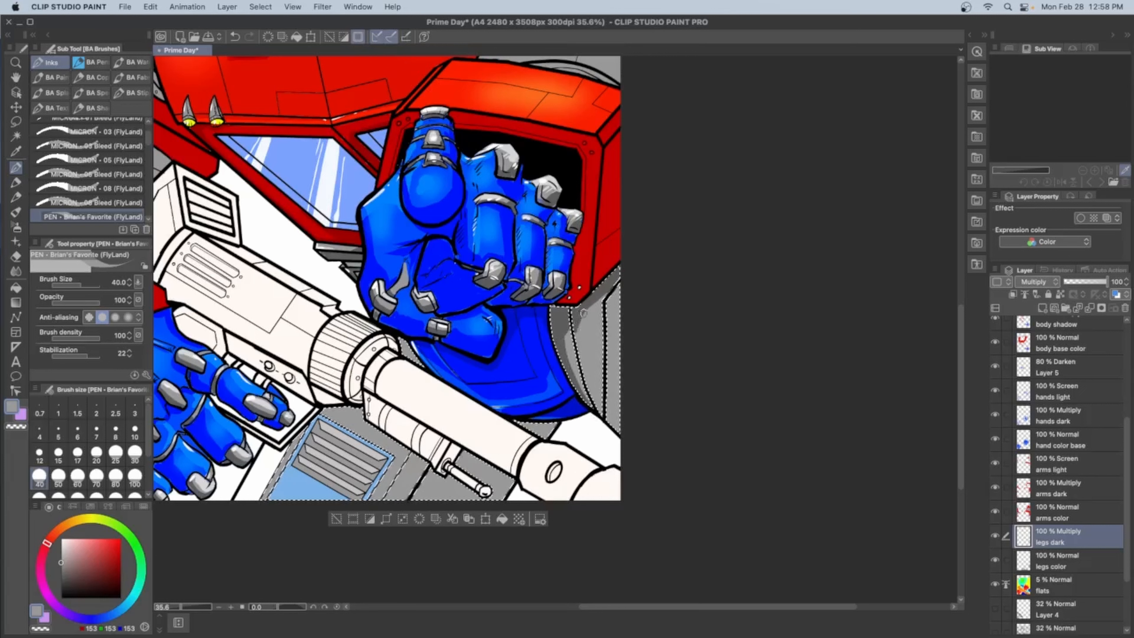
{"action": "left_click_drag", "start_coordinate": [513, 349], "coordinate": [549, 260]}
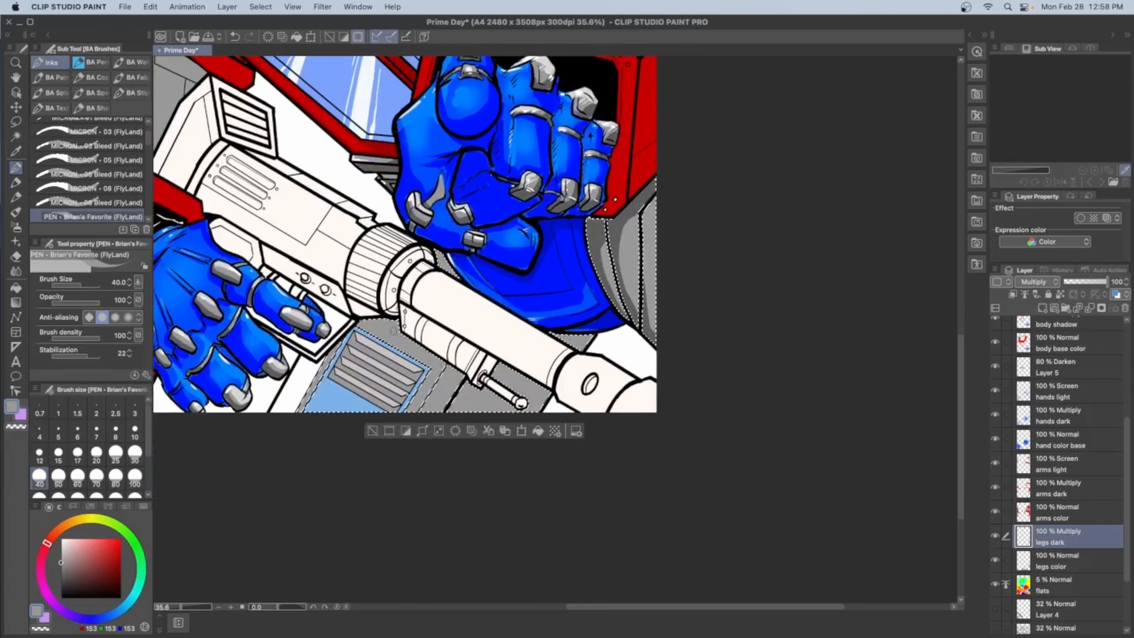
{"action": "left_click_drag", "start_coordinate": [439, 254], "coordinate": [458, 278]}
{"action": "left_click_drag", "start_coordinate": [555, 334], "coordinate": [585, 344]}
{"action": "mouse_move", "coordinate": [542, 380]}
{"action": "left_mouse_down"}
{"action": "mouse_move", "coordinate": [494, 369]}
{"action": "mouse_move", "coordinate": [464, 400]}
{"action": "left_mouse_up"}
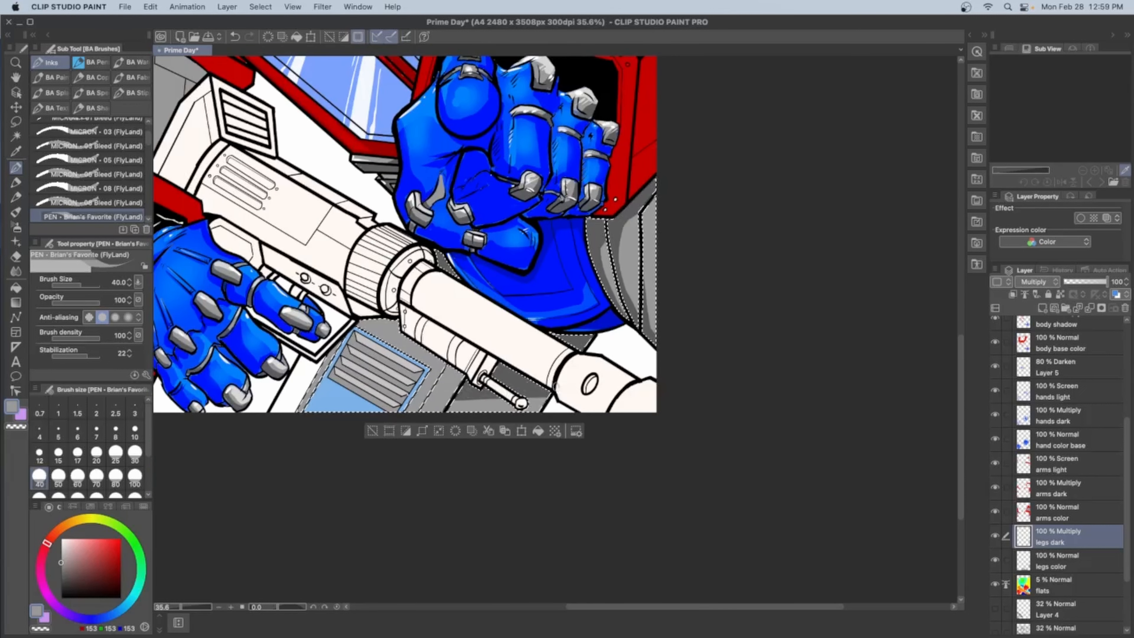
{"action": "left_click_drag", "start_coordinate": [355, 329], "coordinate": [396, 321]}
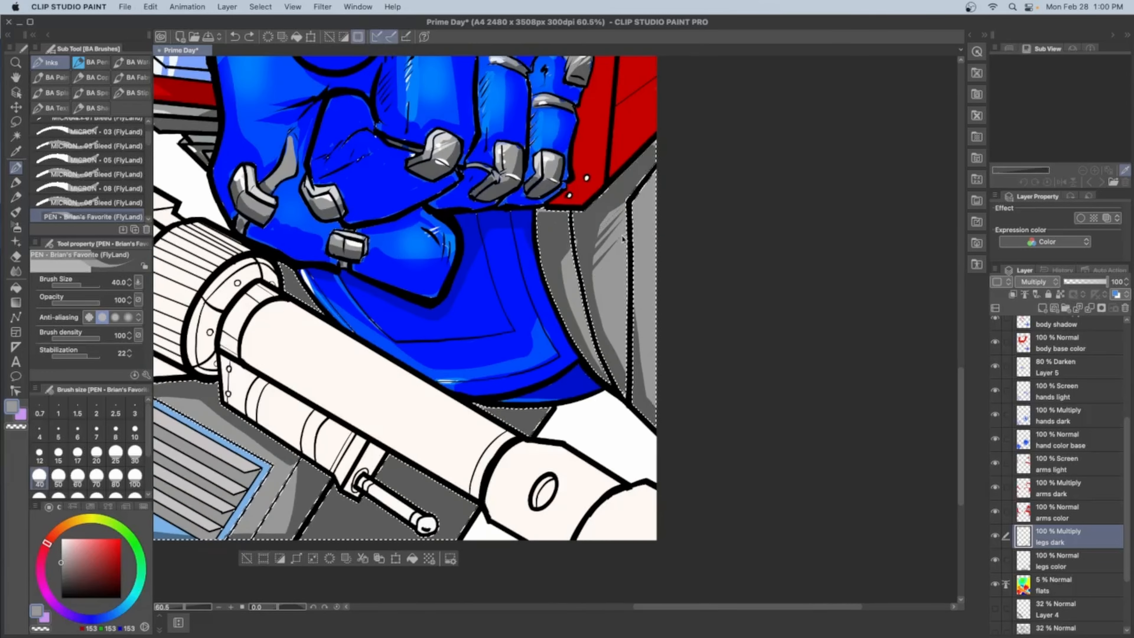
Add a layer above legs dark, name it "legs light" and set its blending to Screen
{"action": "type", "text": "t"}
{"action": "key", "text": "Return"}
{"action": "double_click", "coordinate": [1049, 542]}
{"action": "type", "text": "legs light"}
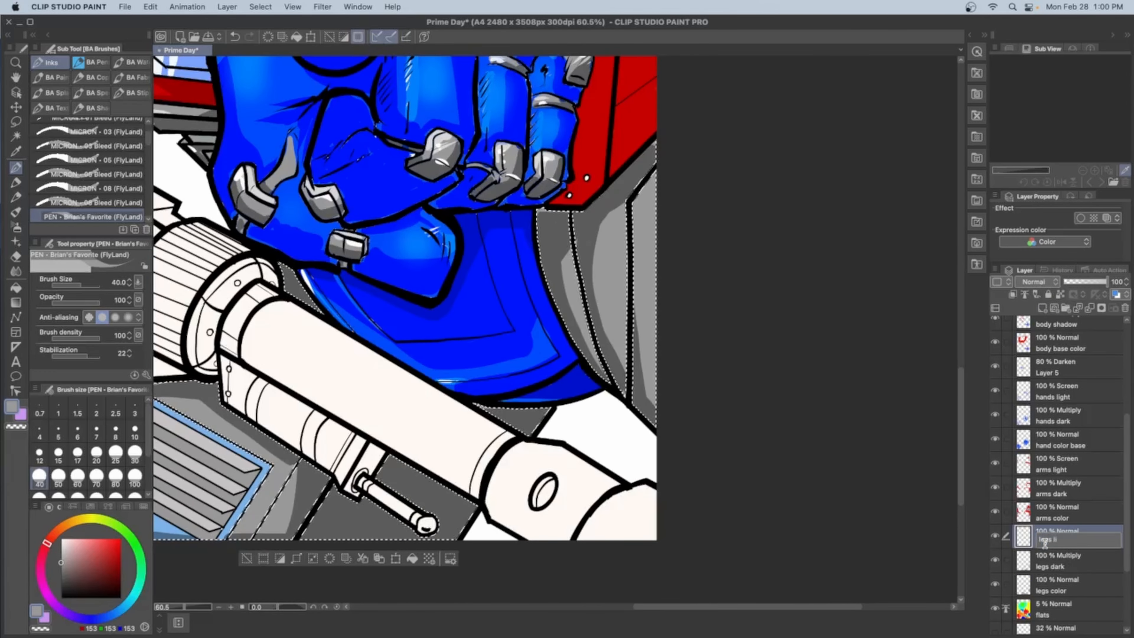
{"action": "key", "text": "Return"}
{"action": "left_click", "coordinate": [1036, 282]}
{"action": "left_click", "coordinate": [1036, 379]}
Paint grey (RGB 153, 153, 153) highlights on the leg armour beside the forearm and on the vent slats on the legs light layer
{"action": "left_click_drag", "start_coordinate": [619, 216], "coordinate": [625, 286]}
{"action": "left_click_drag", "start_coordinate": [570, 252], "coordinate": [595, 330]}
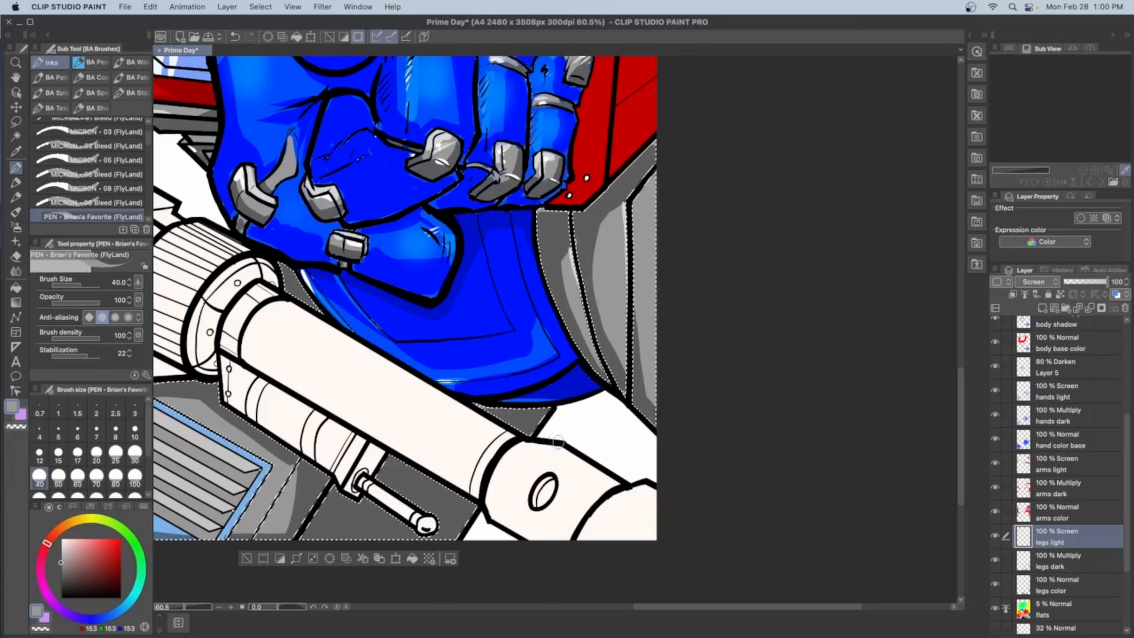
{"action": "left_click_drag", "start_coordinate": [402, 379], "coordinate": [556, 277]}
{"action": "mouse_move", "coordinate": [301, 308]}
{"action": "left_mouse_down"}
{"action": "mouse_move", "coordinate": [331, 330]}
{"action": "mouse_move", "coordinate": [331, 349]}
{"action": "left_mouse_up"}
{"action": "mouse_move", "coordinate": [276, 345]}
{"action": "left_mouse_down"}
{"action": "mouse_move", "coordinate": [323, 374]}
{"action": "mouse_move", "coordinate": [326, 397]}
{"action": "left_mouse_up"}
Mirror the canvas view and shade along the lower edges of the four vent slats on the legs dark layer with a size 30 pen
{"action": "left_click", "coordinate": [1057, 561]}
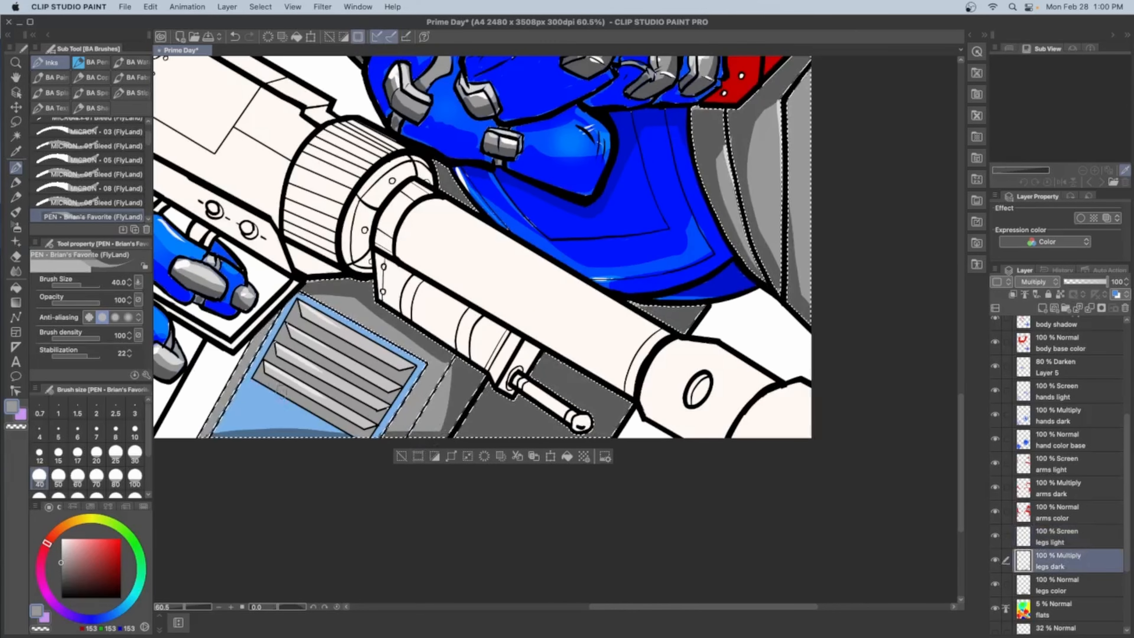
{"action": "scroll", "coordinate": [397, 306], "scroll_direction": "up", "scroll_amount": 10}
{"action": "key", "text": "h"}
{"action": "left_click_drag", "start_coordinate": [680, 404], "coordinate": [637, 430]}
{"action": "left_click_drag", "start_coordinate": [580, 250], "coordinate": [462, 312]}
{"action": "key", "text": "["}
{"action": "key", "text": "ctrl+z"}
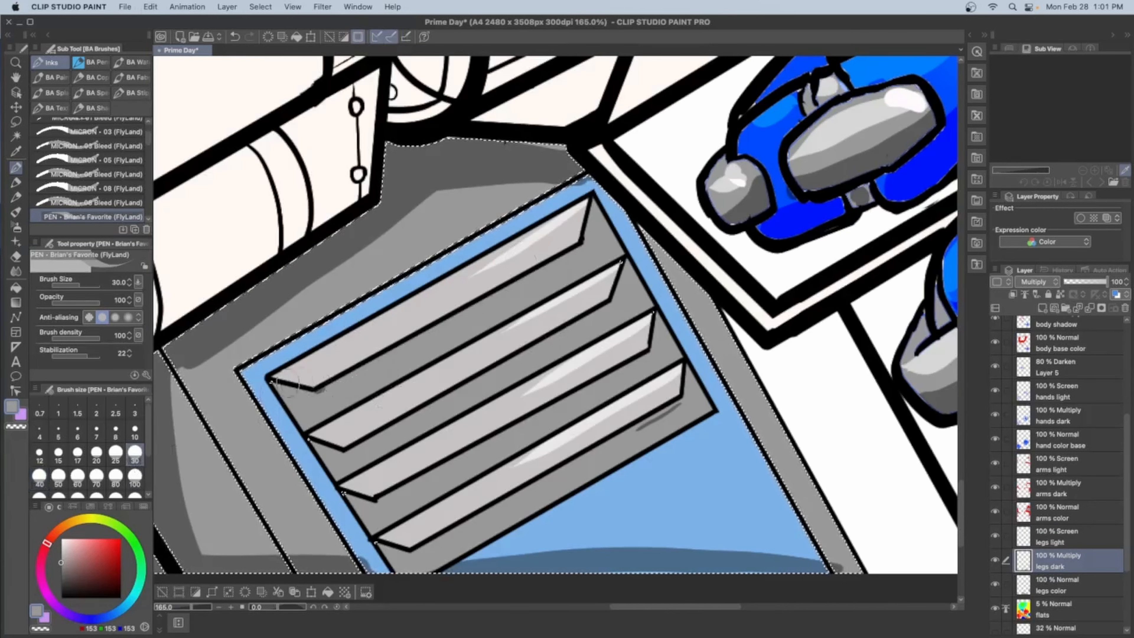
{"action": "left_click_drag", "start_coordinate": [579, 251], "coordinate": [316, 390]}
{"action": "left_click_drag", "start_coordinate": [345, 453], "coordinate": [608, 309]}
{"action": "left_click_drag", "start_coordinate": [375, 502], "coordinate": [648, 356]}
{"action": "left_click_drag", "start_coordinate": [410, 553], "coordinate": [681, 404]}
Add small shadows at the pointed ends of the vent slats on the legs dark layer
{"action": "scroll", "coordinate": [724, 511], "scroll_direction": "down", "scroll_amount": 8}
{"action": "scroll", "coordinate": [723, 511], "scroll_direction": "up", "scroll_amount": 5}
{"action": "left_click_drag", "start_coordinate": [398, 419], "coordinate": [427, 427]}
{"action": "mouse_move", "coordinate": [424, 460]}
{"action": "left_mouse_down"}
{"action": "mouse_move", "coordinate": [456, 469]}
{"action": "mouse_move", "coordinate": [478, 506]}
{"action": "left_mouse_up"}
{"action": "left_click_drag", "start_coordinate": [474, 535], "coordinate": [508, 541]}
{"action": "key", "text": "super+z"}
{"action": "left_click_drag", "start_coordinate": [421, 420], "coordinate": [429, 429]}
Paint bright accents on the upper ends of the vent slats on the legs light layer
{"action": "left_click", "coordinate": [1056, 537]}
{"action": "left_click_drag", "start_coordinate": [623, 286], "coordinate": [617, 312]}
{"action": "left_click_drag", "start_coordinate": [647, 332], "coordinate": [638, 355]}
{"action": "mouse_move", "coordinate": [670, 369]}
{"action": "left_mouse_down"}
{"action": "mouse_move", "coordinate": [667, 391]}
{"action": "mouse_move", "coordinate": [689, 425]}
{"action": "left_mouse_up"}
{"action": "left_click_drag", "start_coordinate": [629, 284], "coordinate": [655, 354]}
{"action": "scroll", "coordinate": [701, 433], "scroll_direction": "down", "scroll_amount": 6}
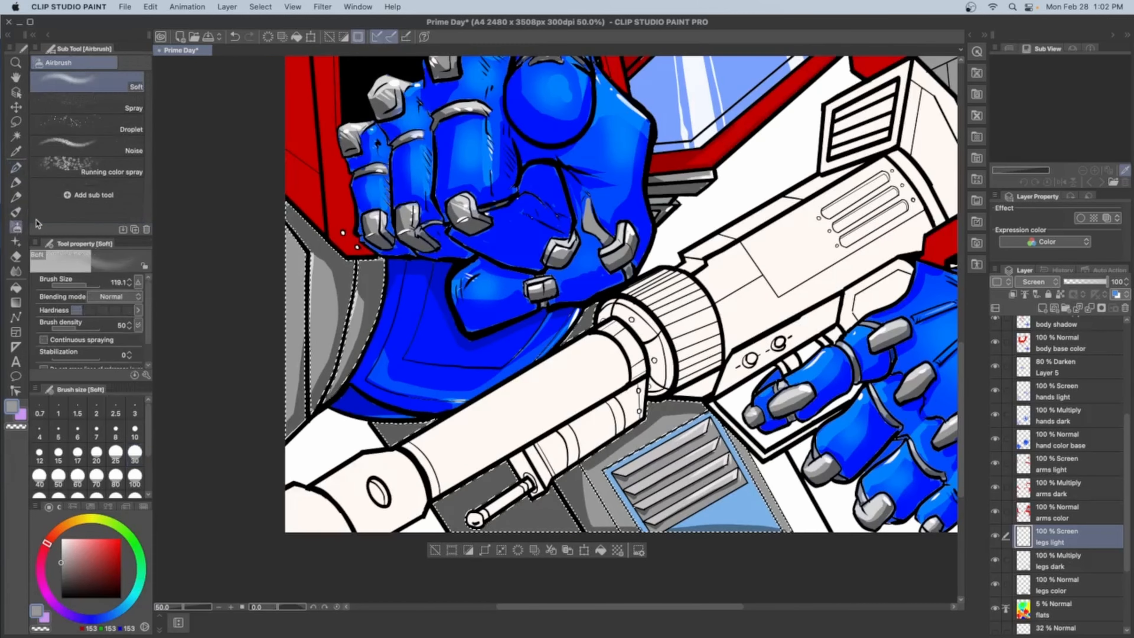
Airbrush soft grey highlights over the vent panel and adjoining leg plate on the legs light layer, and clear the selection
{"action": "key", "text": "b"}
{"action": "left_click_drag", "start_coordinate": [660, 430], "coordinate": [673, 430]}
{"action": "left_click_drag", "start_coordinate": [621, 486], "coordinate": [602, 517]}
{"action": "key", "text": "super+d"}
{"action": "scroll", "coordinate": [629, 430], "scroll_direction": "down", "scroll_amount": 5}
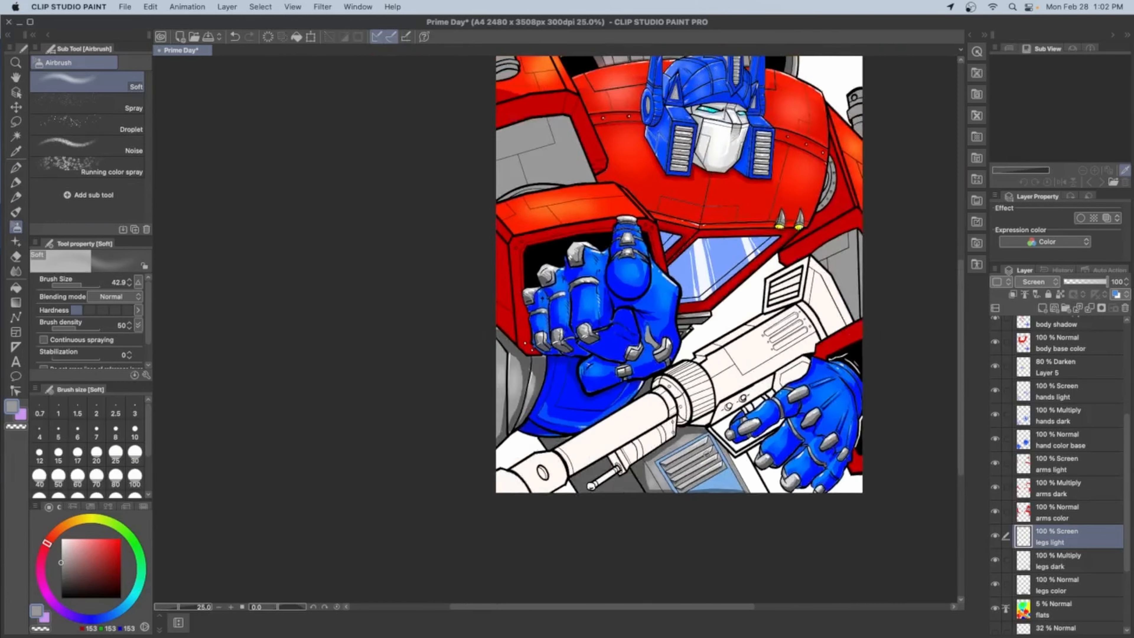
Shade the legs beneath the forearm and rifle with darker grey (RGB 130, 130, 130) on the legs dark layer using a size 60 pen
{"action": "scroll", "coordinate": [547, 447], "scroll_direction": "up", "scroll_amount": 4}
{"action": "left_click", "coordinate": [1080, 561]}
{"action": "left_click", "coordinate": [1102, 589]}
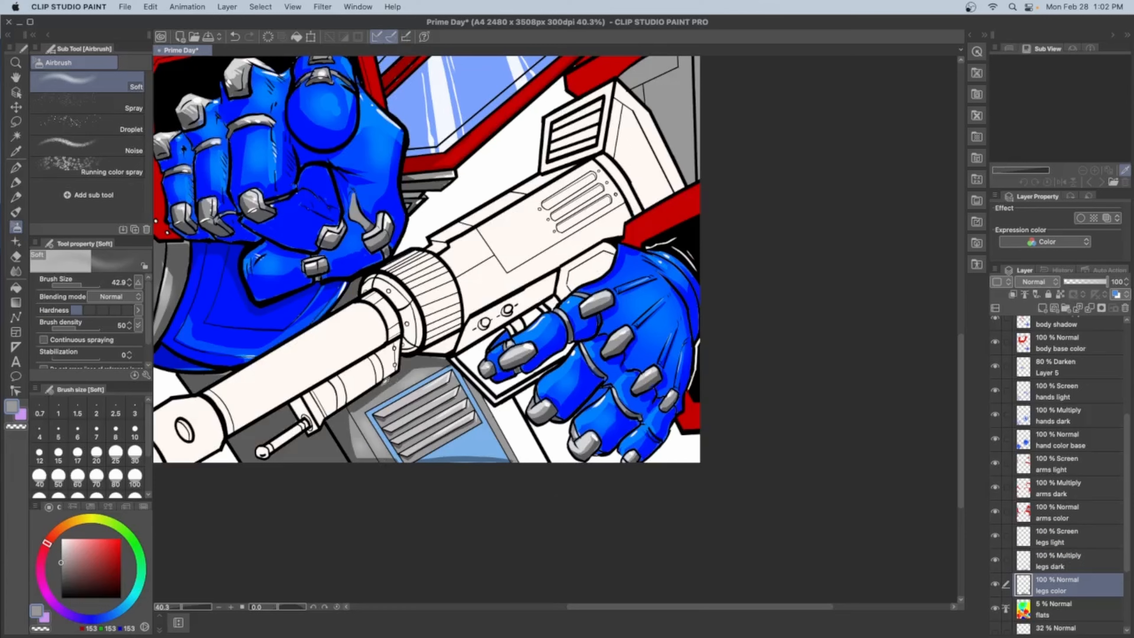
{"action": "left_click", "coordinate": [19, 292]}
{"action": "scroll", "coordinate": [625, 454], "scroll_direction": "down", "scroll_amount": 5}
{"action": "scroll", "coordinate": [468, 374], "scroll_direction": "up", "scroll_amount": 5}
{"action": "left_click", "coordinate": [1076, 561]}
{"action": "key", "text": "p"}
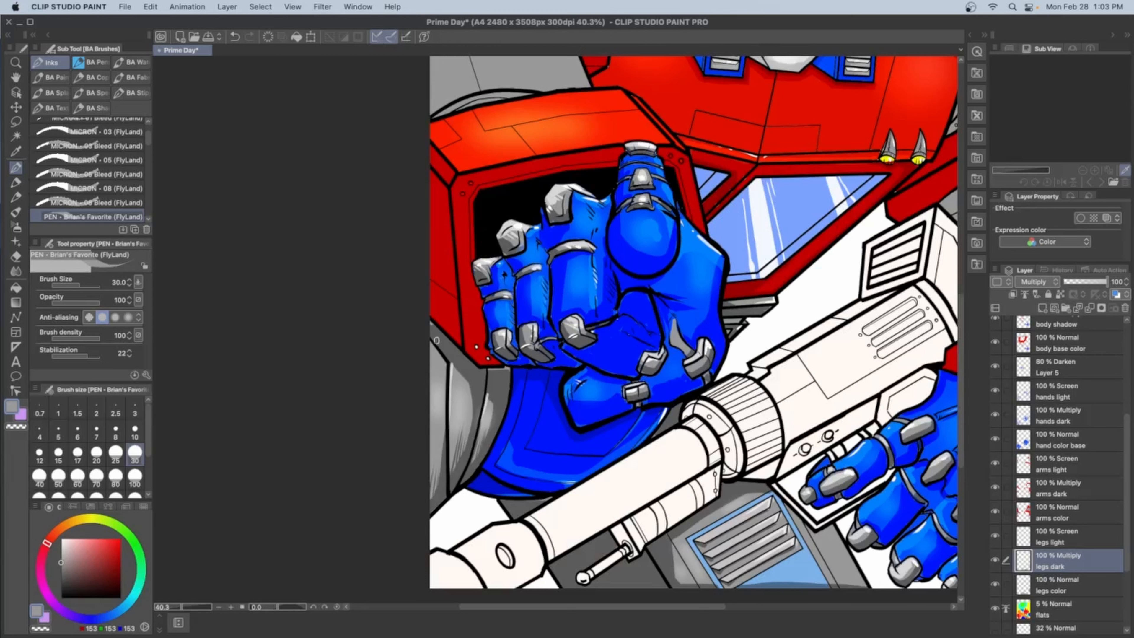
{"action": "left_click", "coordinate": [62, 580]}
{"action": "left_click", "coordinate": [62, 568]}
{"action": "mouse_move", "coordinate": [432, 327]}
{"action": "left_mouse_down"}
{"action": "mouse_move", "coordinate": [467, 362]}
{"action": "mouse_move", "coordinate": [502, 371]}
{"action": "left_mouse_up"}
{"action": "left_click", "coordinate": [78, 478]}
{"action": "left_click_drag", "start_coordinate": [665, 539], "coordinate": [745, 477]}
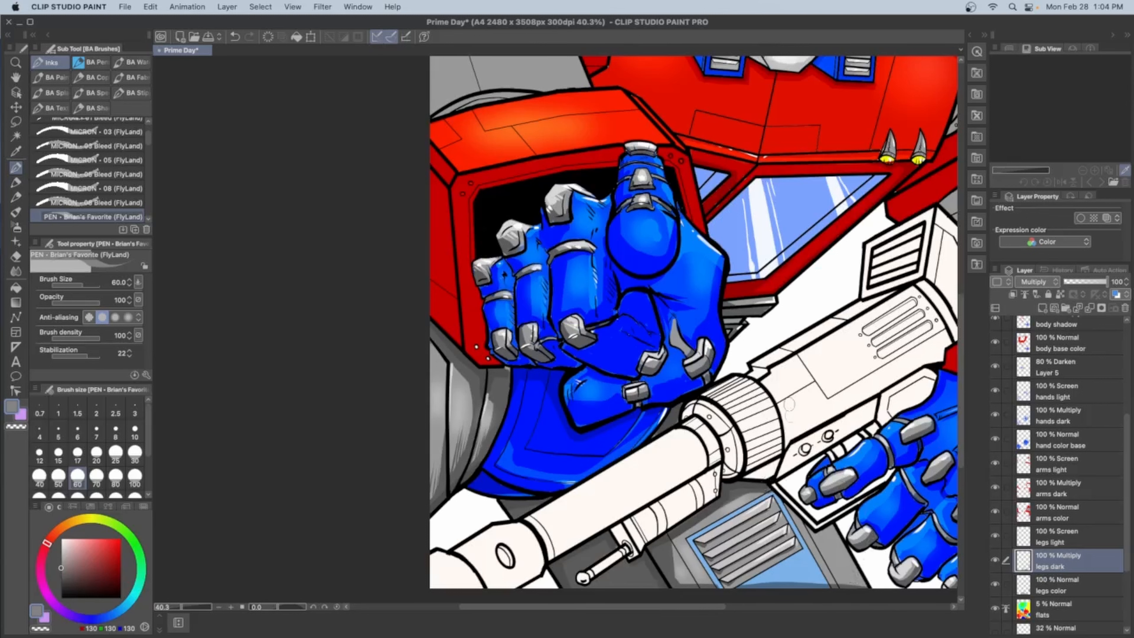
Paint grey (RGB 130, 130, 130) shadows along the edges of both grey upper-arm sections on the arms dark layer
{"action": "scroll", "coordinate": [766, 286], "scroll_direction": "down", "scroll_amount": 2}
{"action": "left_click", "coordinate": [1078, 475]}
{"action": "scroll", "coordinate": [674, 153], "scroll_direction": "up", "scroll_amount": 3}
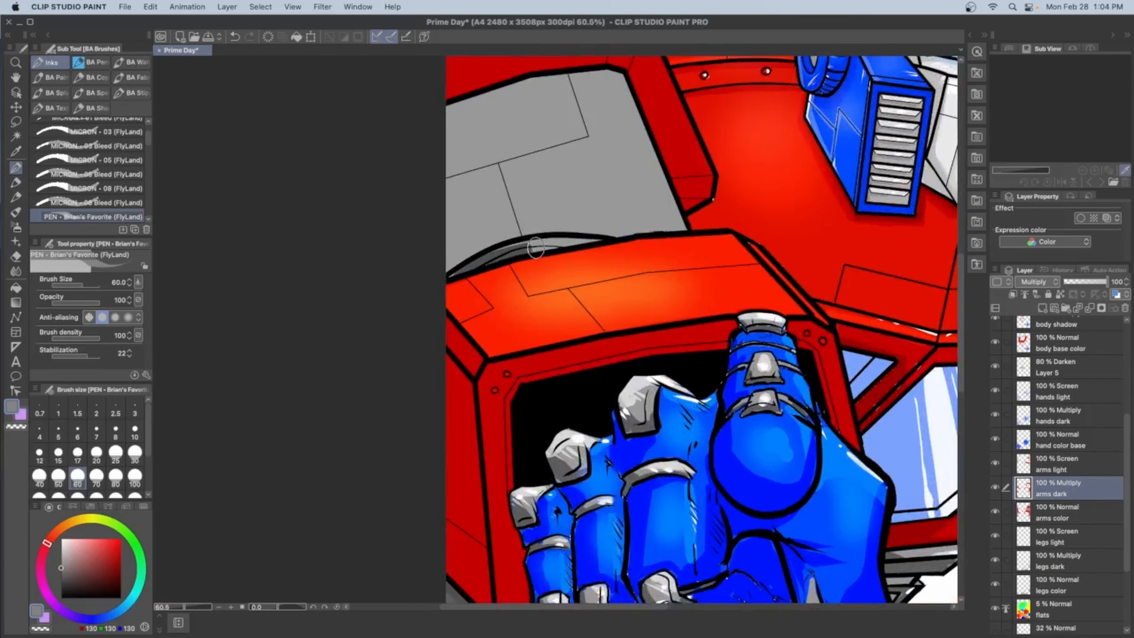
{"action": "left_click_drag", "start_coordinate": [848, 398], "coordinate": [468, 446]}
{"action": "left_click_drag", "start_coordinate": [832, 452], "coordinate": [937, 396]}
{"action": "left_click_drag", "start_coordinate": [909, 433], "coordinate": [696, 411]}
{"action": "mouse_move", "coordinate": [722, 370]}
{"action": "left_mouse_down"}
{"action": "mouse_move", "coordinate": [733, 386]}
{"action": "mouse_move", "coordinate": [722, 430]}
{"action": "mouse_move", "coordinate": [692, 463]}
{"action": "mouse_move", "coordinate": [693, 487]}
{"action": "left_mouse_up"}
Airbrush soft grey (RGB 178, 178, 178) highlights onto both grey upper-arm sections on the arms light layer
{"action": "left_click", "coordinate": [1078, 468]}
{"action": "left_click", "coordinate": [62, 557]}
{"action": "key", "text": "super+z"}
{"action": "left_click", "coordinate": [15, 226]}
{"action": "left_click_drag", "start_coordinate": [719, 509], "coordinate": [880, 449]}
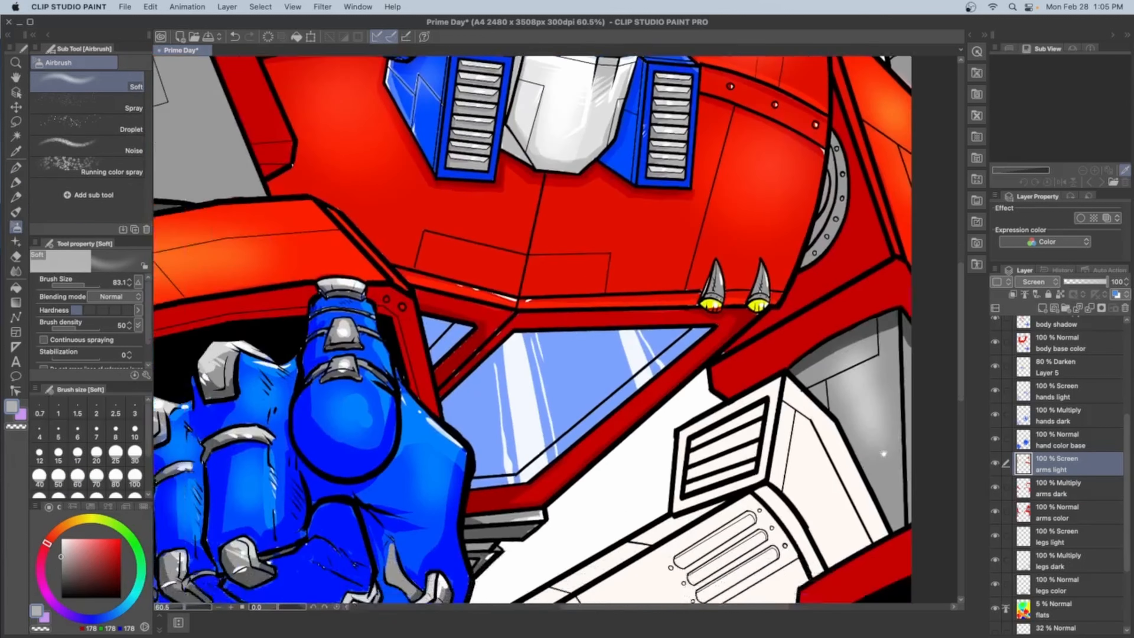
{"action": "left_click_drag", "start_coordinate": [491, 277], "coordinate": [874, 426]}
{"action": "mouse_move", "coordinate": [462, 248]}
{"action": "left_mouse_down"}
{"action": "mouse_move", "coordinate": [487, 307]}
{"action": "mouse_move", "coordinate": [538, 299]}
{"action": "left_mouse_up"}
{"action": "scroll", "coordinate": [540, 304], "scroll_direction": "down", "scroll_amount": 5}
{"action": "scroll", "coordinate": [486, 305], "scroll_direction": "up", "scroll_amount": 3}
Draw thin light grey highlights along the panel lines of the upper arms and leg armour with a size 25 pen
{"action": "left_click", "coordinate": [16, 168]}
{"action": "left_click_drag", "start_coordinate": [546, 245], "coordinate": [580, 270]}
{"action": "key", "text": "super+z"}
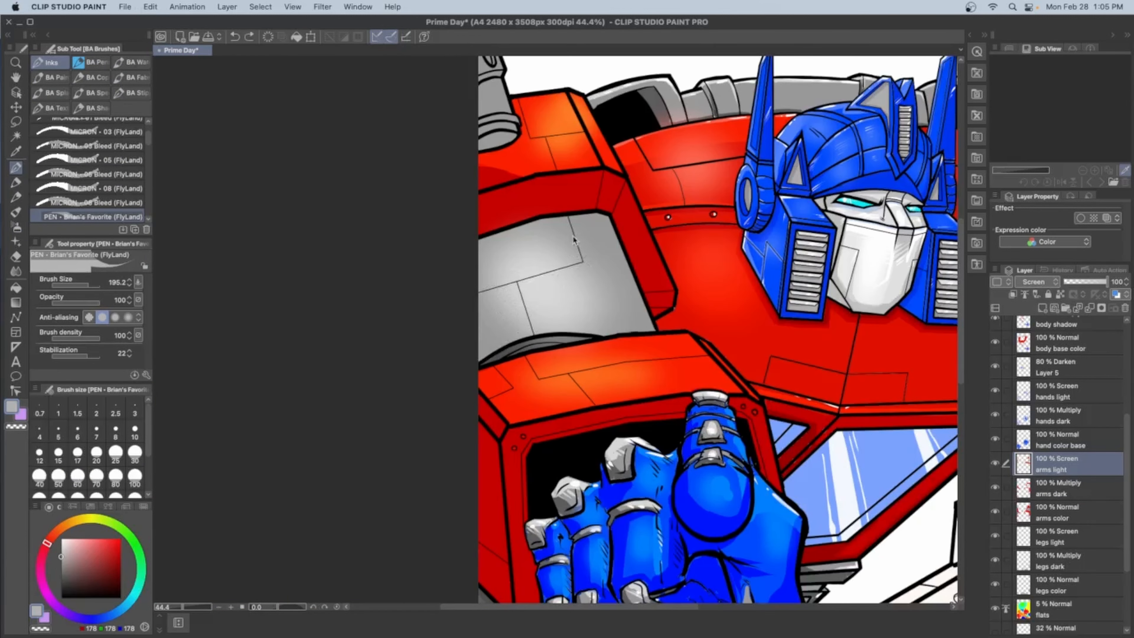
{"action": "left_click_drag", "start_coordinate": [521, 293], "coordinate": [535, 334]}
{"action": "left_click_drag", "start_coordinate": [915, 428], "coordinate": [389, 312]}
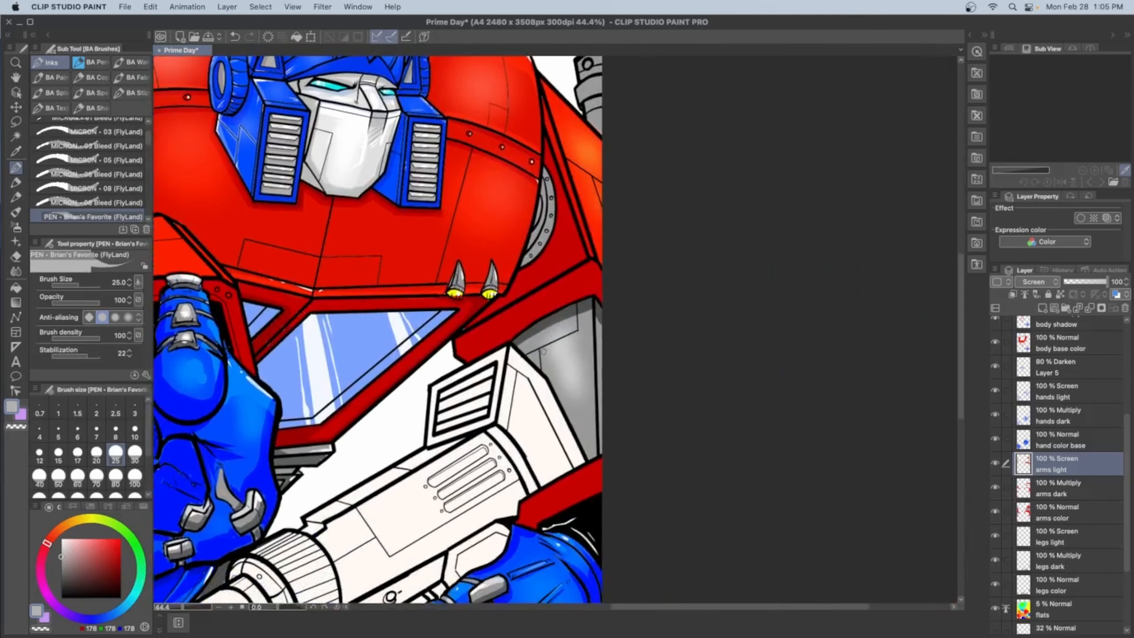
{"action": "scroll", "coordinate": [604, 384], "scroll_direction": "down", "scroll_amount": 5}
{"action": "scroll", "coordinate": [299, 493], "scroll_direction": "up", "scroll_amount": 10}
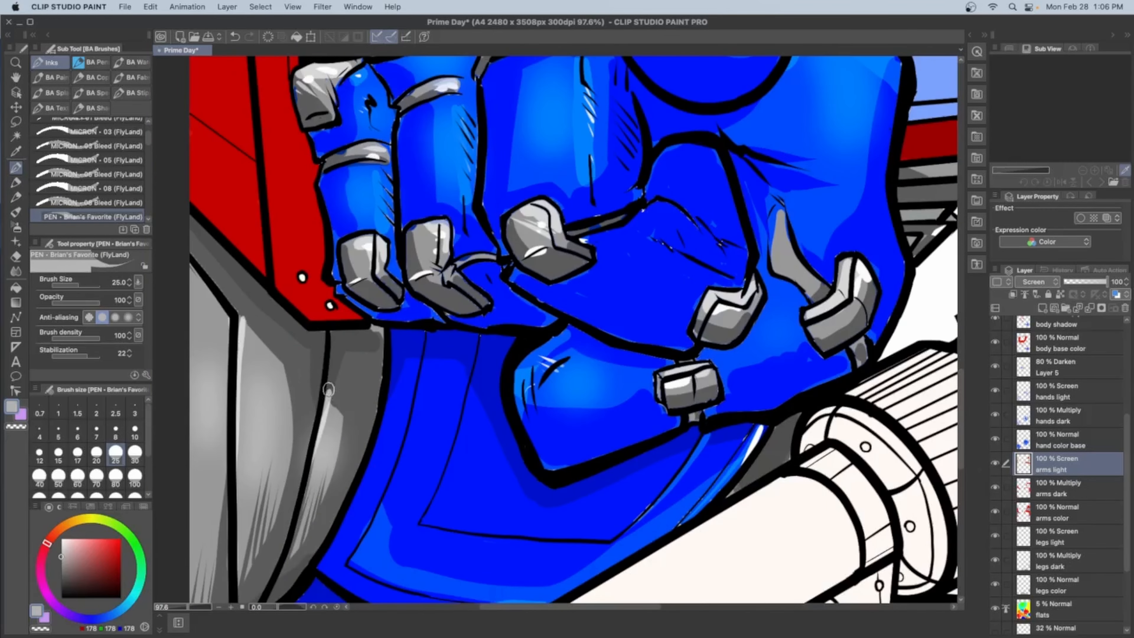
Shade the leg armour directly below the raised forearm on the arms dark layer
{"action": "left_click", "coordinate": [1067, 488]}
{"action": "left_click_drag", "start_coordinate": [368, 330], "coordinate": [385, 388]}
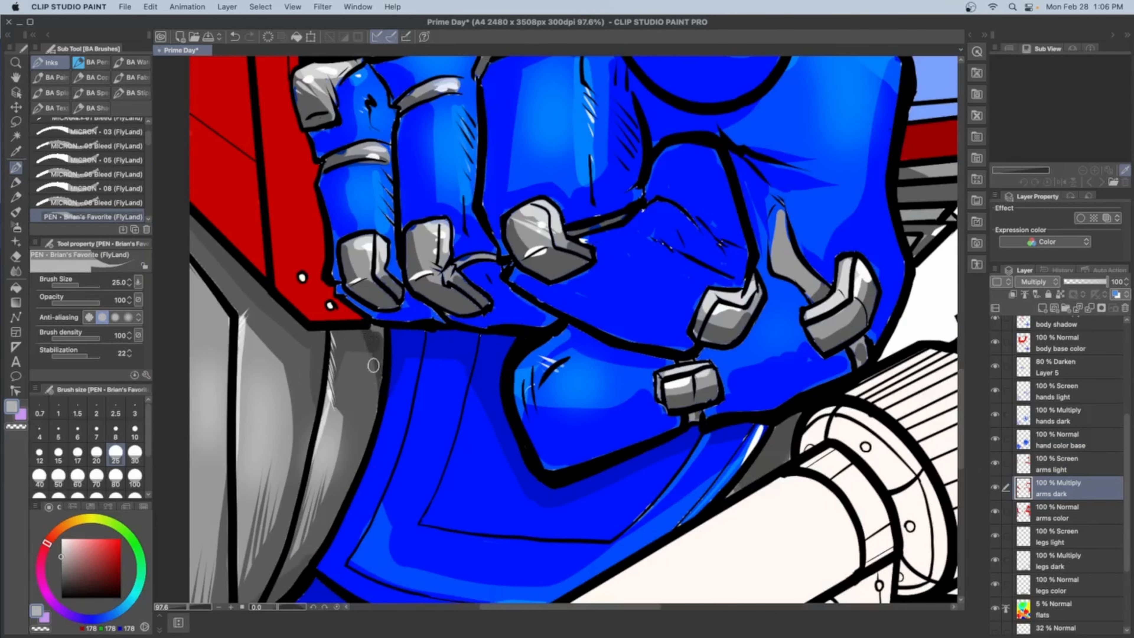
{"action": "mouse_move", "coordinate": [368, 331]}
{"action": "left_mouse_down"}
{"action": "mouse_move", "coordinate": [377, 436]}
{"action": "mouse_move", "coordinate": [374, 409]}
{"action": "left_mouse_up"}
{"action": "scroll", "coordinate": [382, 344], "scroll_direction": "down", "scroll_amount": 5}
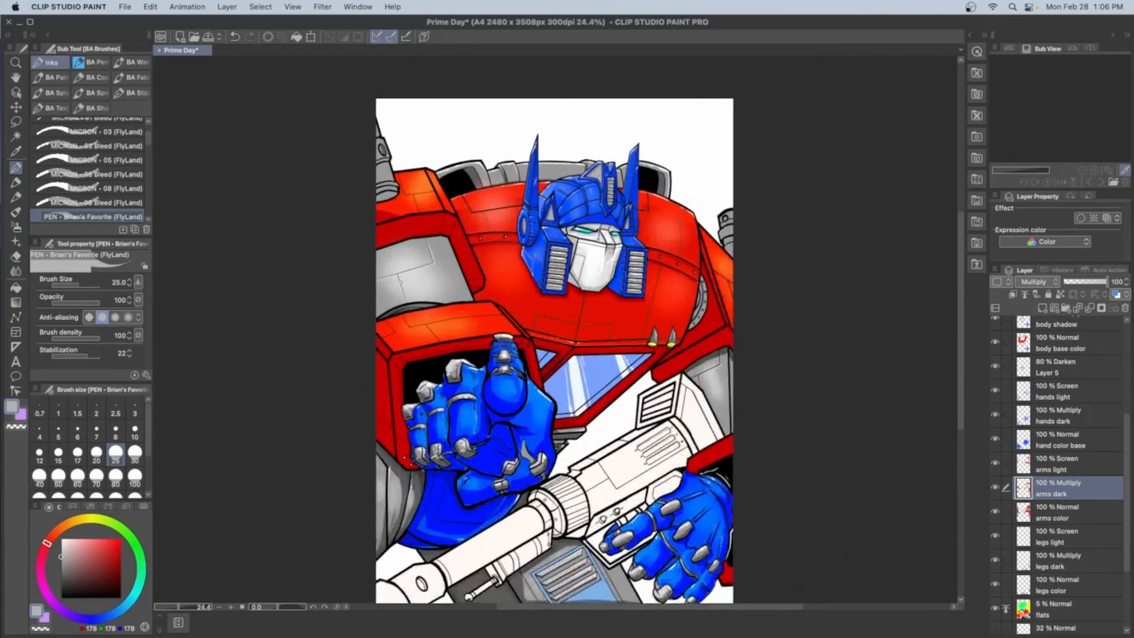
Add streaked shadows along the lower edge of the grey upper-arm section, above the raised forearm, on the arms dark layer
{"action": "scroll", "coordinate": [446, 269], "scroll_direction": "up", "scroll_amount": 7}
{"action": "left_click_drag", "start_coordinate": [335, 483], "coordinate": [590, 479]}
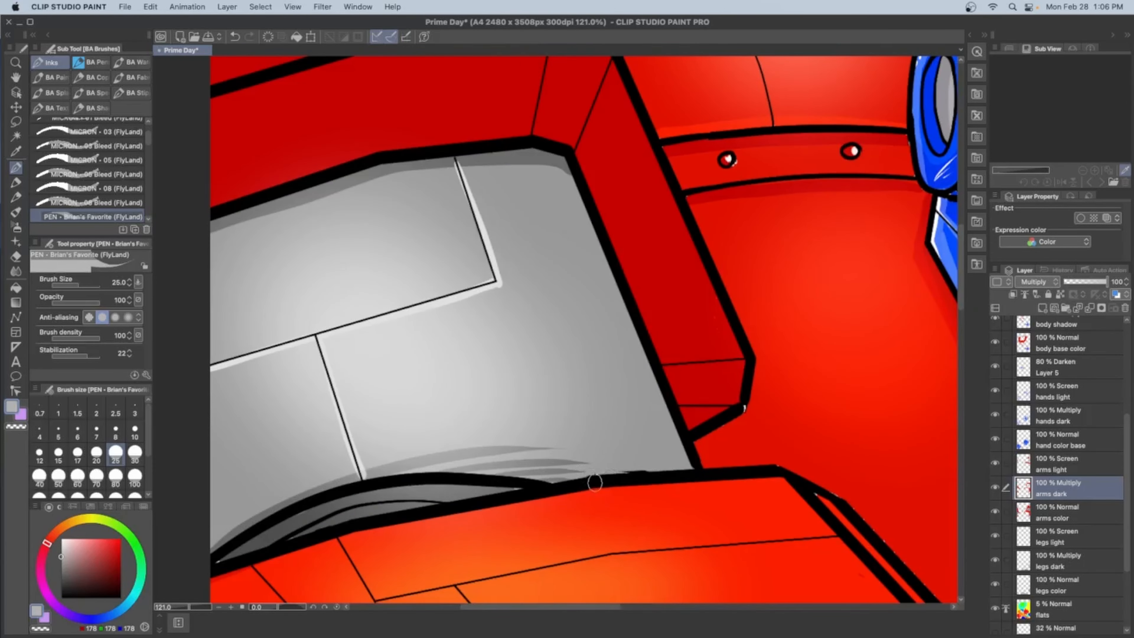
{"action": "scroll", "coordinate": [500, 313], "scroll_direction": "down", "scroll_amount": 7}
{"action": "scroll", "coordinate": [500, 277], "scroll_direction": "up", "scroll_amount": 2}
{"action": "left_click_drag", "start_coordinate": [556, 340], "coordinate": [553, 290]}
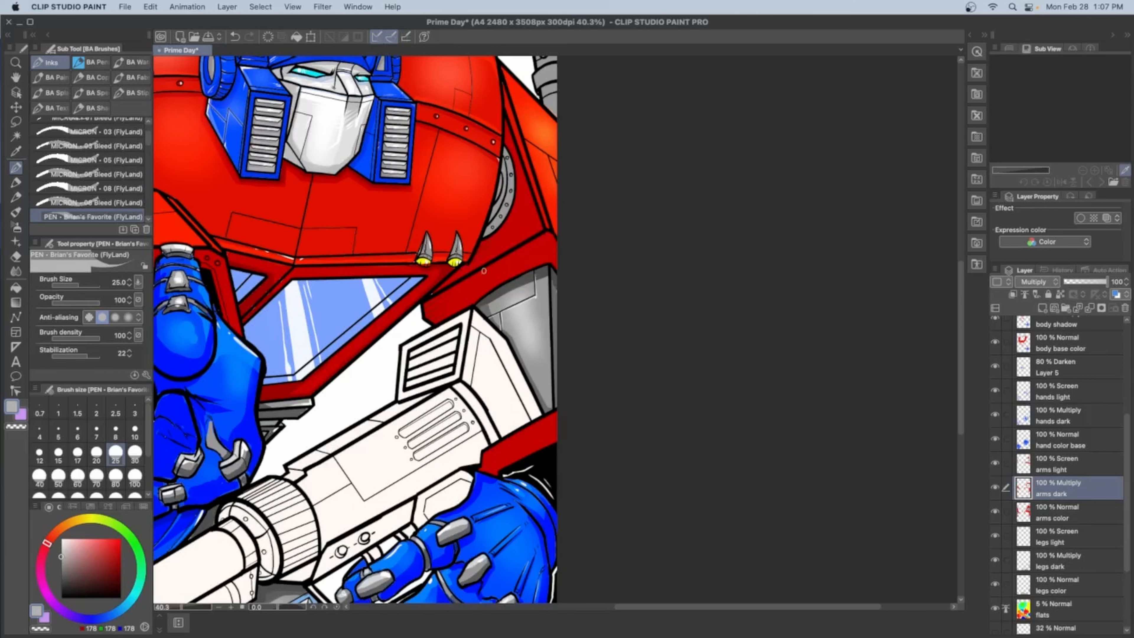
Examine the shading of the arms, hands and legs across the whole illustration
{"action": "scroll", "coordinate": [483, 271], "scroll_direction": "left", "scroll_amount": 5}
{"action": "scroll", "coordinate": [572, 294], "scroll_direction": "up", "scroll_amount": 4}
{"action": "scroll", "coordinate": [572, 295], "scroll_direction": "left", "scroll_amount": 4}
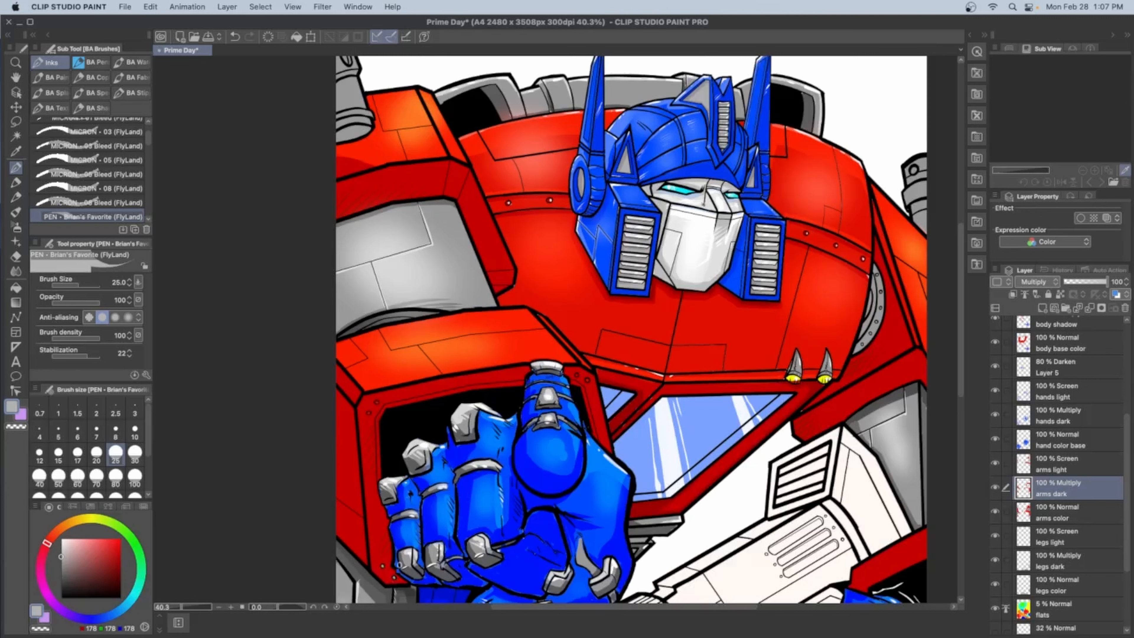
{"action": "scroll", "coordinate": [511, 113], "scroll_direction": "down", "scroll_amount": 5}
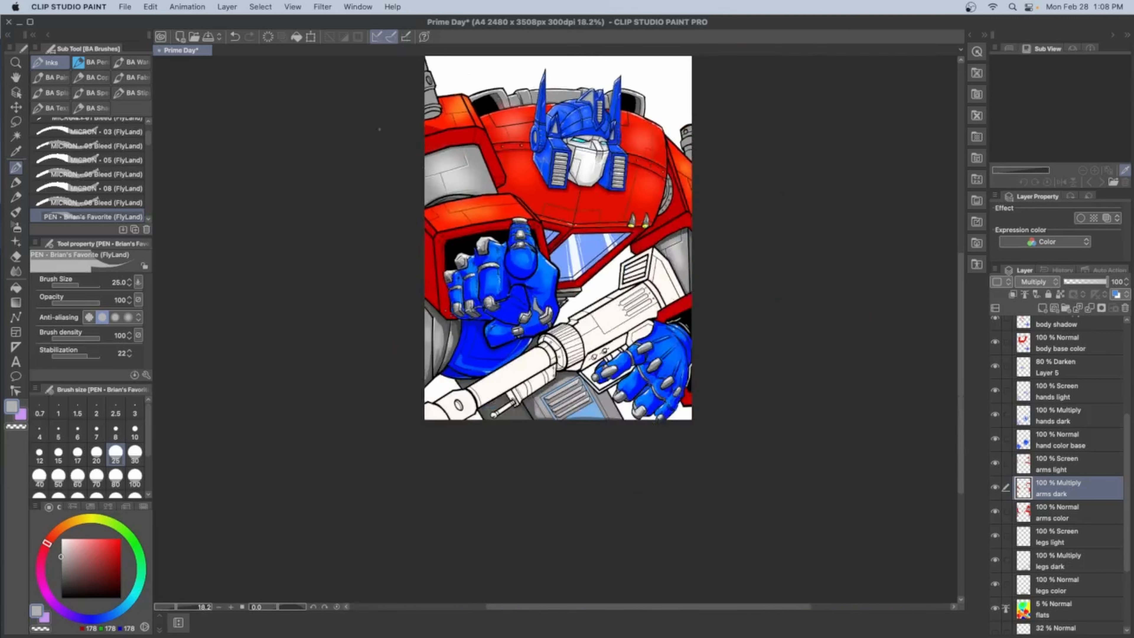
{"action": "scroll", "coordinate": [536, 379], "scroll_direction": "up", "scroll_amount": 5}
{"action": "scroll", "coordinate": [575, 374], "scroll_direction": "up", "scroll_amount": 4}
{"action": "scroll", "coordinate": [575, 374], "scroll_direction": "right", "scroll_amount": 4}
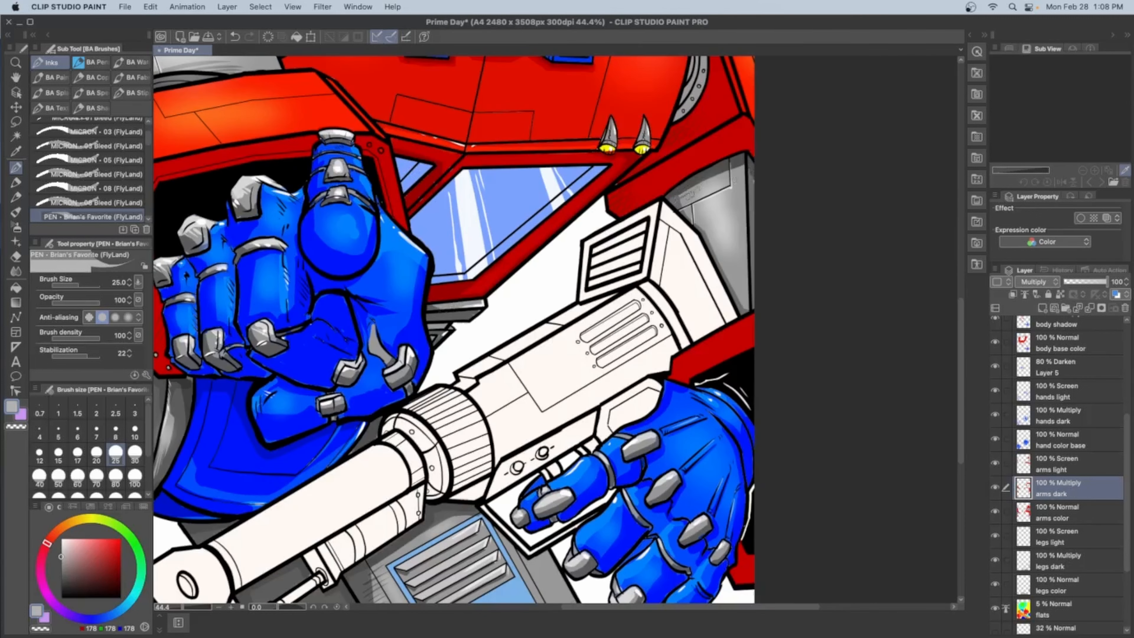
{"action": "scroll", "coordinate": [558, 331], "scroll_direction": "up", "scroll_amount": 4}
{"action": "scroll", "coordinate": [558, 330], "scroll_direction": "left", "scroll_amount": 8}
{"action": "scroll", "coordinate": [579, 133], "scroll_direction": "down", "scroll_amount": 5}
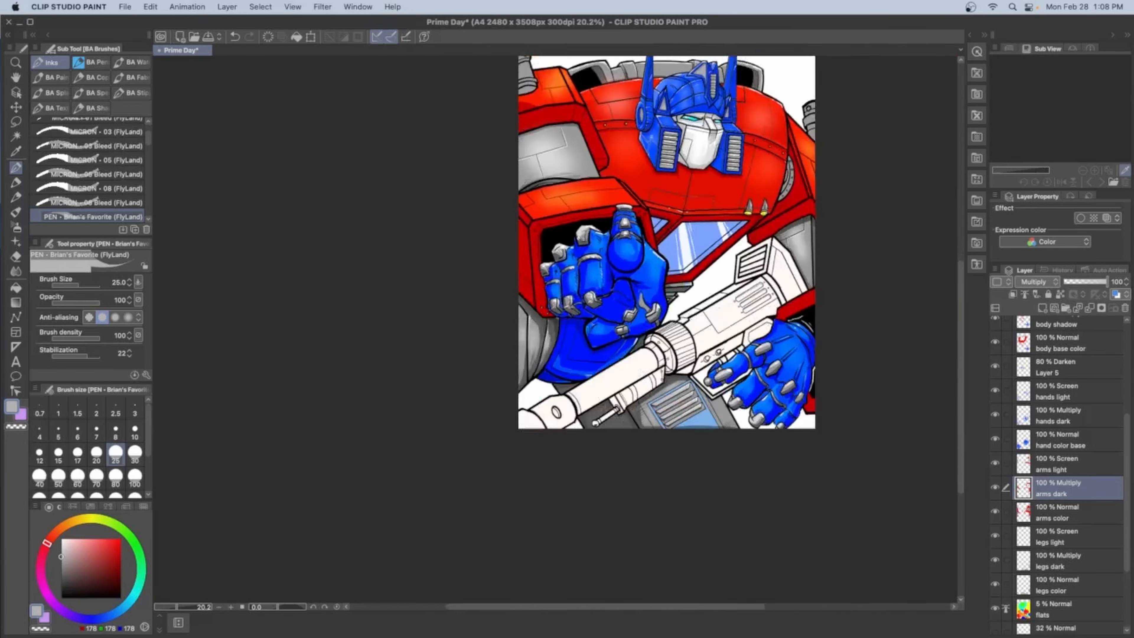
{"action": "scroll", "coordinate": [536, 250], "scroll_direction": "up", "scroll_amount": 3}
{"action": "scroll", "coordinate": [514, 313], "scroll_direction": "down", "scroll_amount": 3}
{"action": "scroll", "coordinate": [1058, 580], "scroll_direction": "down", "scroll_amount": 1}
Create a new layer named gun directly above the flats layer
{"action": "left_click", "coordinate": [1057, 592]}
{"action": "left_click", "coordinate": [1042, 308]}
{"action": "left_click", "coordinate": [1045, 597]}
{"action": "type", "text": "g"}
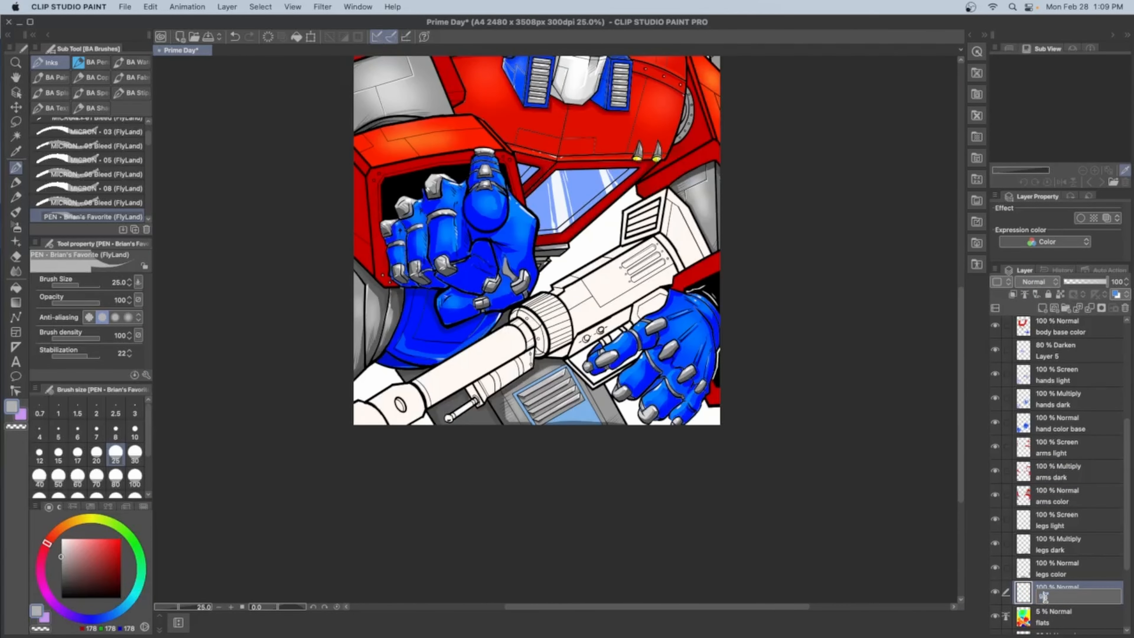
{"action": "type", "text": "un"}
{"action": "key", "text": "Return"}
{"action": "scroll", "coordinate": [1075, 581], "scroll_direction": "down", "scroll_amount": 3}
{"action": "left_click", "coordinate": [17, 137]}
{"action": "left_click", "coordinate": [483, 414]}
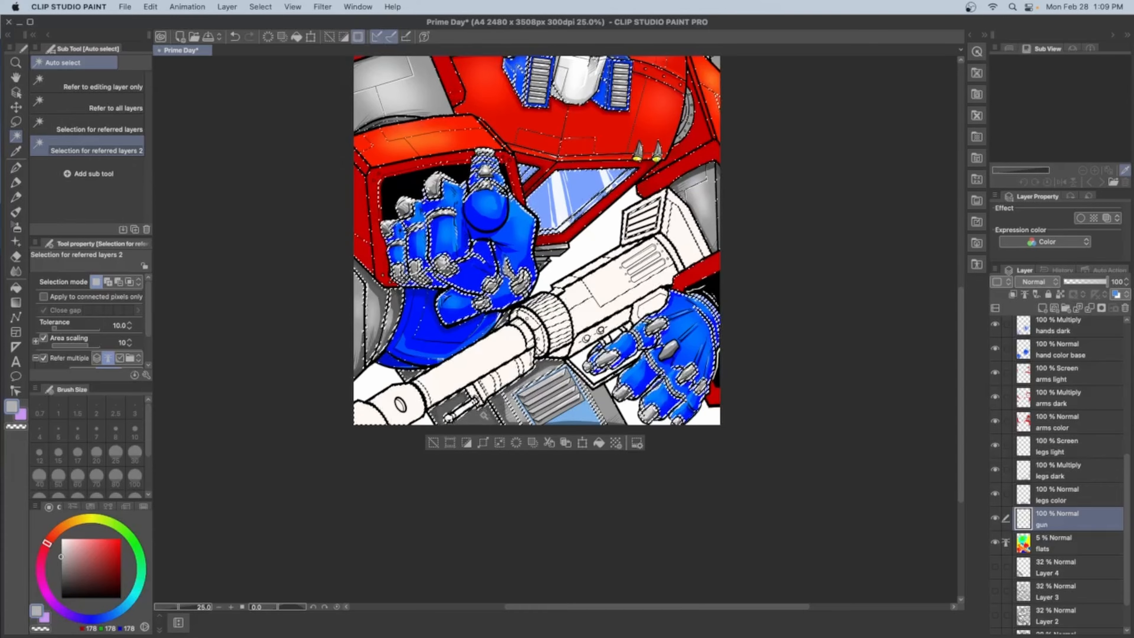
{"action": "key", "text": "super+d"}
Raise the flats layer's opacity to 100% and select the gun's orange area with Auto select while on the gun layer
{"action": "left_click", "coordinate": [1071, 543]}
{"action": "left_click_drag", "start_coordinate": [1089, 282], "coordinate": [1123, 286]}
{"action": "left_click", "coordinate": [1071, 519]}
{"action": "left_click", "coordinate": [500, 353]}
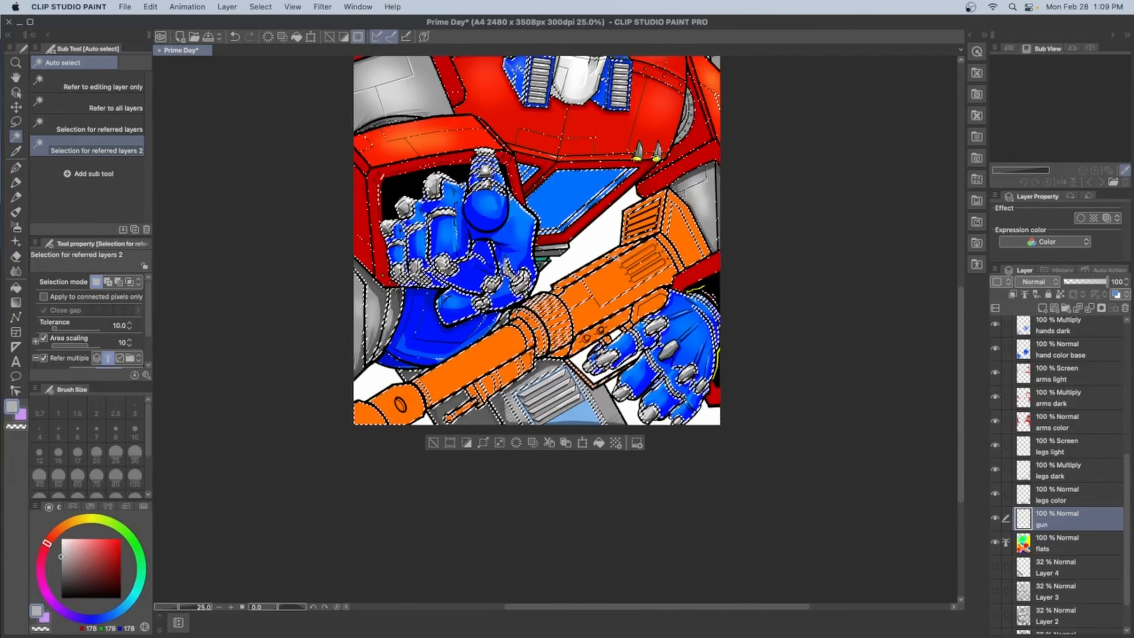
{"action": "left_click", "coordinate": [16, 168]}
{"action": "left_click_drag", "start_coordinate": [484, 340], "coordinate": [422, 398]}
{"action": "left_click_drag", "start_coordinate": [514, 327], "coordinate": [470, 380]}
{"action": "left_click_drag", "start_coordinate": [609, 266], "coordinate": [569, 319]}
{"action": "left_click_drag", "start_coordinate": [422, 386], "coordinate": [397, 423]}
{"action": "key", "text": "super+z"}
{"action": "key", "text": "super+z"}
{"action": "key", "text": "super+z"}
{"action": "key", "text": "super+z"}
{"action": "key", "text": "super+d"}
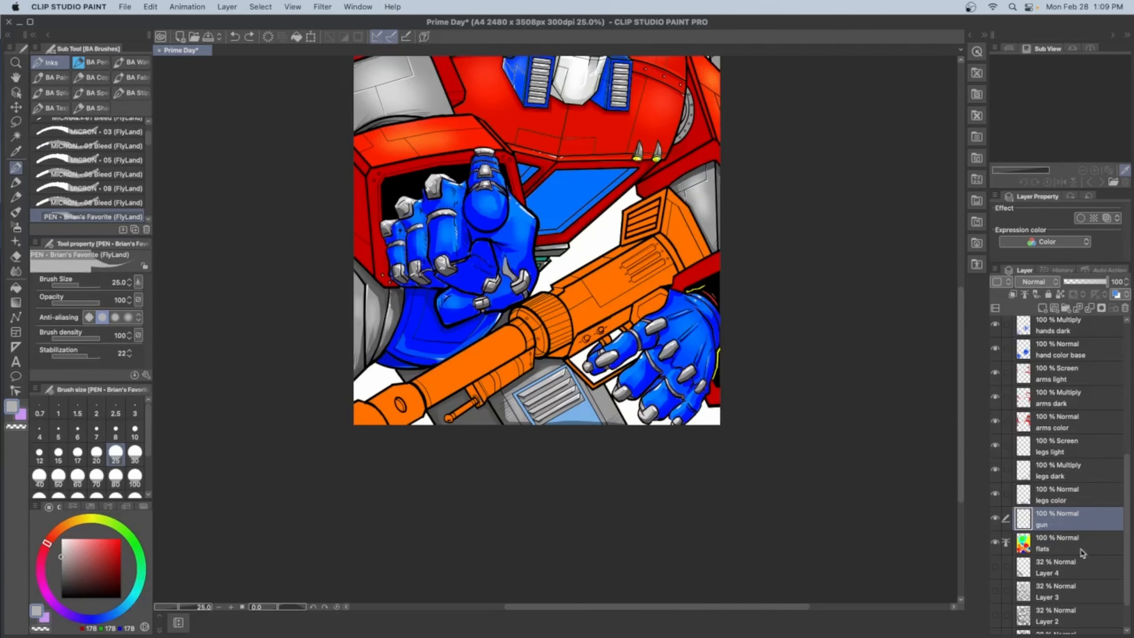
Lower the flats layer's opacity to 8% and set up the Fill tool with dark grey (RGB 49, 49, 49)
{"action": "left_click", "coordinate": [1066, 547]}
{"action": "left_click_drag", "start_coordinate": [1104, 282], "coordinate": [1067, 282]}
{"action": "left_click_drag", "start_coordinate": [61, 561], "coordinate": [61, 587]}
{"action": "left_click", "coordinate": [16, 287]}
{"action": "left_click", "coordinate": [387, 408]}
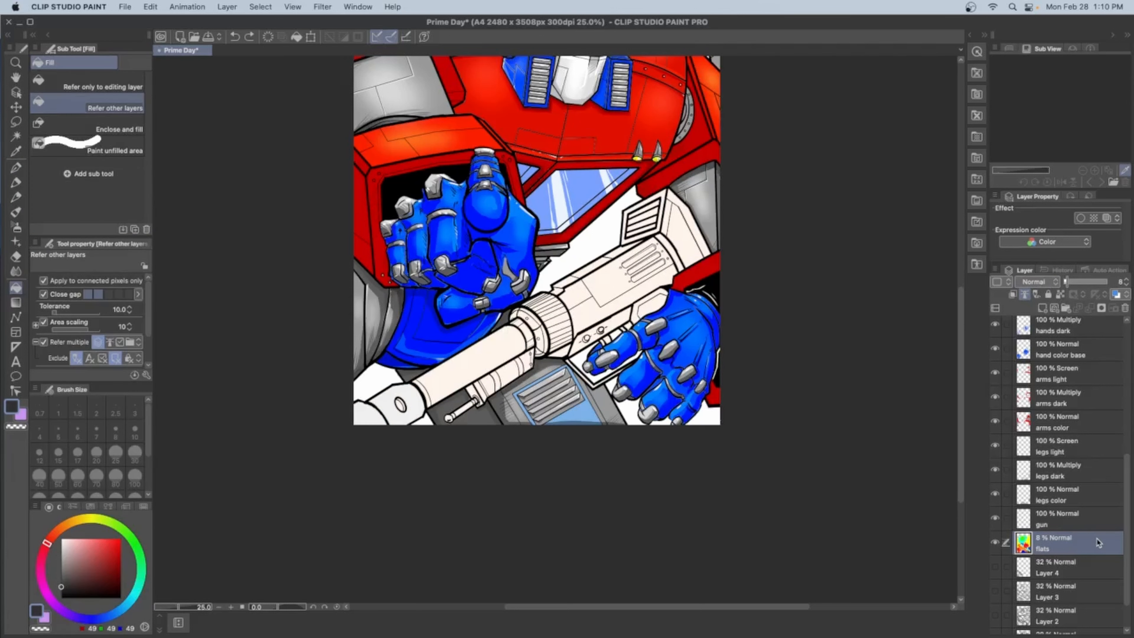
Fill the gun's barrel, muzzle and body with the dark grey on the gun layer
{"action": "left_click", "coordinate": [1090, 520]}
{"action": "left_click", "coordinate": [473, 366]}
{"action": "left_click", "coordinate": [384, 407]}
{"action": "left_click", "coordinate": [422, 394]}
{"action": "scroll", "coordinate": [500, 312], "scroll_direction": "up", "scroll_amount": 5}
{"action": "left_click_drag", "start_coordinate": [500, 312], "coordinate": [376, 166]}
{"action": "mouse_move", "coordinate": [264, 399]}
{"action": "left_mouse_down"}
{"action": "mouse_move", "coordinate": [437, 277]}
{"action": "mouse_move", "coordinate": [448, 254]}
{"action": "mouse_move", "coordinate": [415, 172]}
{"action": "mouse_move", "coordinate": [507, 188]}
{"action": "mouse_move", "coordinate": [502, 243]}
{"action": "mouse_move", "coordinate": [607, 230]}
{"action": "mouse_move", "coordinate": [710, 148]}
{"action": "mouse_move", "coordinate": [510, 320]}
{"action": "left_mouse_up"}
{"action": "mouse_move", "coordinate": [407, 228]}
{"action": "left_mouse_down"}
{"action": "mouse_move", "coordinate": [533, 134]}
{"action": "mouse_move", "coordinate": [499, 241]}
{"action": "mouse_move", "coordinate": [481, 218]}
{"action": "left_mouse_up"}
Fill the gun's three body slots, the panel beside the hand and the barrel details with mid grey (RGB 143, 143, 143)
{"action": "left_click", "coordinate": [17, 212]}
{"action": "left_click", "coordinate": [61, 565]}
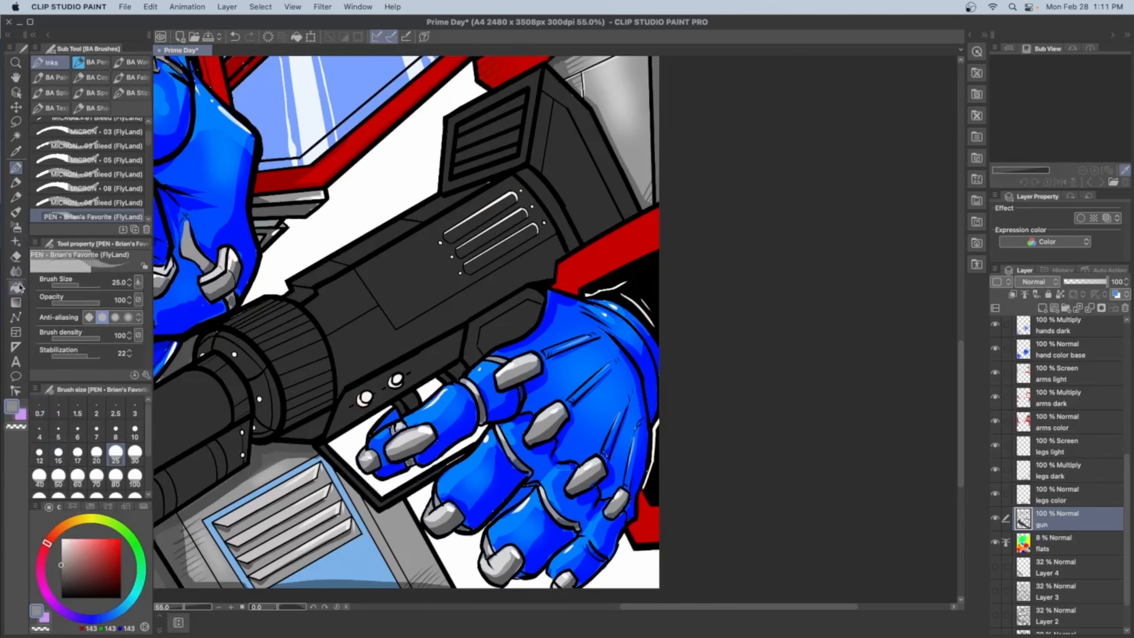
{"action": "left_click", "coordinate": [16, 288]}
{"action": "left_click", "coordinate": [479, 218]}
{"action": "left_click", "coordinate": [497, 230]}
{"action": "left_click", "coordinate": [503, 249]}
{"action": "left_click", "coordinate": [504, 329]}
{"action": "left_click_drag", "start_coordinate": [475, 345], "coordinate": [574, 325]}
{"action": "left_click", "coordinate": [263, 422]}
{"action": "left_click_drag", "start_coordinate": [540, 230], "coordinate": [491, 271]}
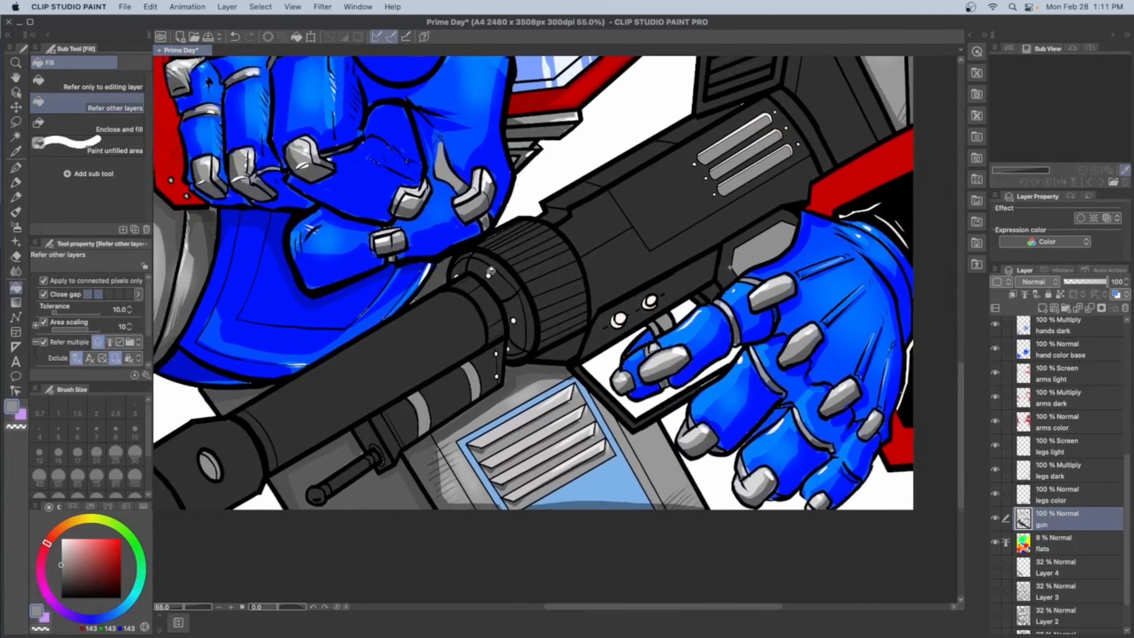
Fill the two large rivets above the trigger and the small rivets at the barrel joint with mid grey
{"action": "scroll", "coordinate": [538, 283], "scroll_direction": "up", "scroll_amount": 4}
{"action": "left_click", "coordinate": [419, 476]}
{"action": "left_click", "coordinate": [422, 538]}
{"action": "left_click", "coordinate": [756, 386]}
{"action": "left_click", "coordinate": [839, 337]}
Fill the white slot rims and the small rivets around the three body slots with mid grey
{"action": "left_click_drag", "start_coordinate": [848, 214], "coordinate": [272, 531]}
{"action": "left_click", "coordinate": [585, 144]}
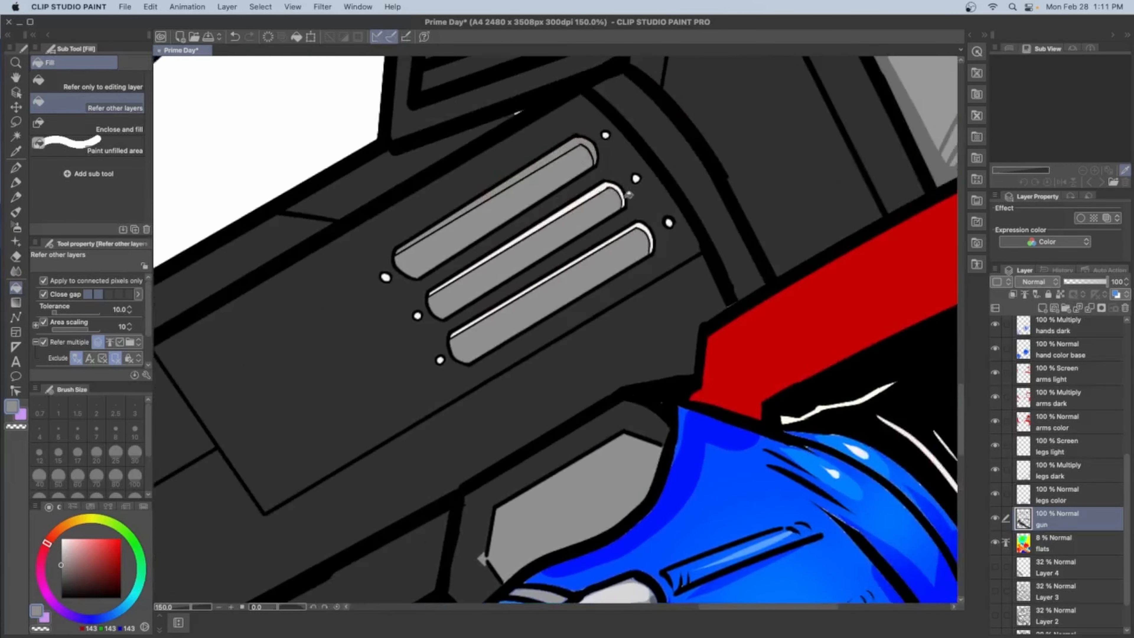
{"action": "left_click", "coordinate": [615, 190]}
{"action": "left_click", "coordinate": [606, 135]}
{"action": "left_click", "coordinate": [385, 277]}
{"action": "left_click", "coordinate": [417, 315]}
{"action": "left_click", "coordinate": [440, 360]}
{"action": "scroll", "coordinate": [451, 364], "scroll_direction": "down", "scroll_amount": 7}
{"action": "scroll", "coordinate": [429, 432], "scroll_direction": "up", "scroll_amount": 2}
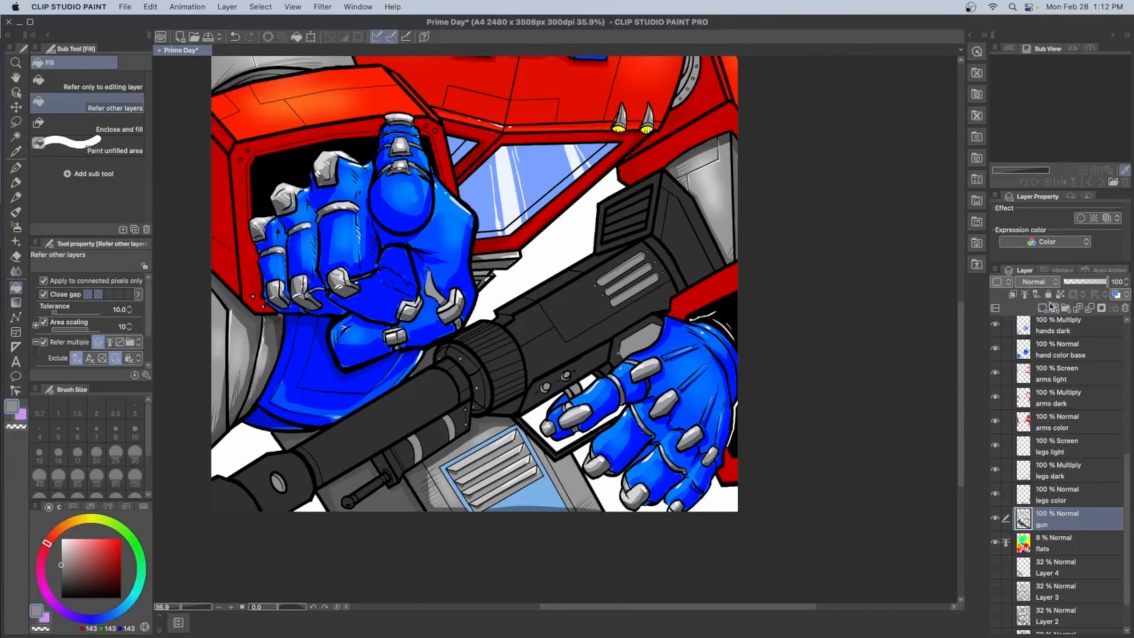
Add a layer named gun loght above the gun layer and set its blending mode to Screen
{"action": "left_click", "coordinate": [1043, 307]}
{"action": "double_click", "coordinate": [1064, 515]}
{"action": "type", "text": "gun loght"}
{"action": "key", "text": "Return"}
{"action": "left_click", "coordinate": [1035, 282]}
{"action": "left_click", "coordinate": [1029, 370]}
Draw grey highlights along the upper edges of the gun's barrel and body with a size 30 pen
{"action": "left_click", "coordinate": [16, 168]}
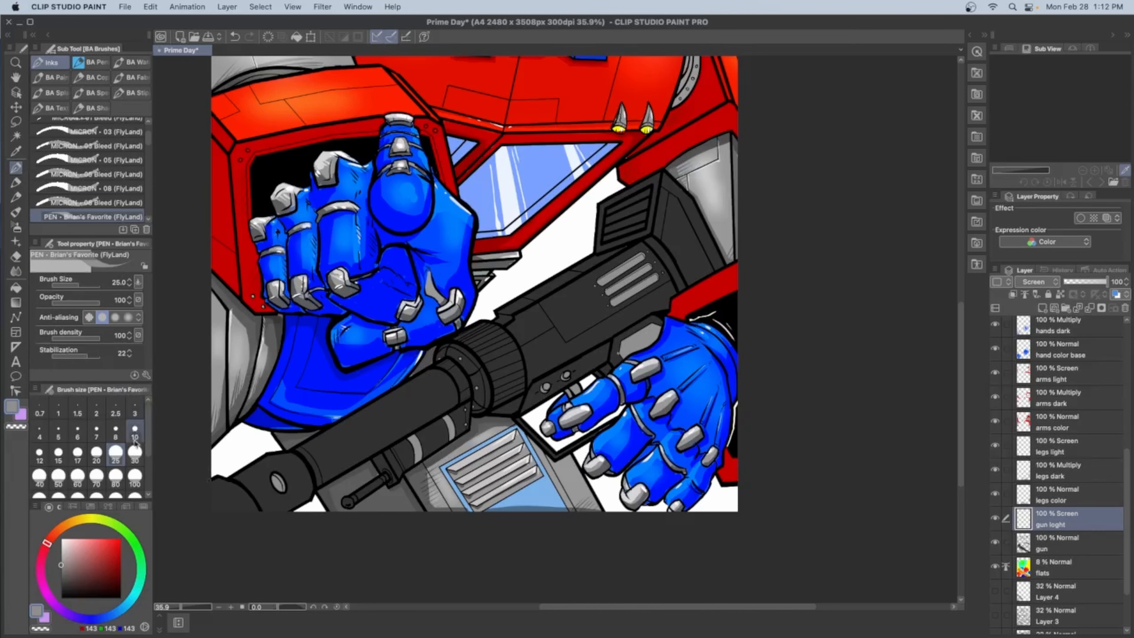
{"action": "left_click", "coordinate": [134, 453]}
{"action": "mouse_move", "coordinate": [211, 482]}
{"action": "left_mouse_down"}
{"action": "mouse_move", "coordinate": [379, 396]}
{"action": "mouse_move", "coordinate": [575, 269]}
{"action": "mouse_move", "coordinate": [603, 214]}
{"action": "mouse_move", "coordinate": [660, 168]}
{"action": "left_mouse_up"}
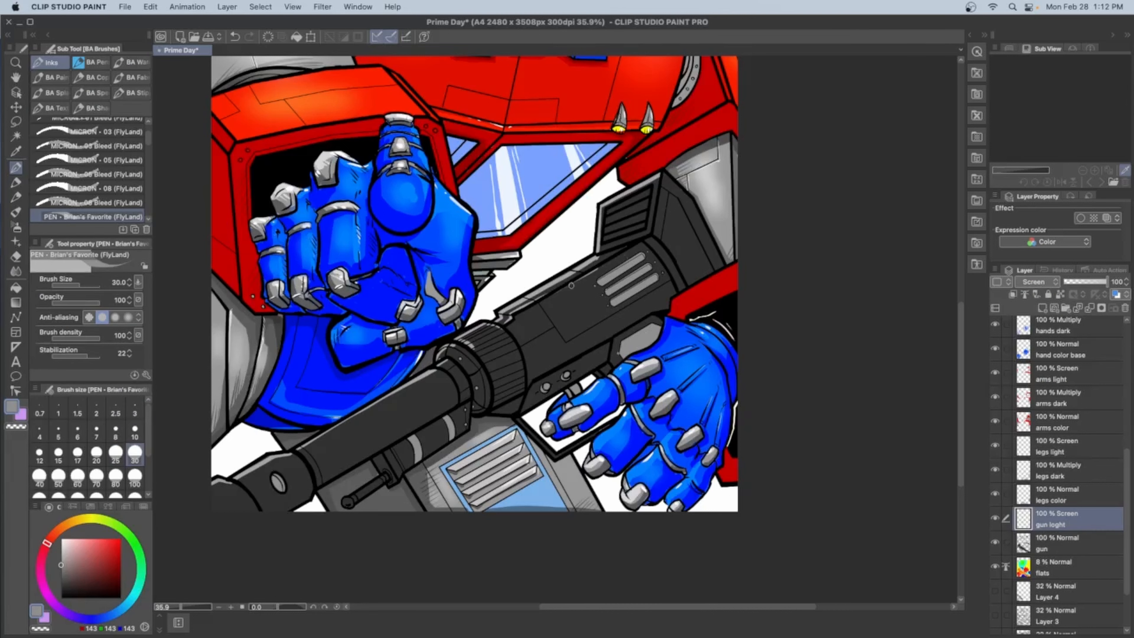
{"action": "left_click_drag", "start_coordinate": [504, 314], "coordinate": [644, 242]}
Highlight the edges of the gun's rear block and the curved collar behind the slots with the size 30 pen
{"action": "left_click_drag", "start_coordinate": [668, 180], "coordinate": [709, 235]}
{"action": "left_click_drag", "start_coordinate": [663, 177], "coordinate": [660, 198]}
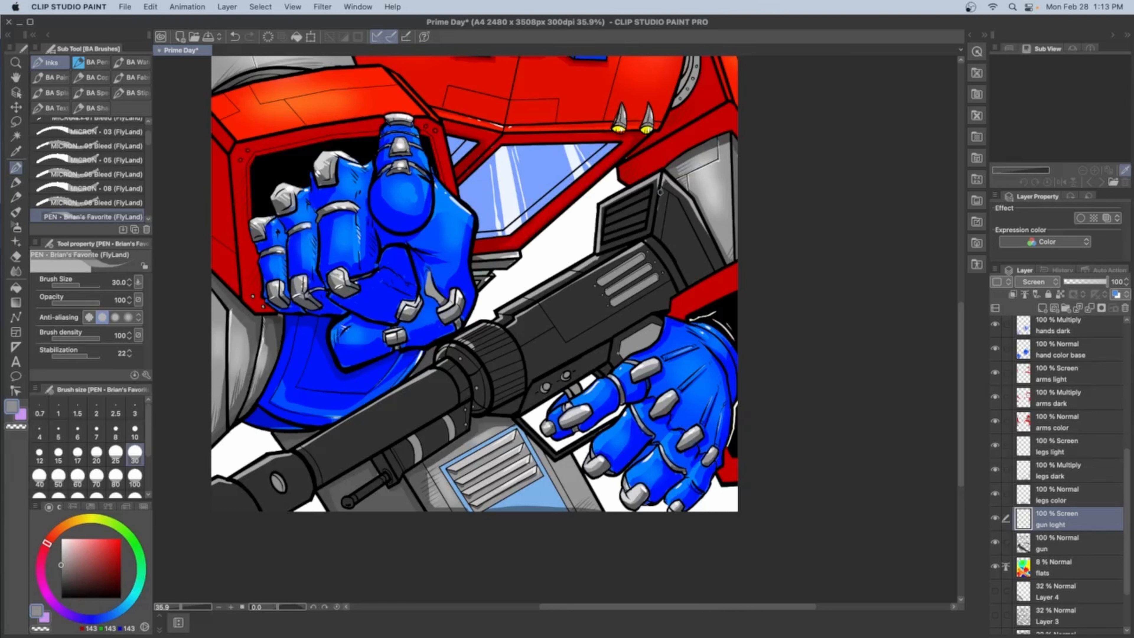
{"action": "left_click_drag", "start_coordinate": [644, 245], "coordinate": [657, 261]}
{"action": "left_click_drag", "start_coordinate": [646, 240], "coordinate": [673, 264]}
{"action": "left_click_drag", "start_coordinate": [658, 184], "coordinate": [652, 226]}
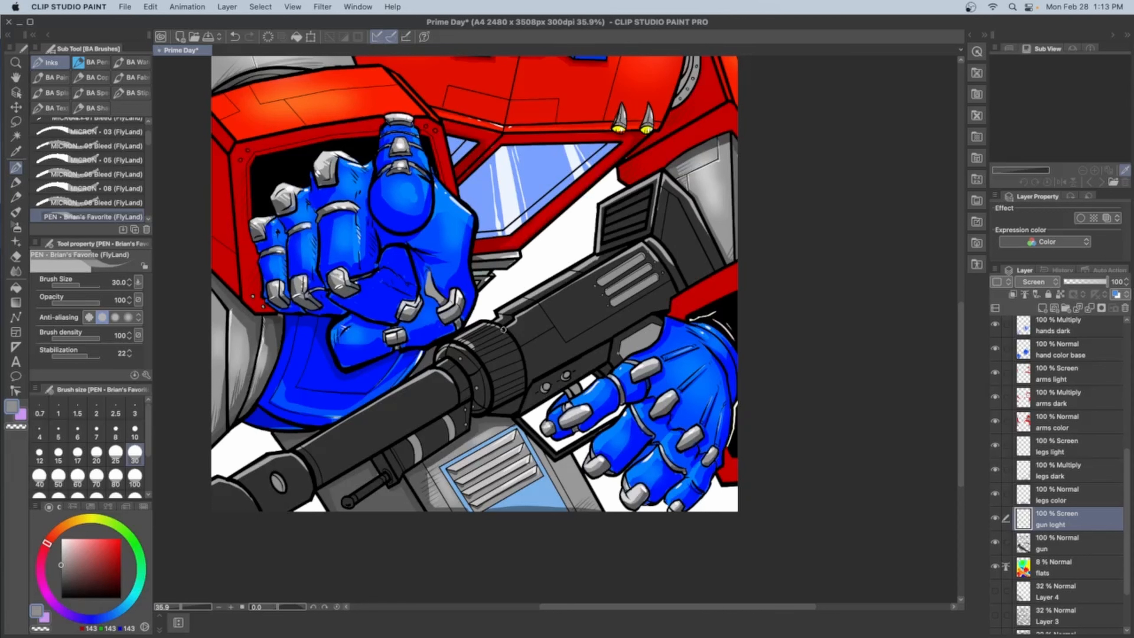
Add soft highlights to the gun's barrel and body with the Soft airbrush on the gun loght layer
{"action": "key", "text": "b"}
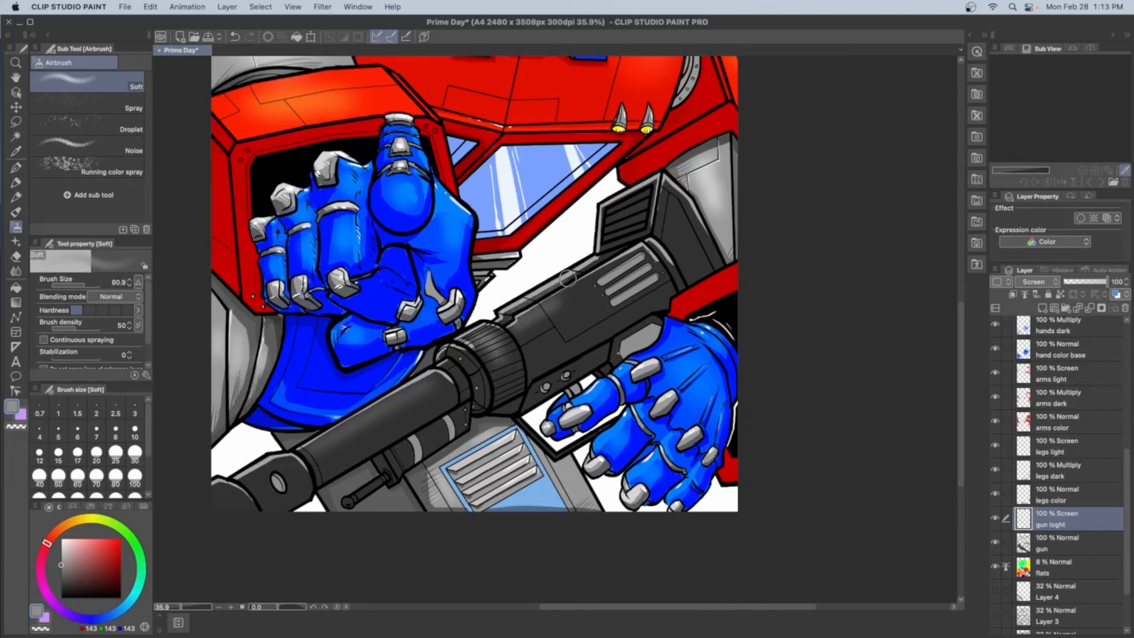
{"action": "scroll", "coordinate": [319, 419], "scroll_direction": "down", "scroll_amount": 2}
{"action": "scroll", "coordinate": [318, 419], "scroll_direction": "up", "scroll_amount": 2}
Try a highlight stroke on the gun body beside the three slots with a size 60 pen
{"action": "key", "text": "p"}
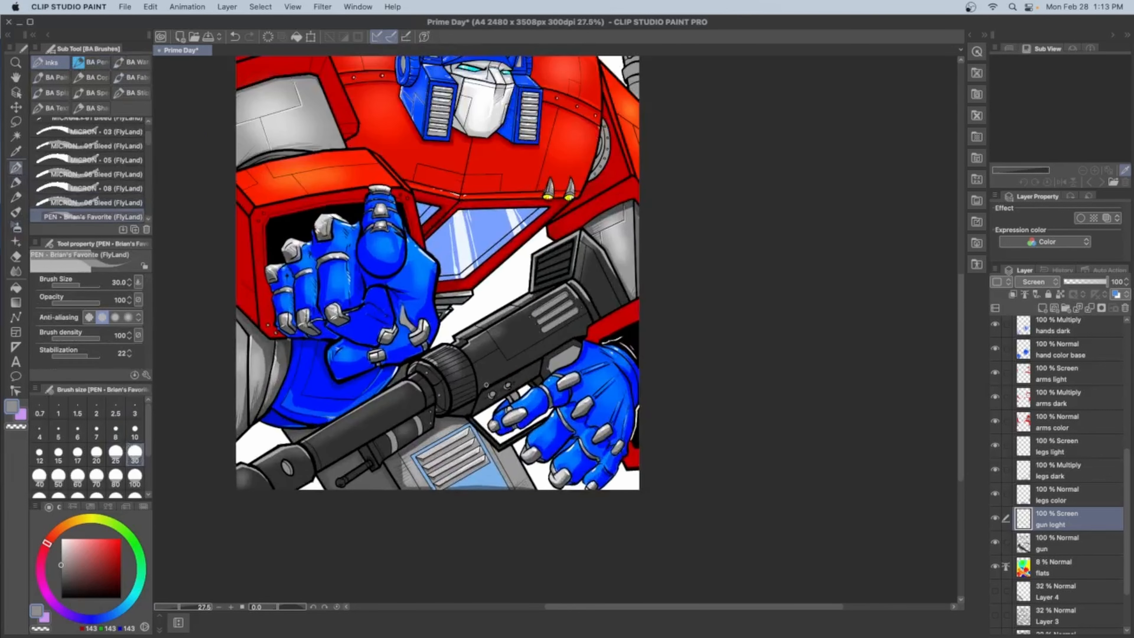
{"action": "left_click", "coordinate": [78, 485]}
{"action": "mouse_move", "coordinate": [511, 319]}
{"action": "left_mouse_down"}
{"action": "mouse_move", "coordinate": [495, 380]}
{"action": "mouse_move", "coordinate": [532, 304]}
{"action": "left_mouse_up"}
{"action": "key", "text": "super+z"}
Refill the gun body's three slots with dark grey (RGB 41, 41, 41) on the gun layer
{"action": "left_click", "coordinate": [513, 334], "text": "alt"}
{"action": "key", "text": "g"}
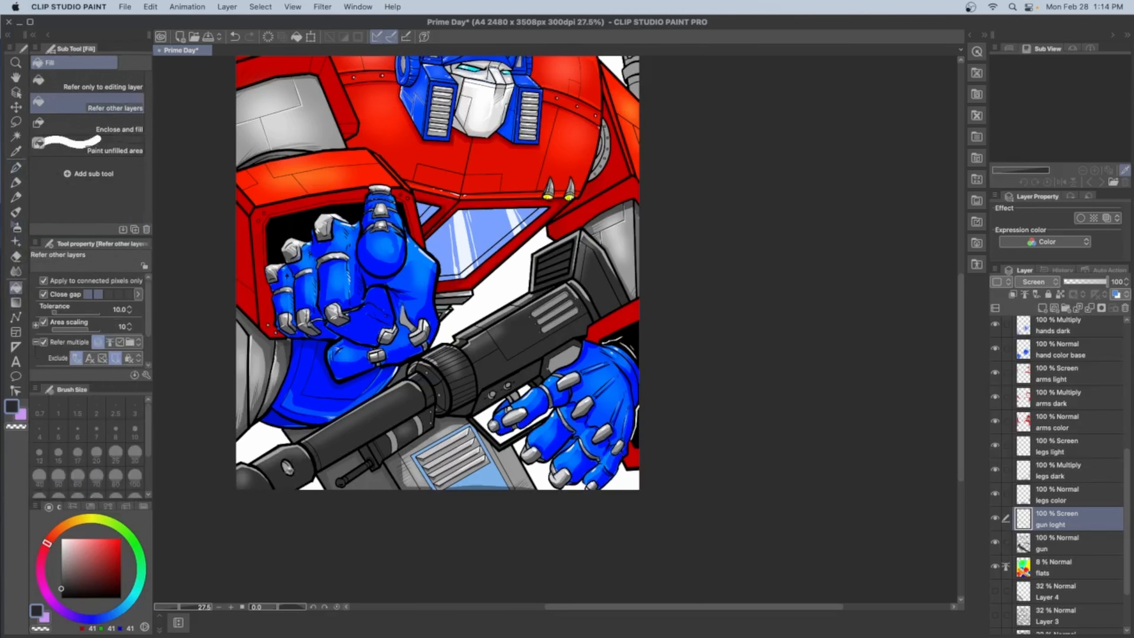
{"action": "key", "text": "alt+bracketleft"}
{"action": "scroll", "coordinate": [574, 306], "scroll_direction": "up", "scroll_amount": 5}
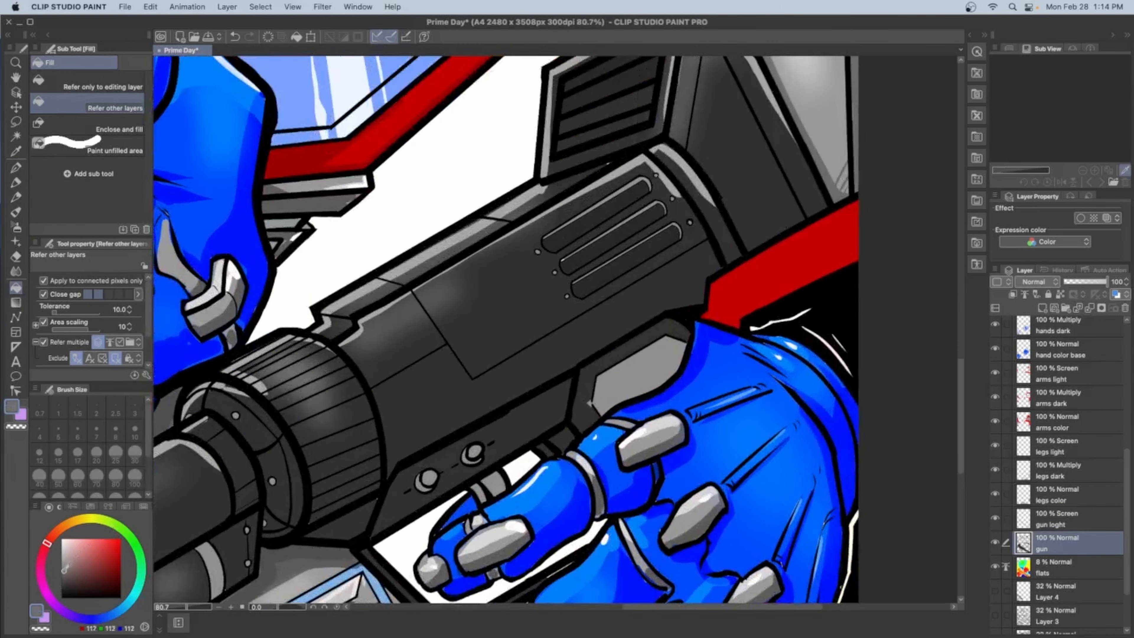
Paint the slats of the gun's rear grille light grey with the size 60 pen on the gun layer
{"action": "key", "text": "p"}
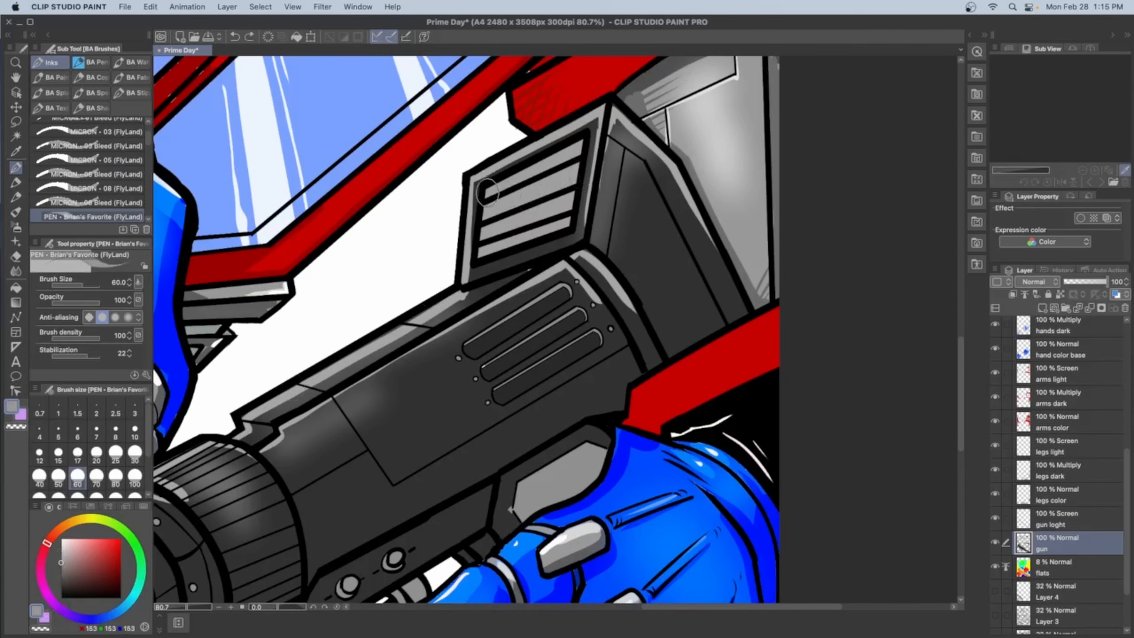